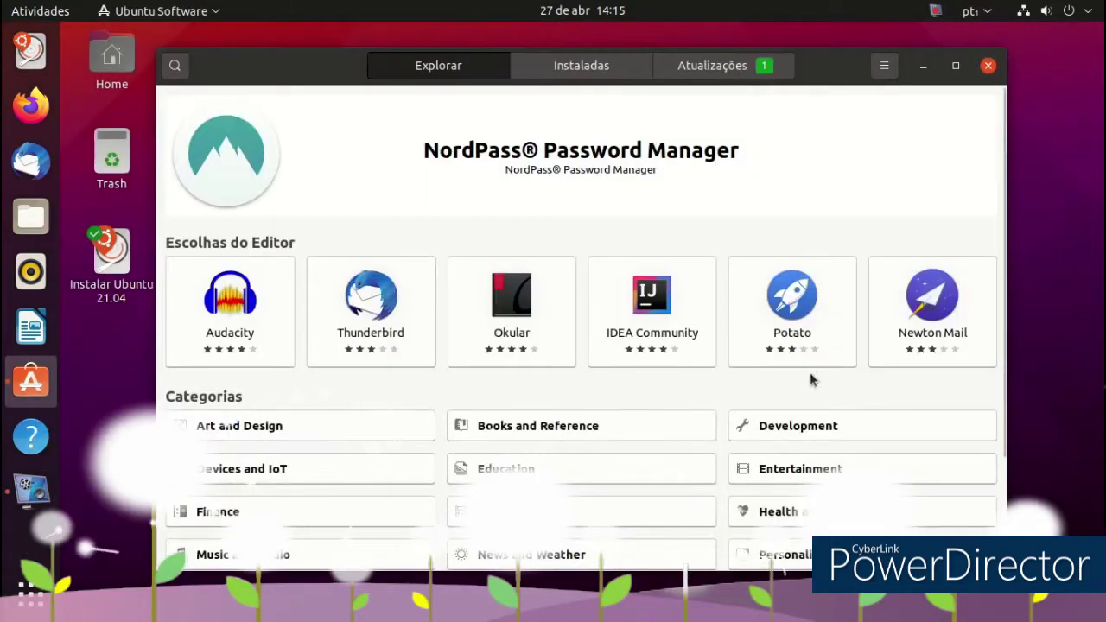
Browse the editor's picks and categories on the Explorar page of Ubuntu Software, and close the store
scroll(809, 380, "down", 3)
scroll(807, 388, "up", 2)
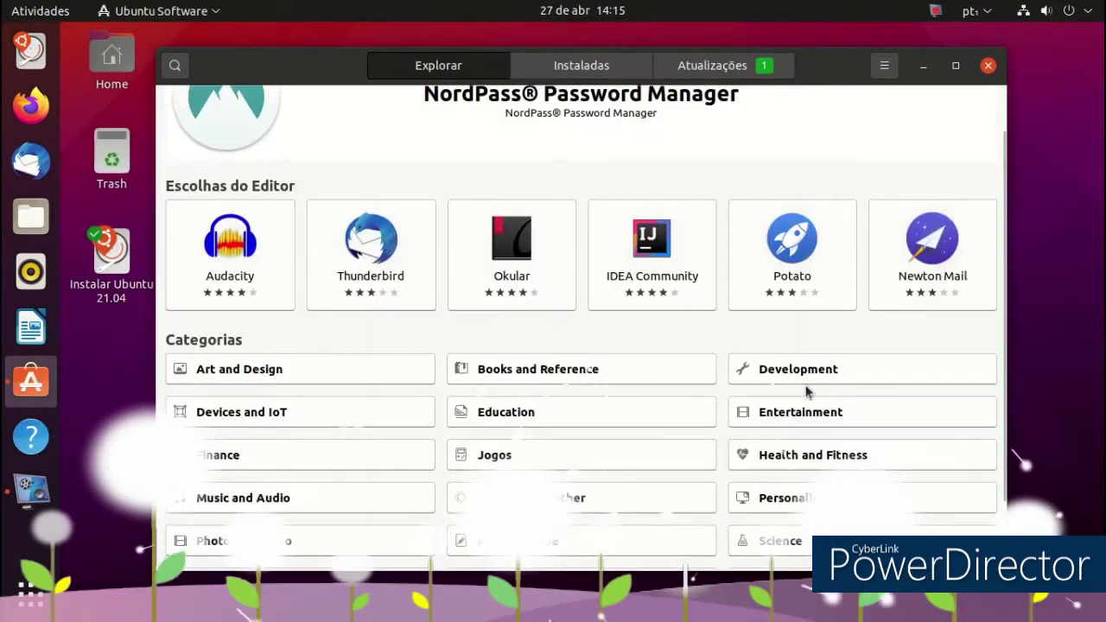
left_click(880, 68)
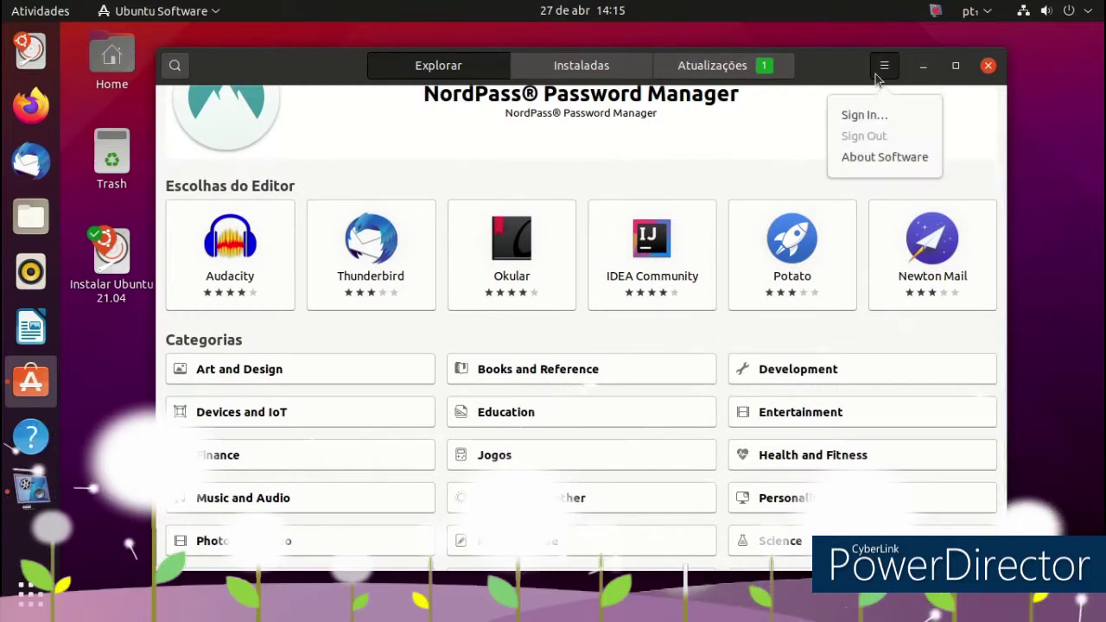
left_click(467, 67)
left_click(460, 73)
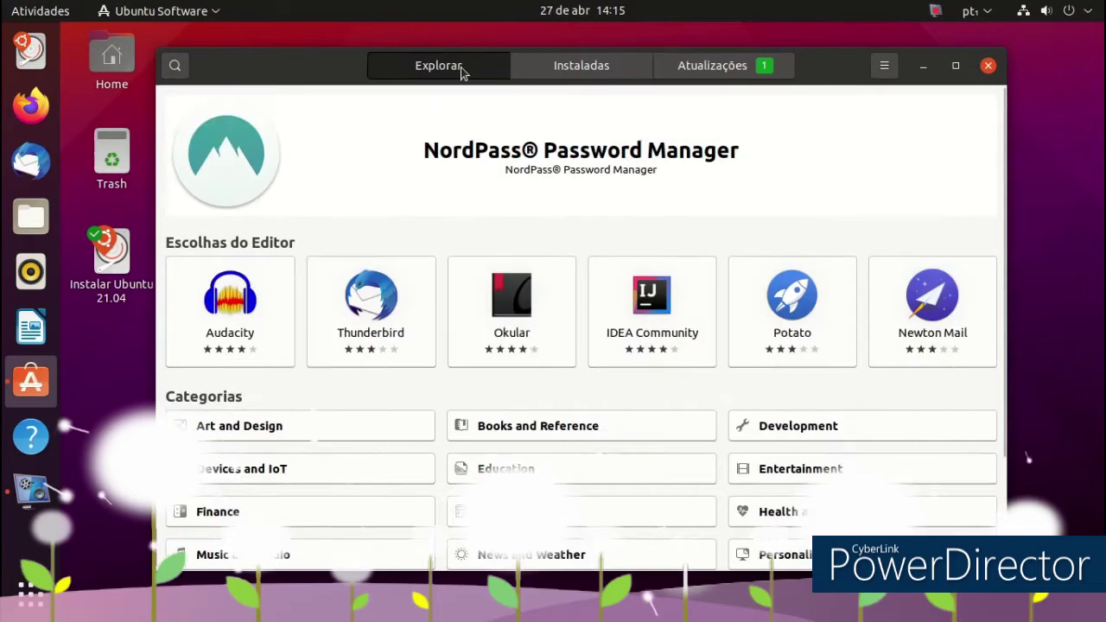
scroll(587, 202, "down", 1)
scroll(712, 362, "down", 2)
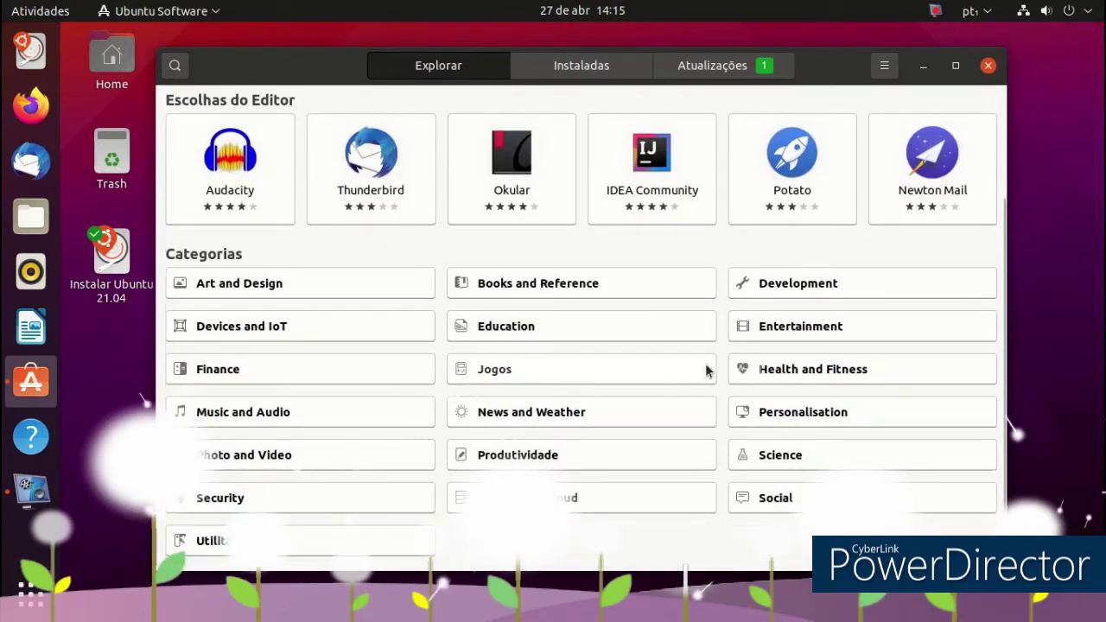
left_click(987, 65)
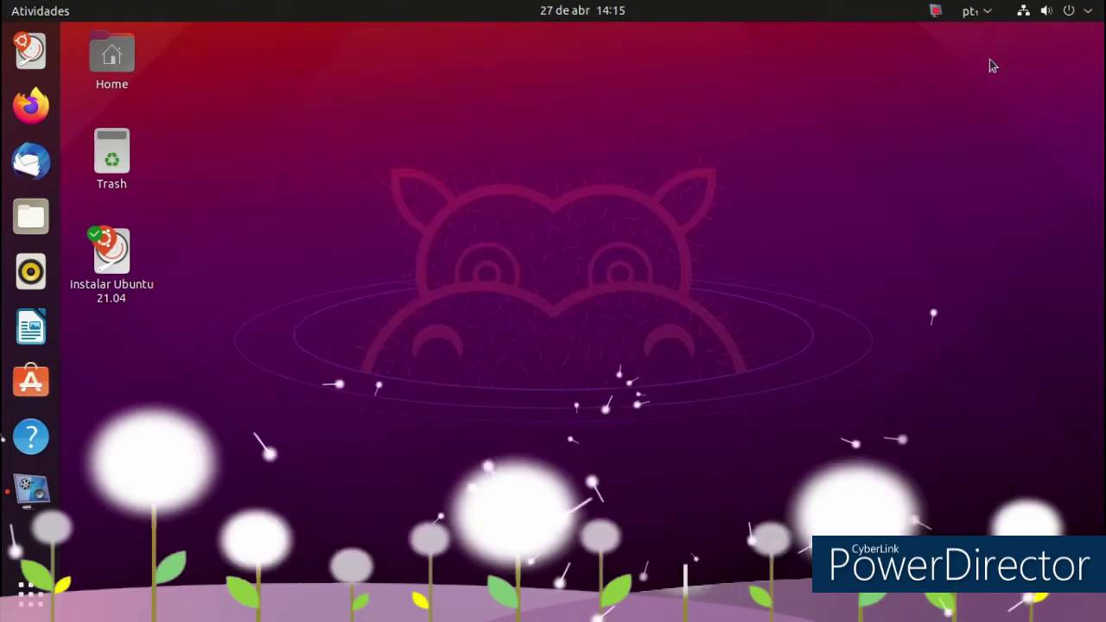
Open the system settings and set the grey hippo image as the desktop background
left_click(1056, 11)
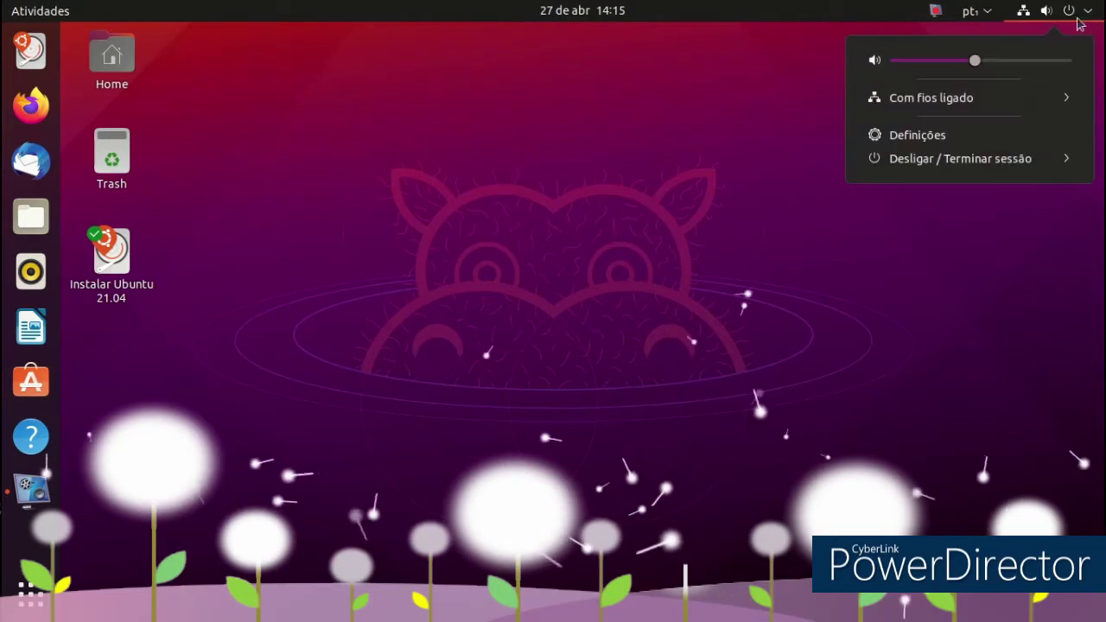
left_click(918, 135)
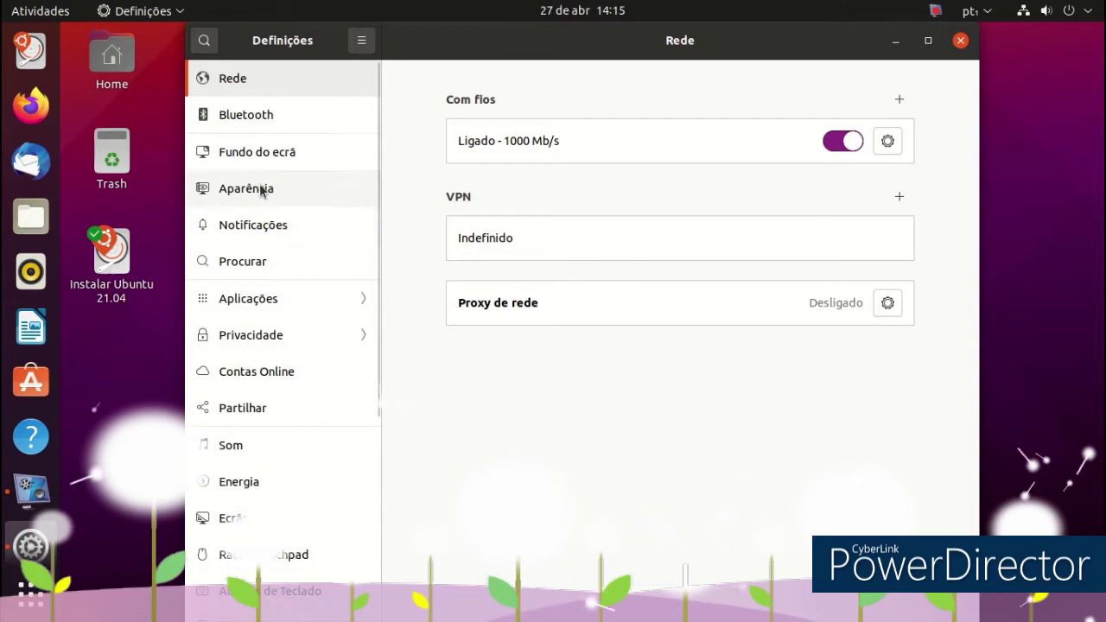
left_click(241, 154)
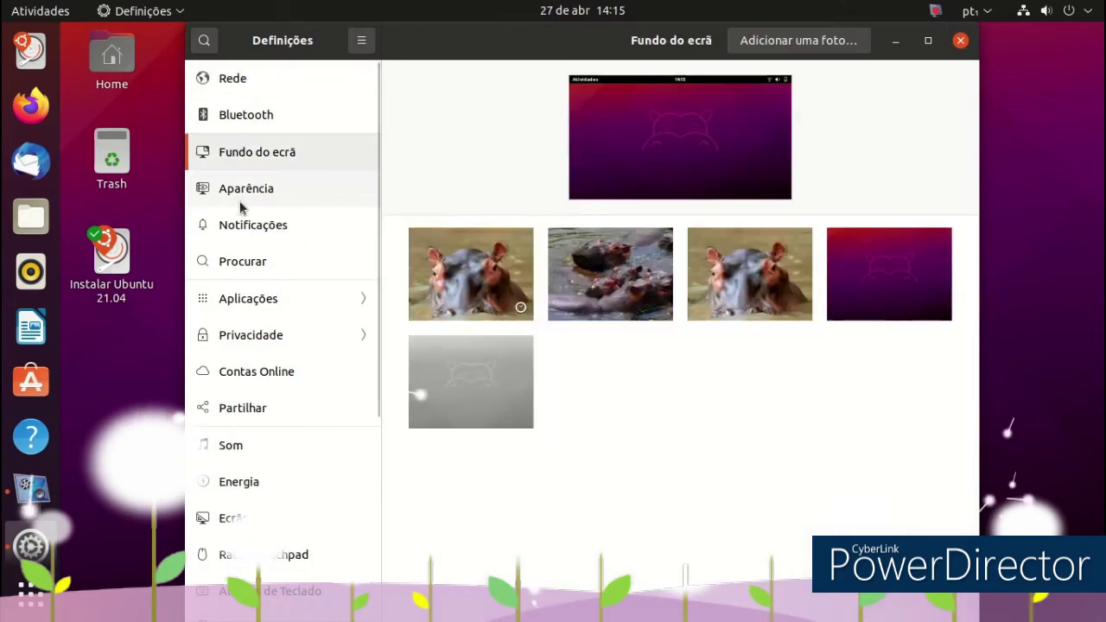
left_click(463, 376)
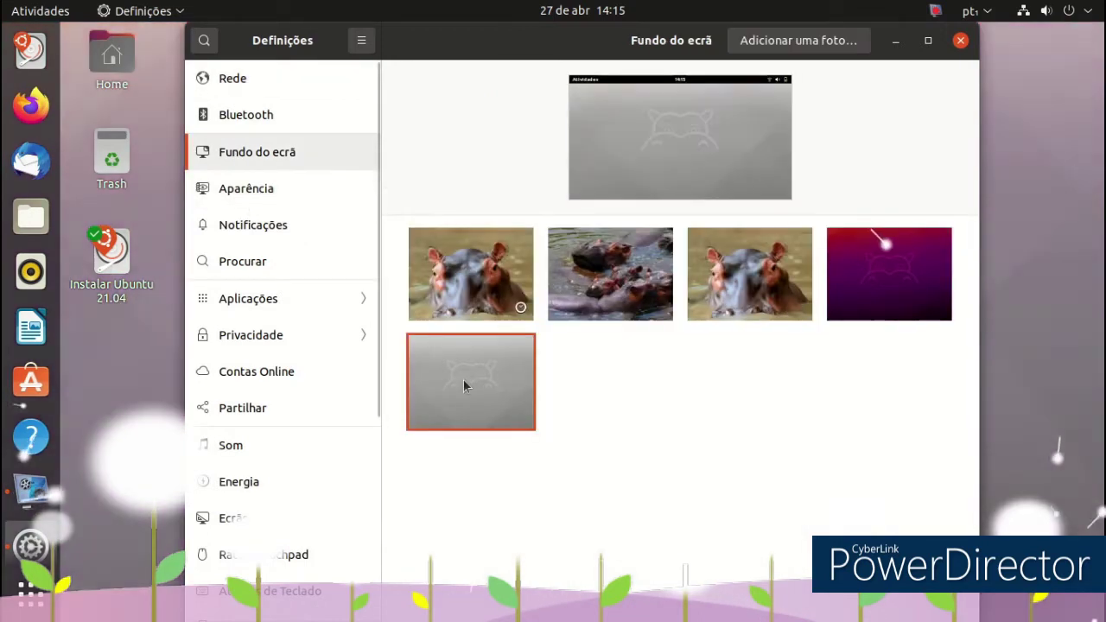
In the appearance settings, set the window colour to Escuro and the dock's icon size to 38
left_click(270, 192)
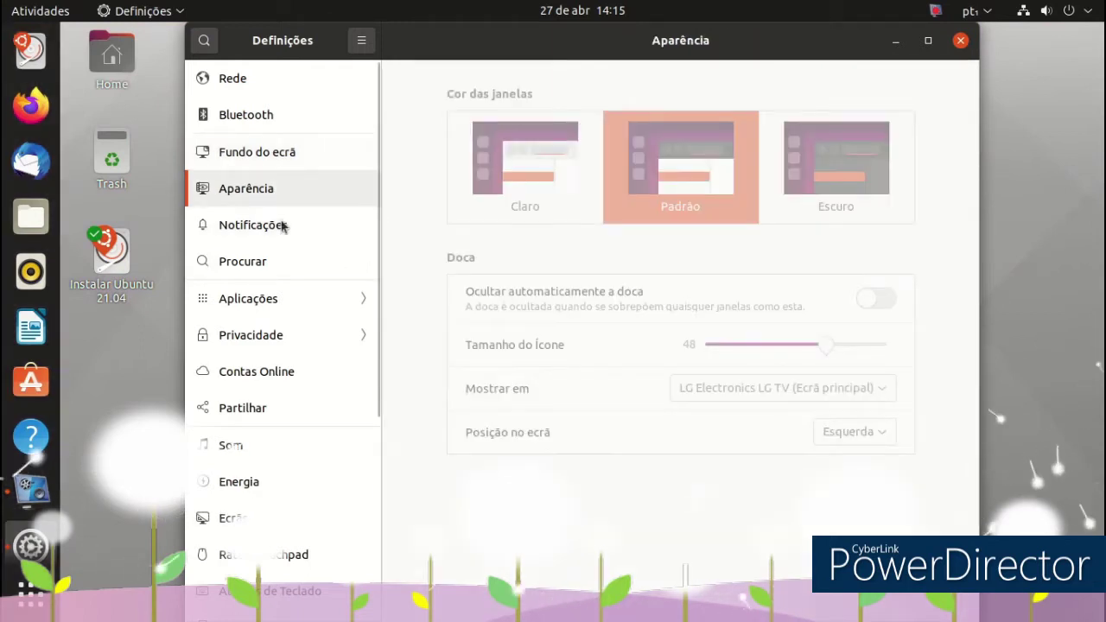
left_click(833, 208)
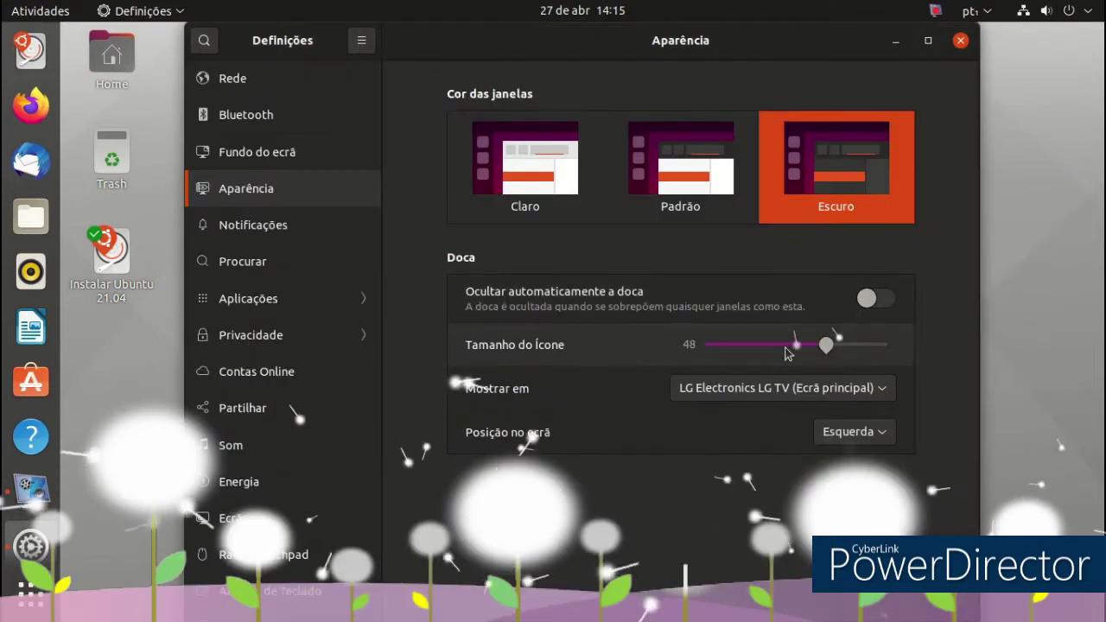
left_click(787, 353)
mouse_move(780, 350)
left_mouse_down()
mouse_move(742, 347)
mouse_move(790, 344)
left_mouse_up()
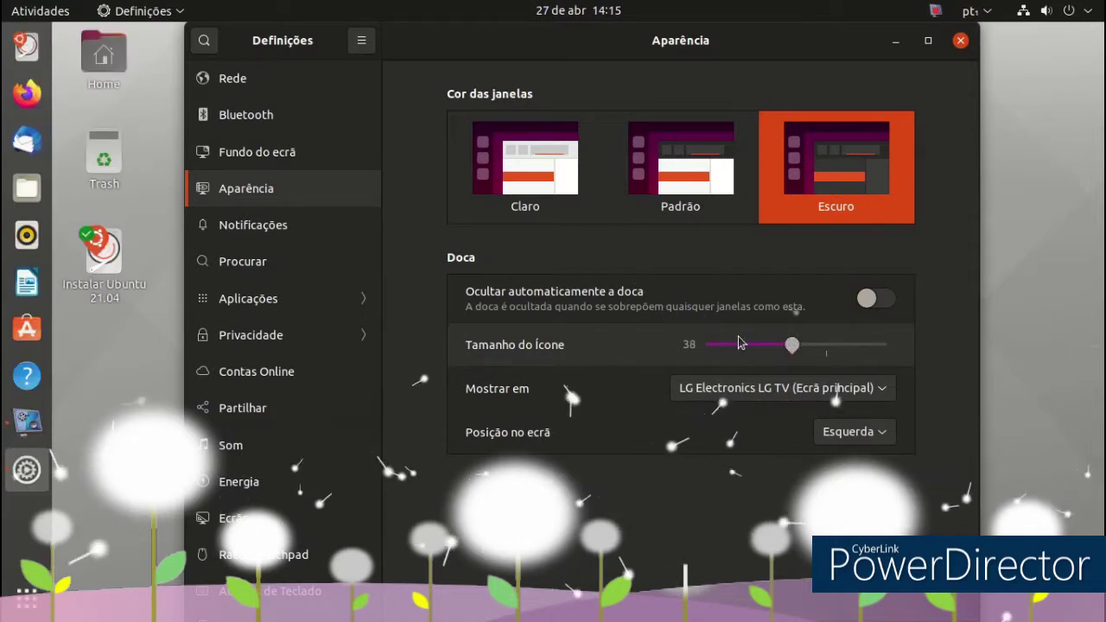
Change the window colour to Claro and try the dock position Fundo before setting it to Direita
left_click(515, 192)
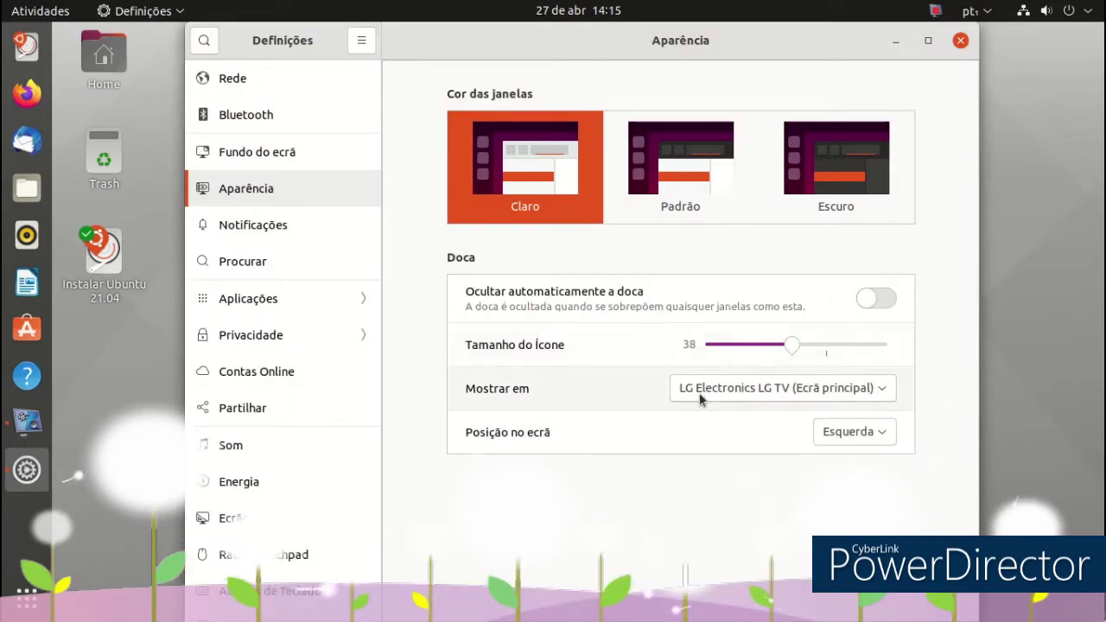
left_click(829, 432)
left_click(816, 458)
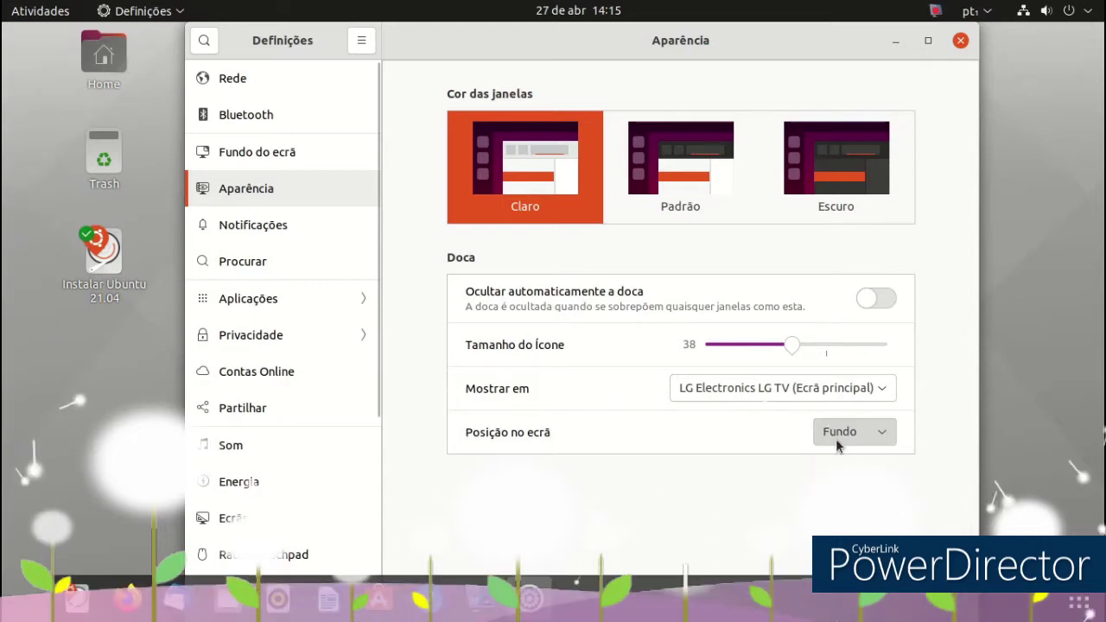
left_click(835, 439)
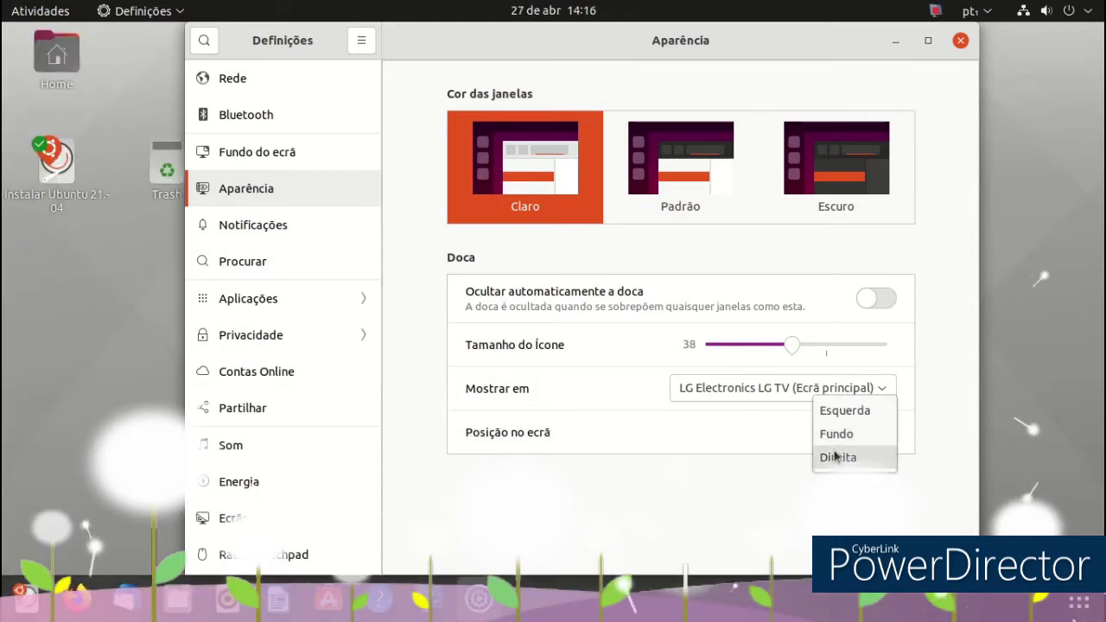
left_click(832, 457)
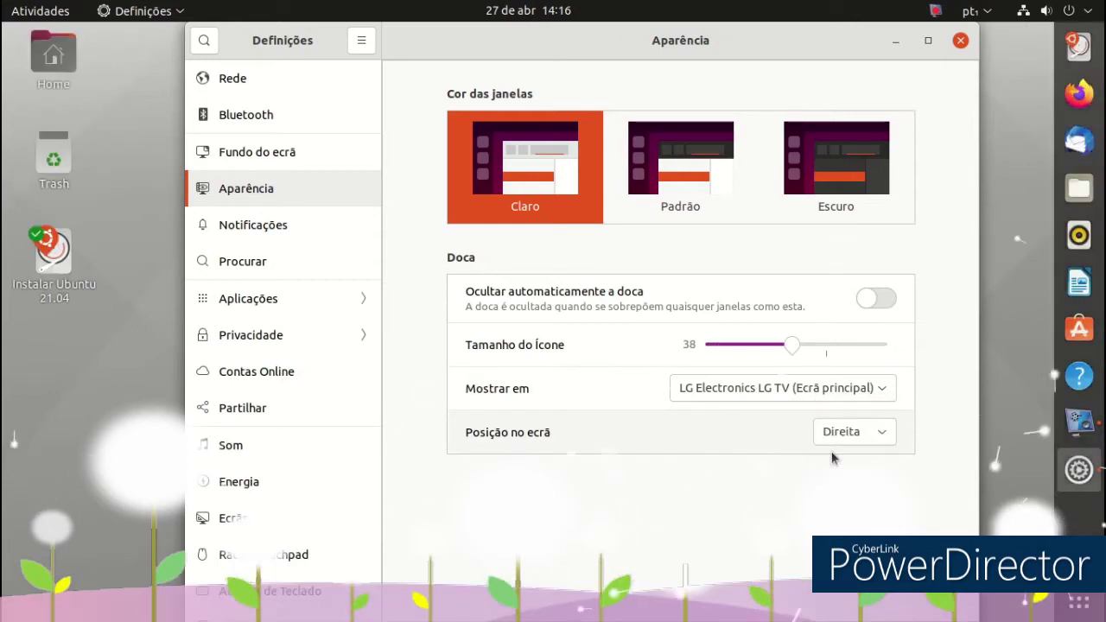
Review the Notificações settings, including the entry for the Arquivos application
left_click(243, 228)
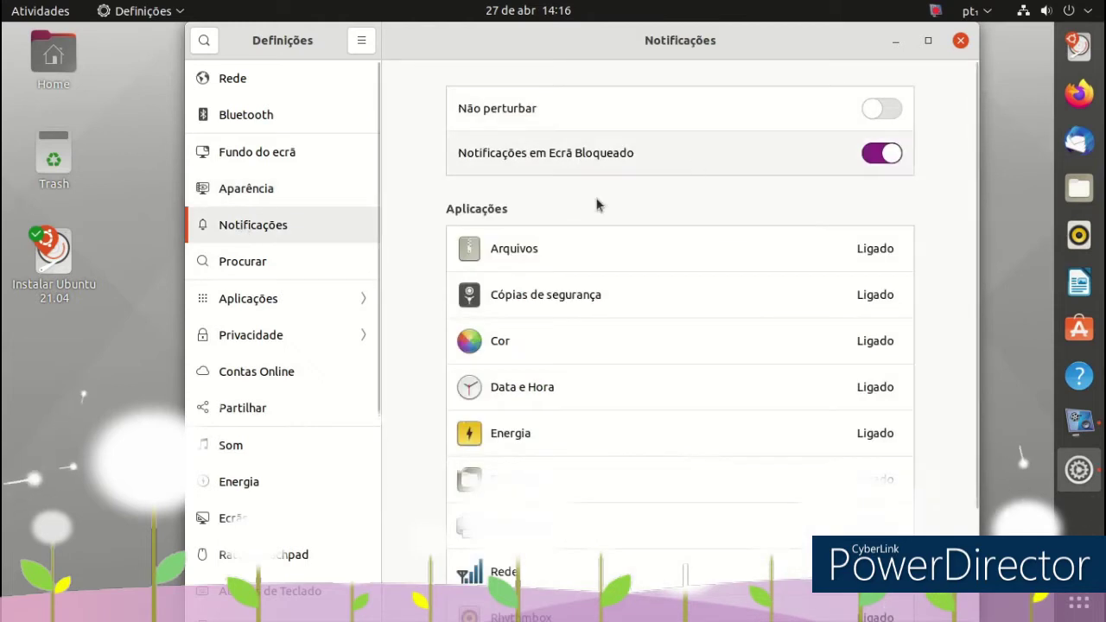
left_click(520, 252)
left_click(755, 371)
left_click(771, 180)
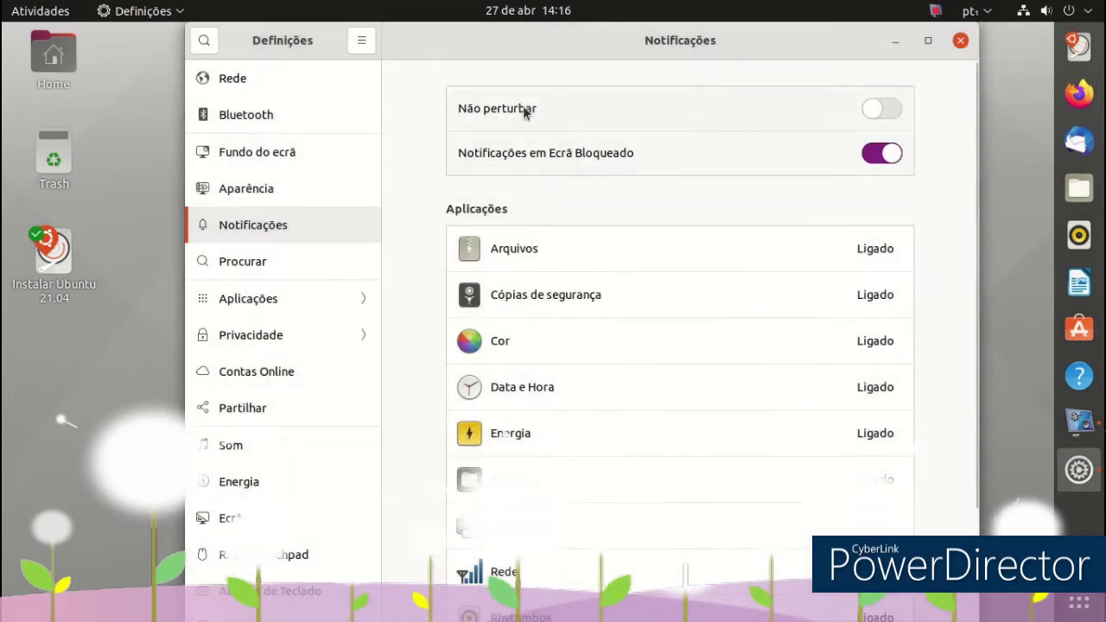
left_click(1079, 421)
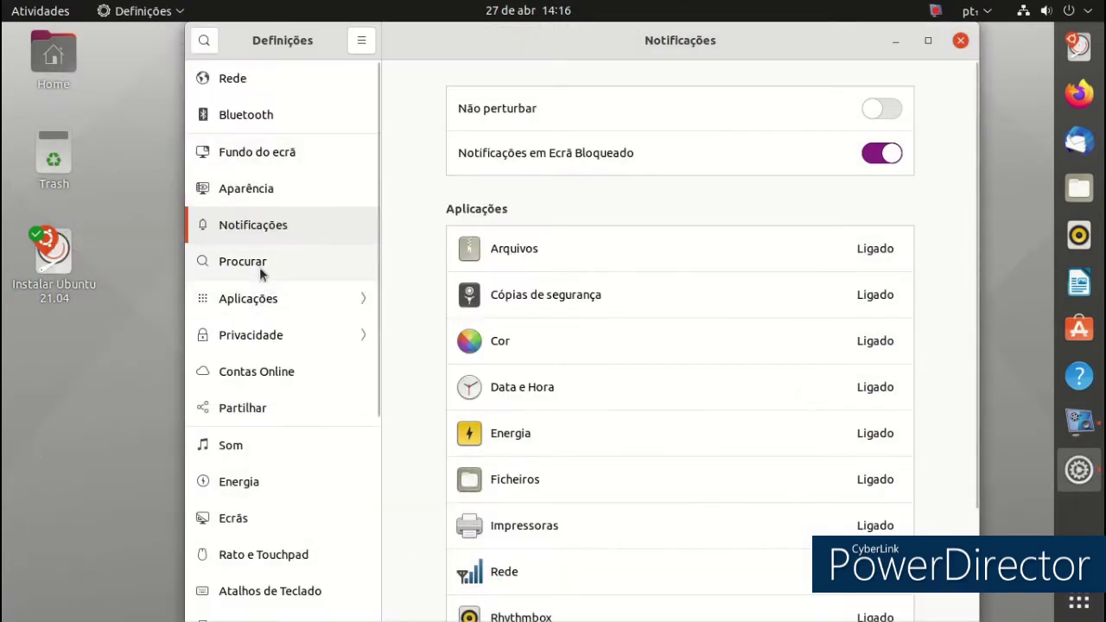
Look through the Procurar, Privacidade and Som settings
left_click(294, 268)
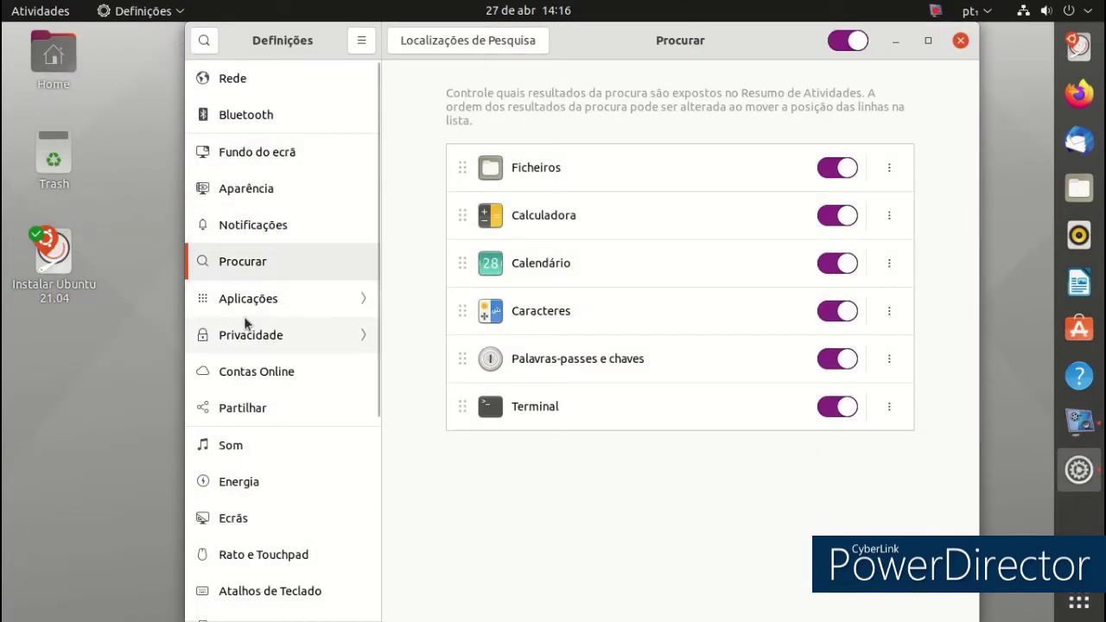
left_click(244, 320)
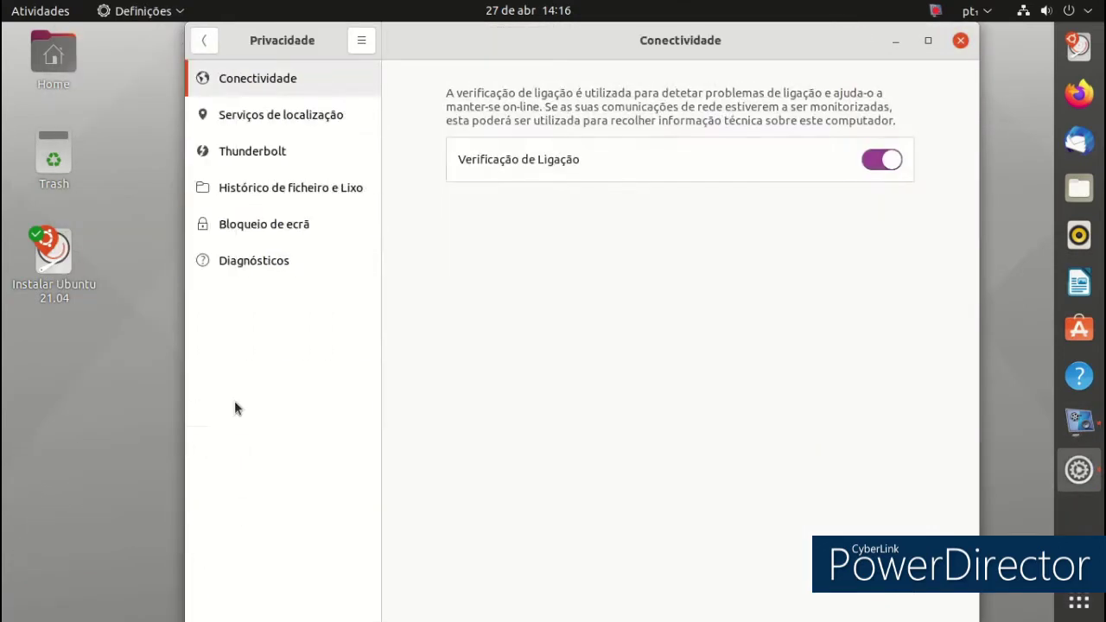
left_click(206, 45)
left_click(314, 435)
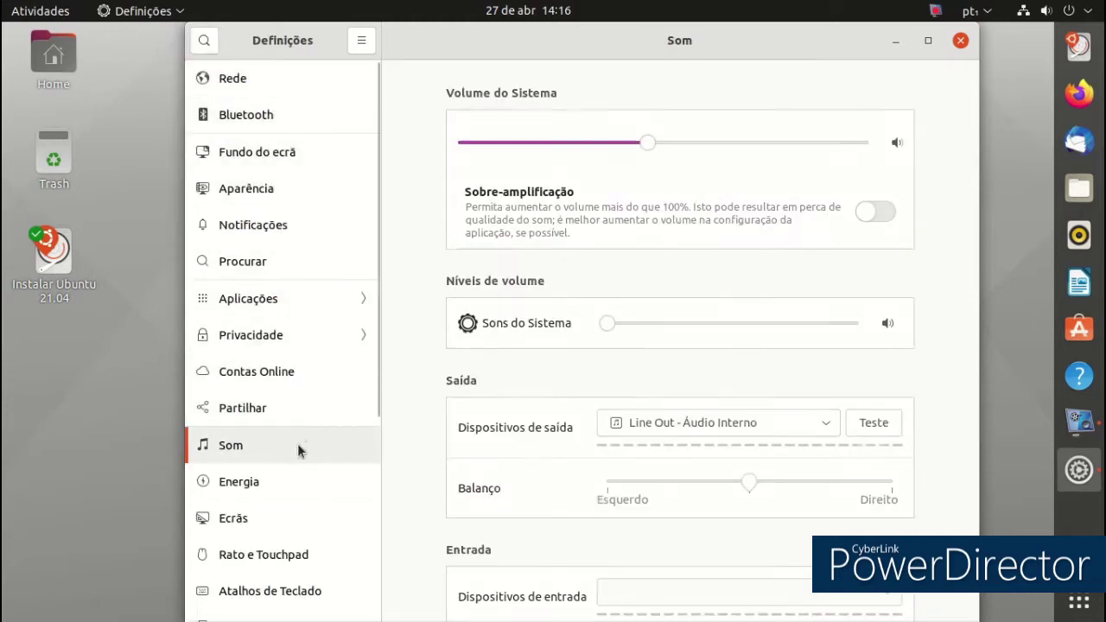
Look through the Energia, Rato e Touchpad, Atalhos de Teclado and Acessibilidade settings
left_click(263, 476)
scroll(289, 442, "down", 3)
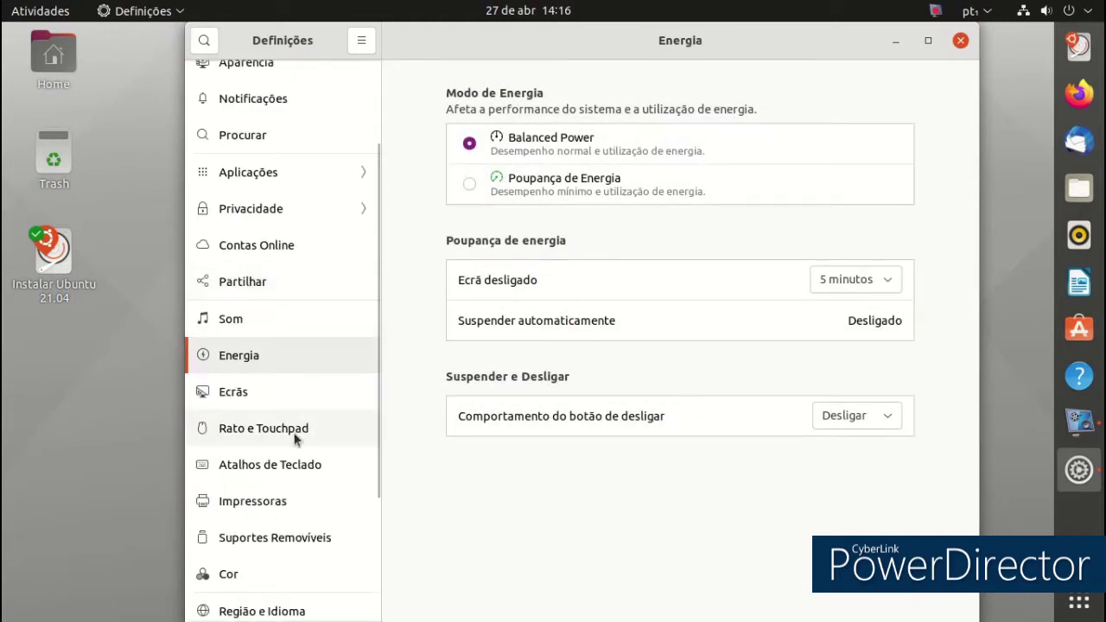
left_click(286, 436)
left_click(282, 465)
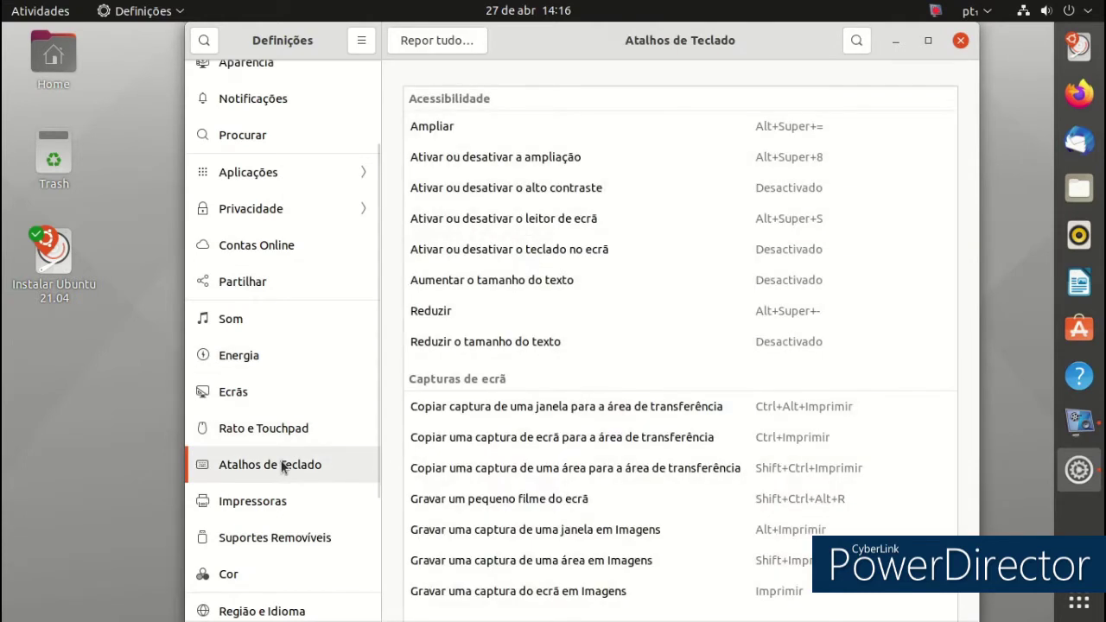
scroll(288, 459, "down", 4)
left_click(290, 458)
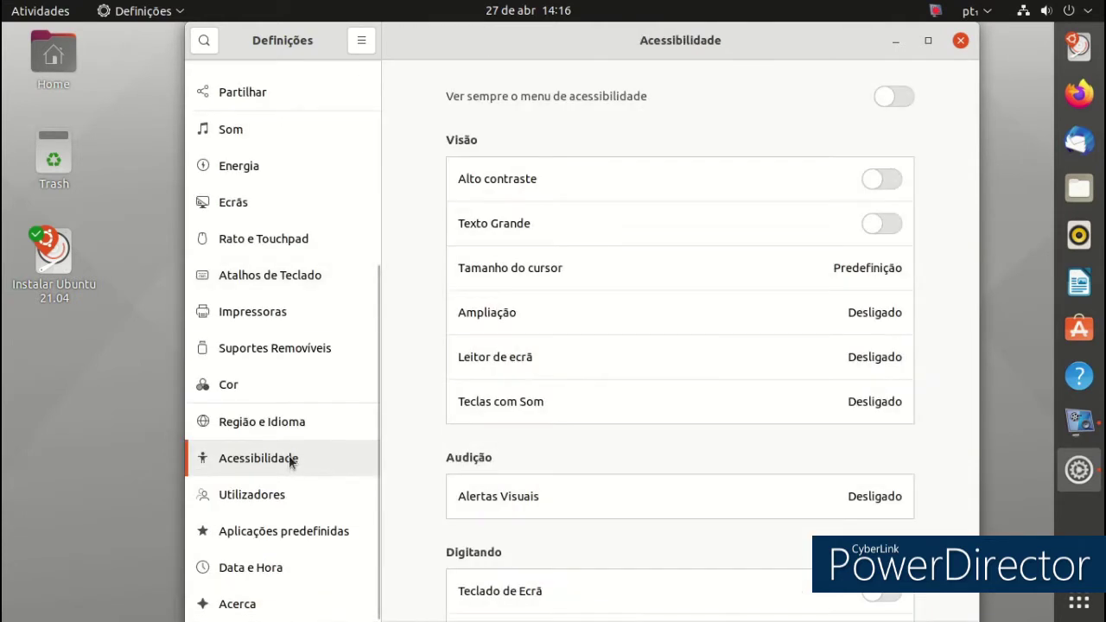
scroll(432, 440, "down", 8)
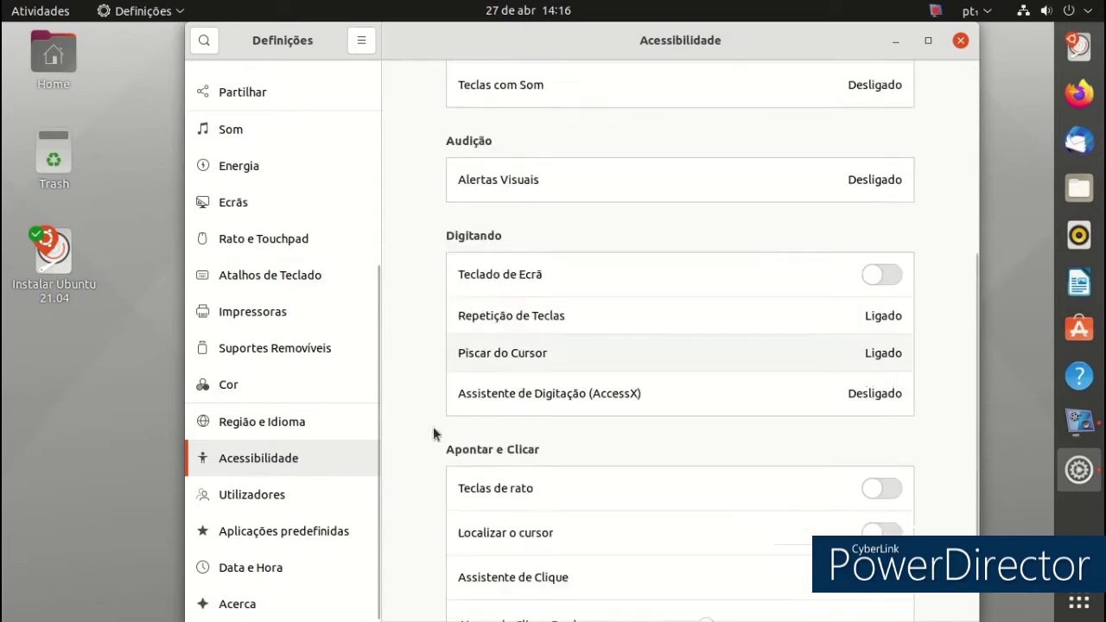
Rename the device as linux in the Acerca settings
left_click(235, 604)
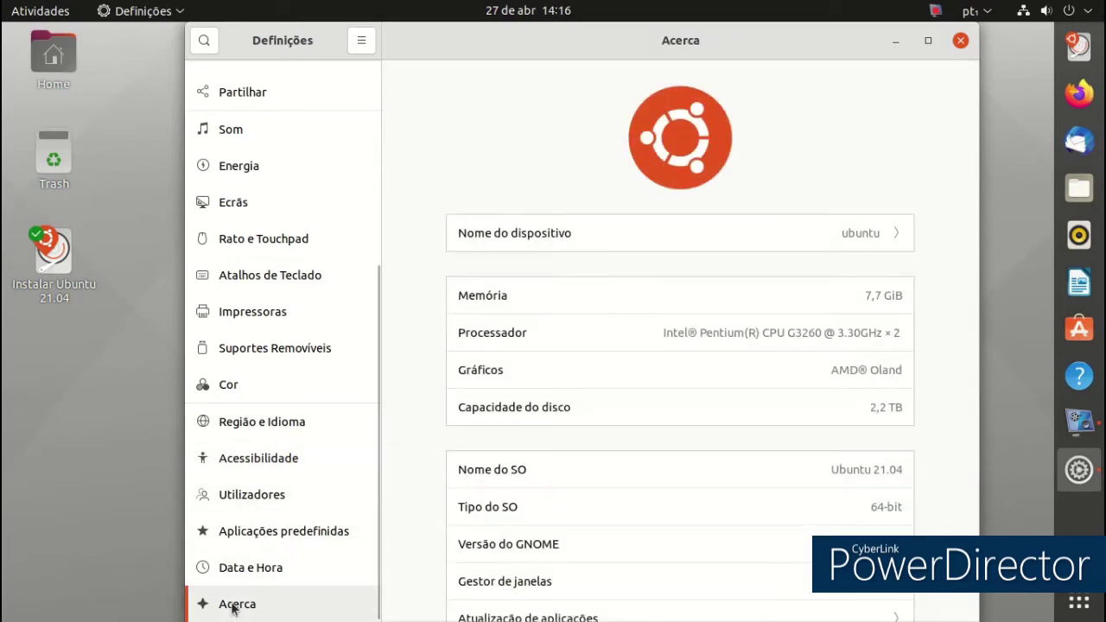
left_click(894, 233)
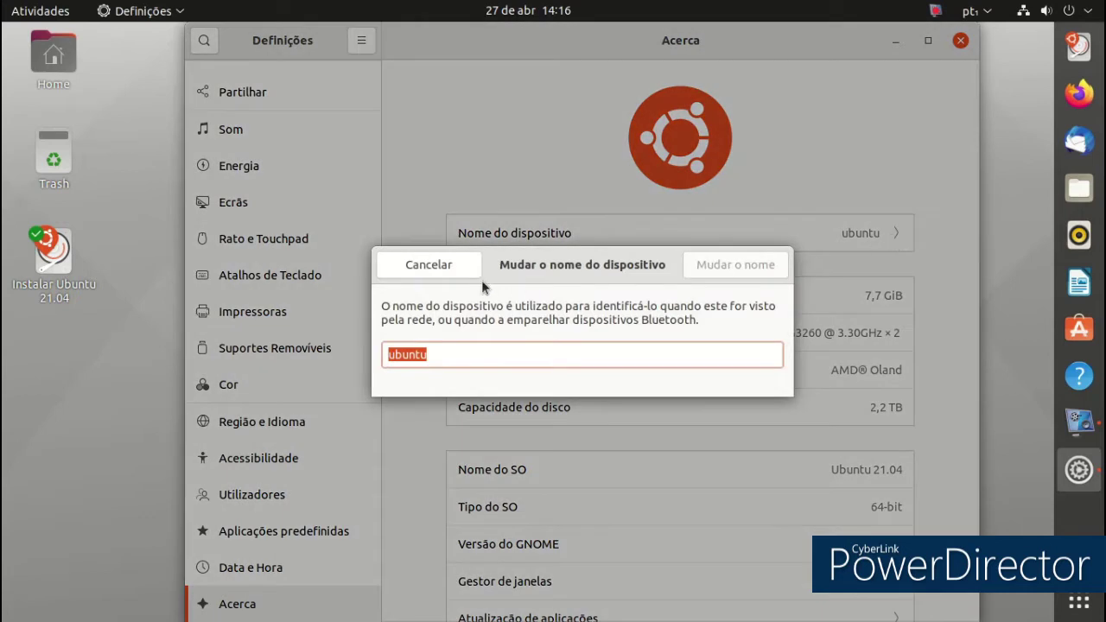
key("BackSpace")
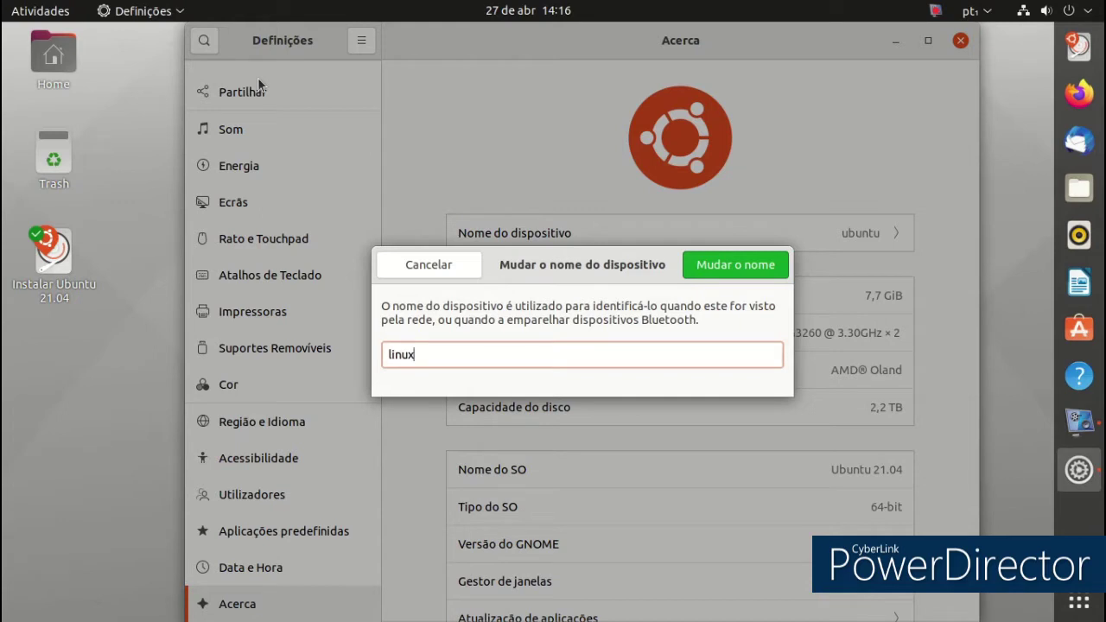
left_click(716, 265)
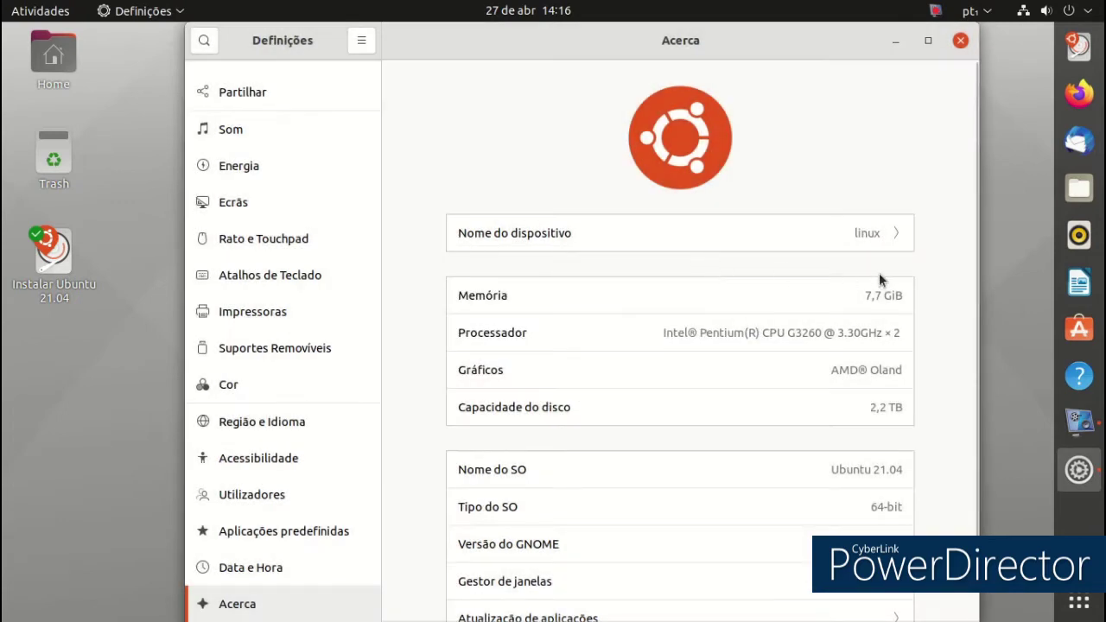
Rename the device with a personal first name and review the system information below it
left_click(871, 236)
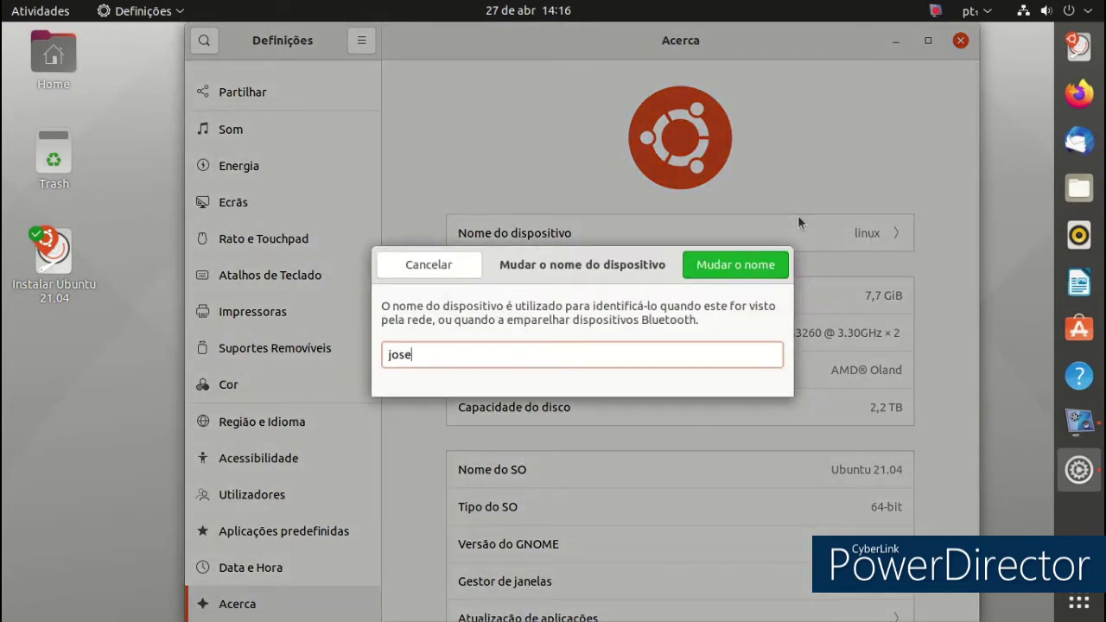
left_click(766, 258)
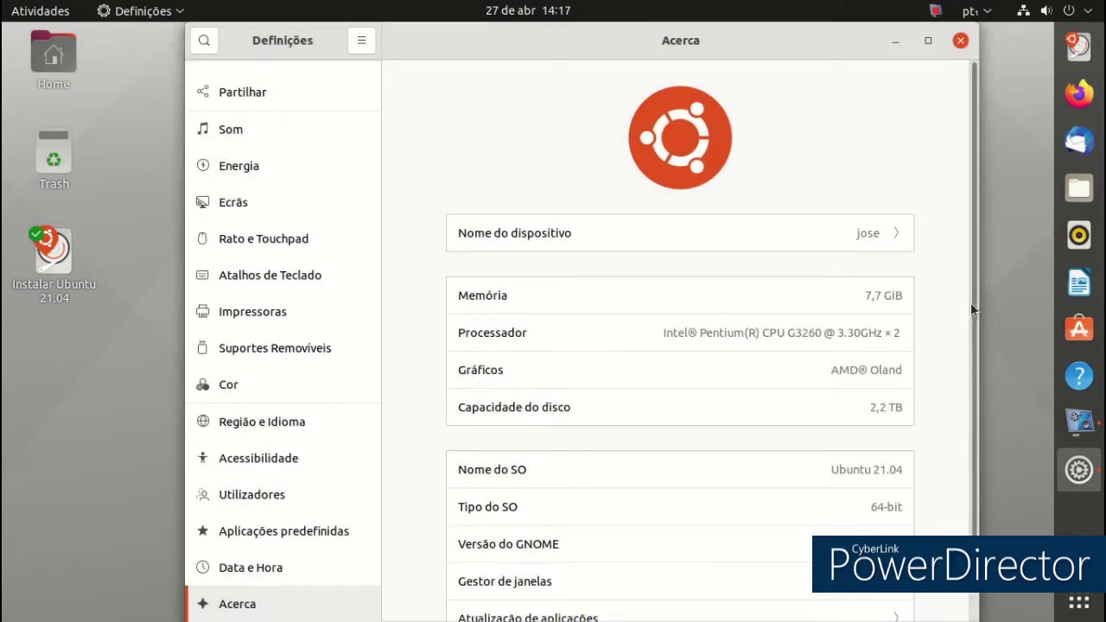
scroll(970, 304, "down", 1)
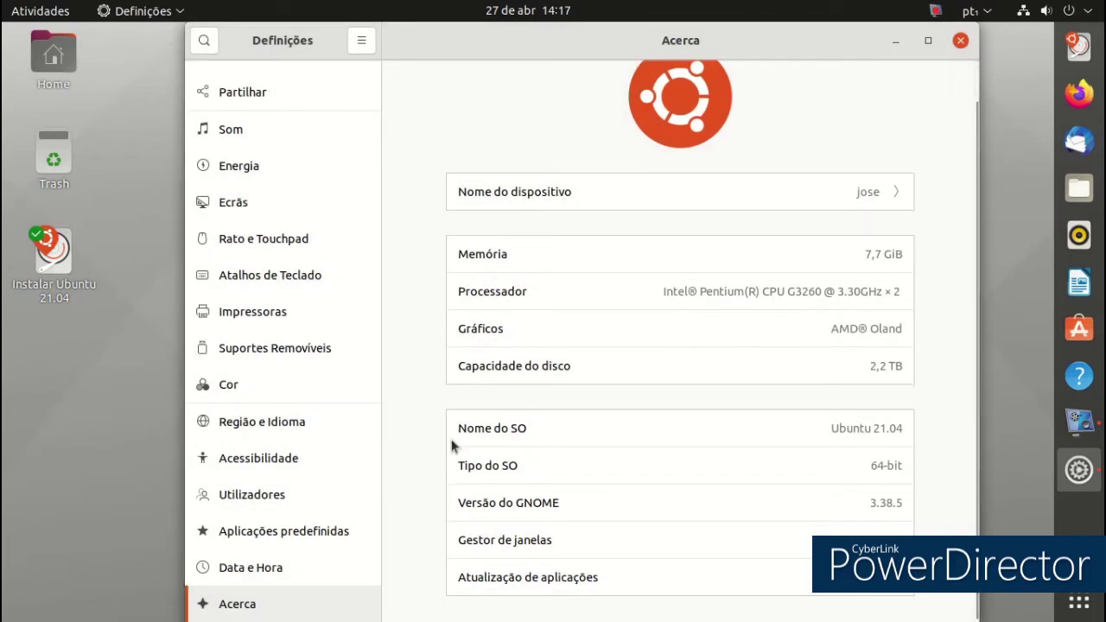
Close the settings and display the grid of installed applications
left_click(960, 41)
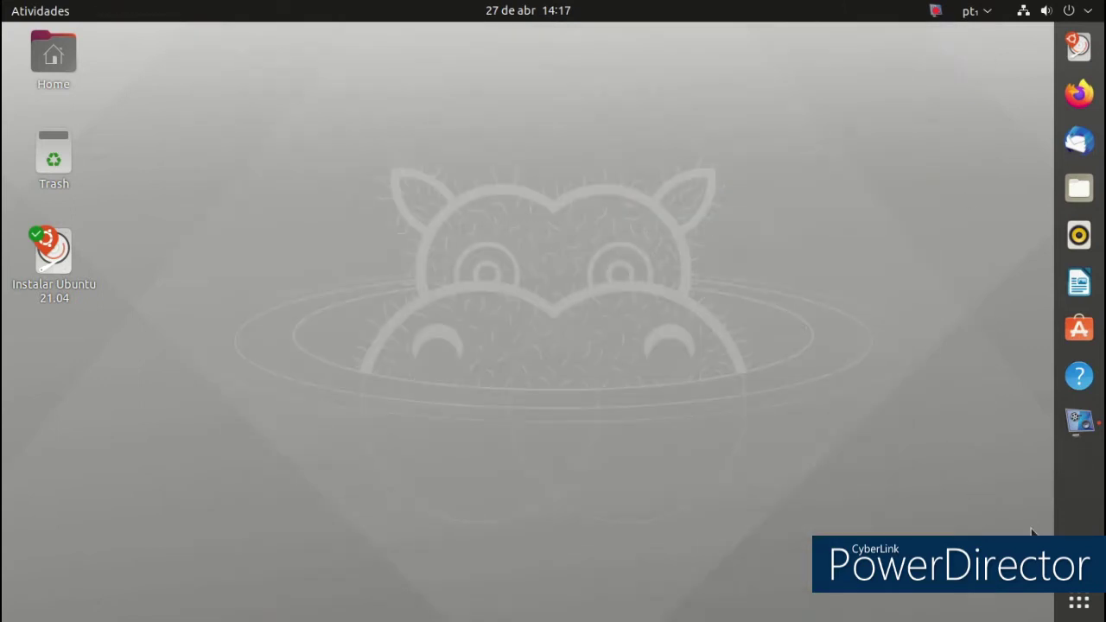
left_click(1078, 602)
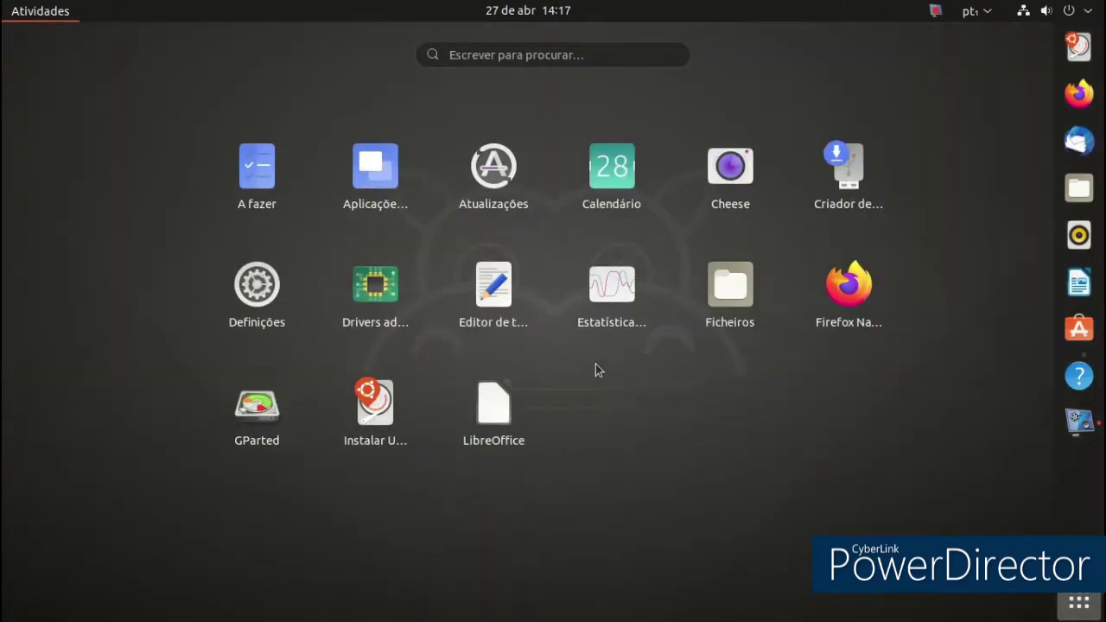
Open the Estatísticas de energia application, look at its device details and close it
left_click(596, 315)
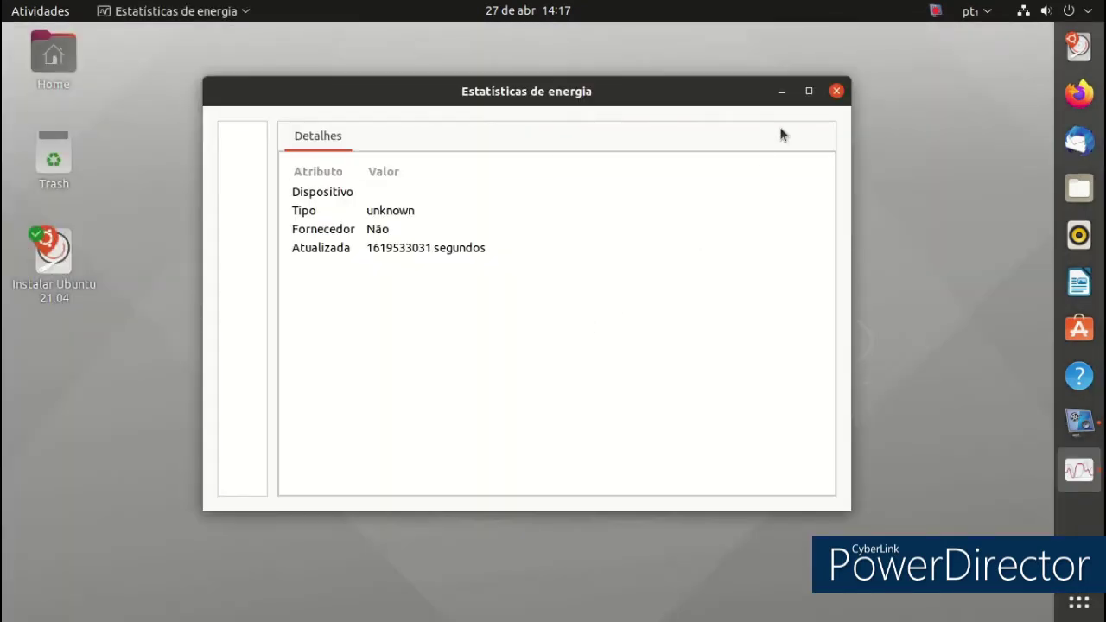
left_click(836, 92)
Launch the Minas game from the application grid and start an 8 × 8 board with 10 mines by uncovering a first cell
left_click(1067, 599)
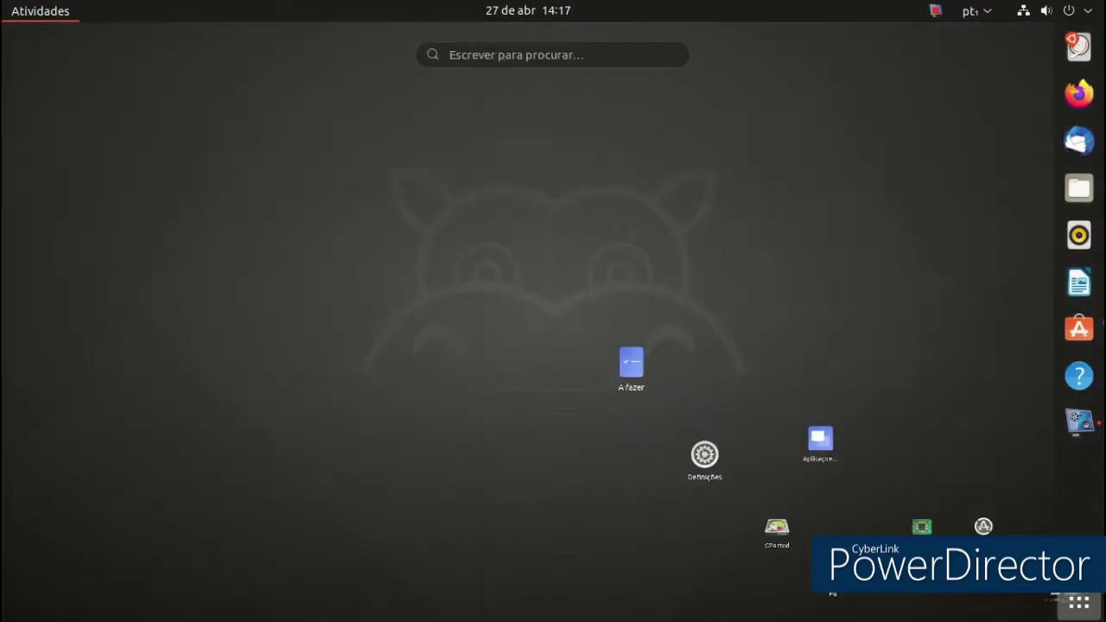
scroll(369, 313, "down", 1)
left_click(368, 310)
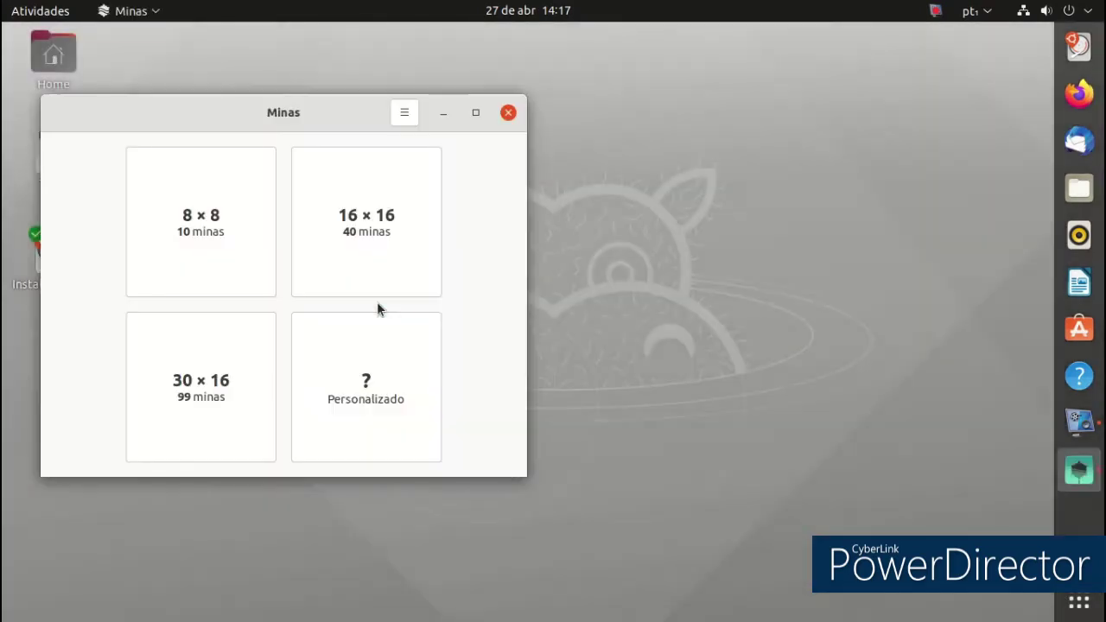
left_click(237, 231)
left_click(157, 302)
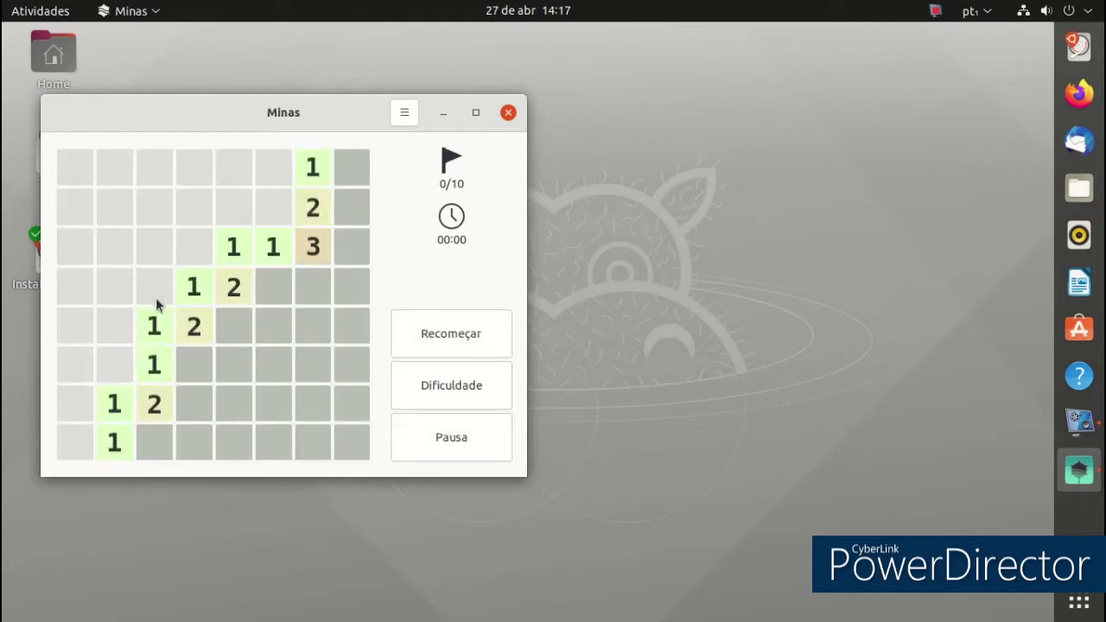
Uncover further cells on the minefield until the round ends and close the game
left_click(270, 420)
left_click(279, 318)
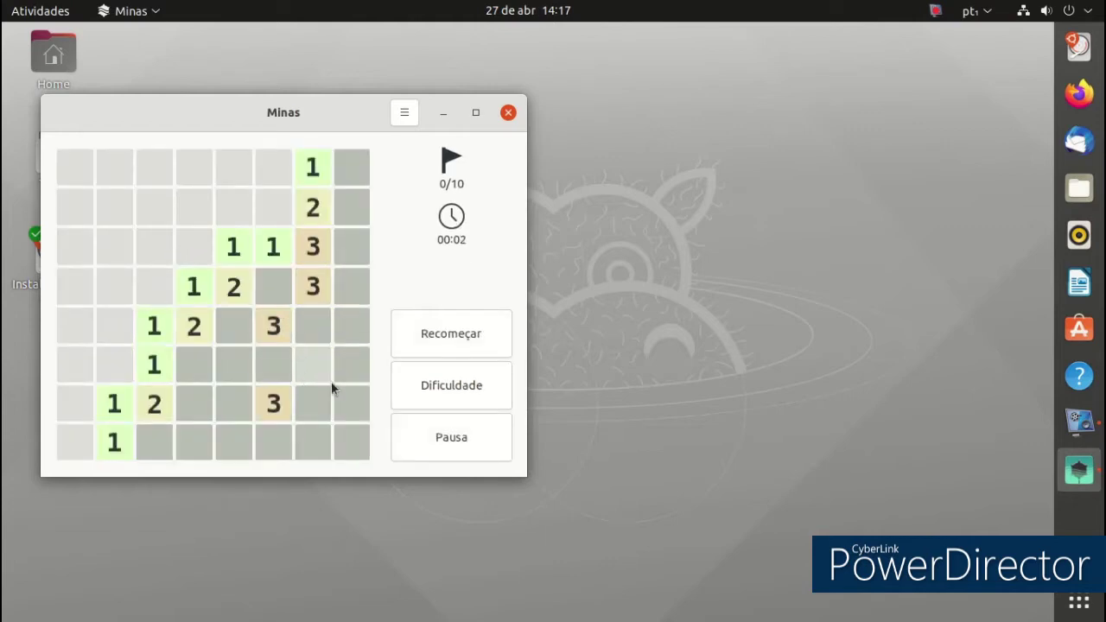
left_click(326, 446)
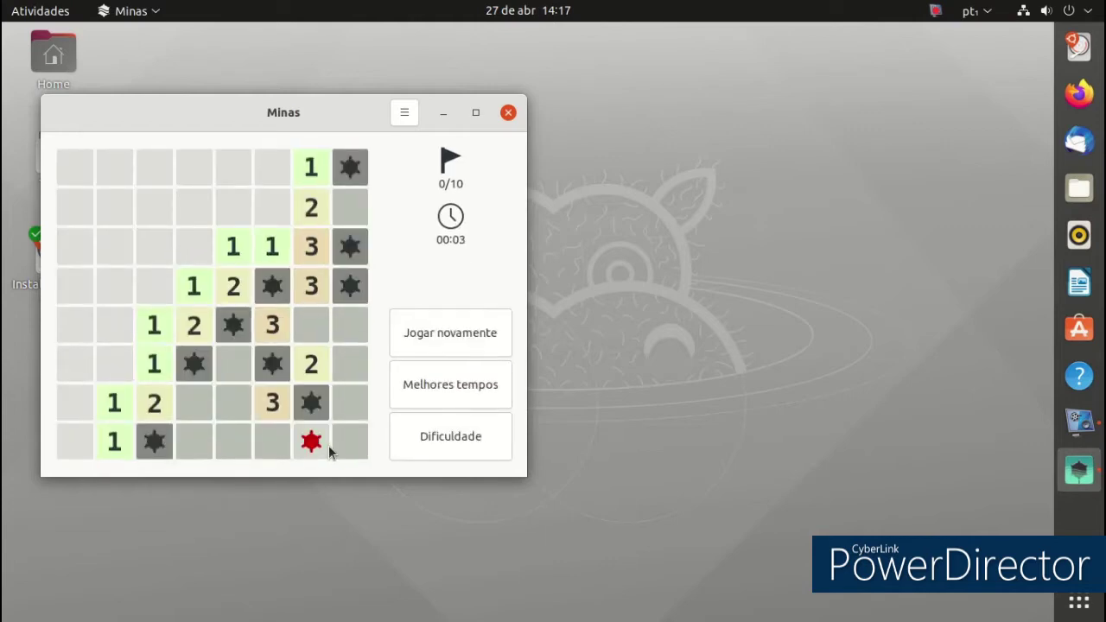
left_click(507, 113)
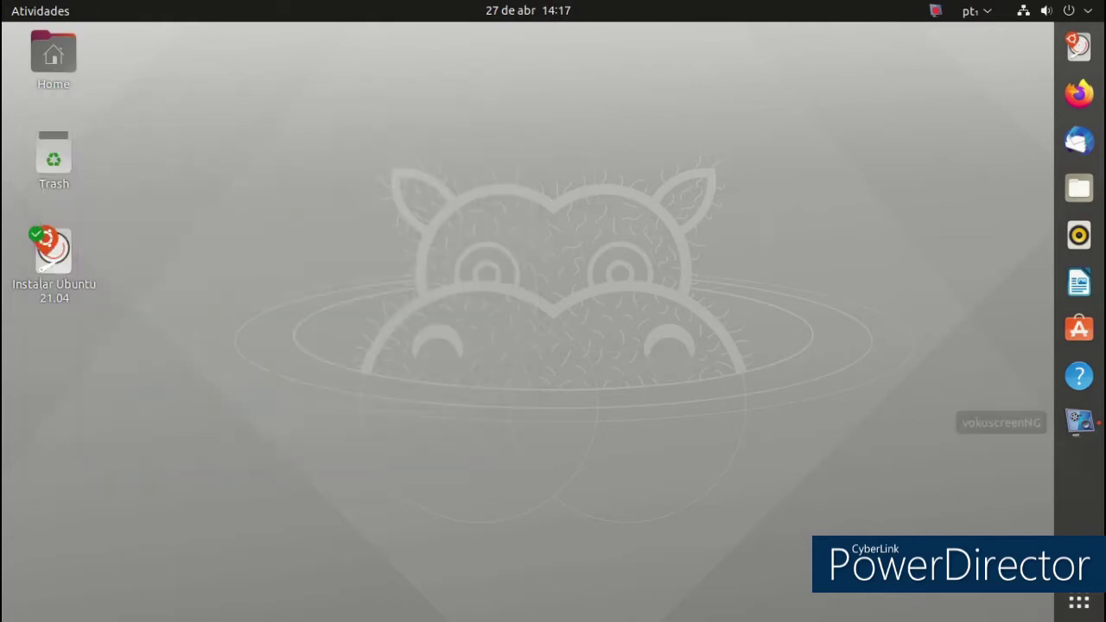
Open GParted from the application grid, select the /dev/sda5 partition to view it, and close the program
left_click(1078, 602)
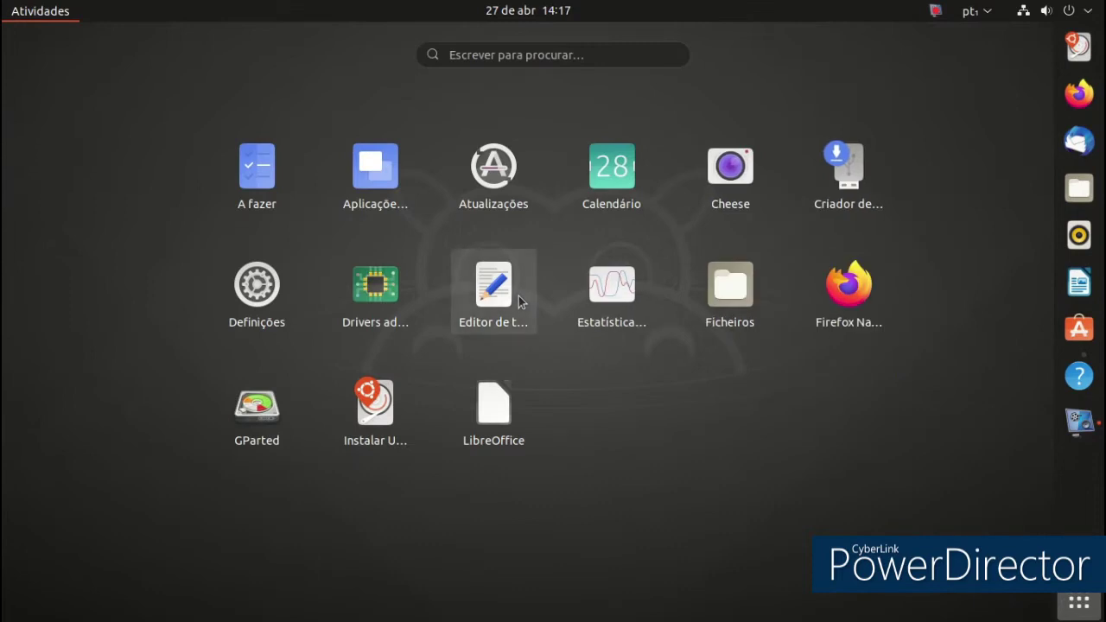
left_click(293, 409)
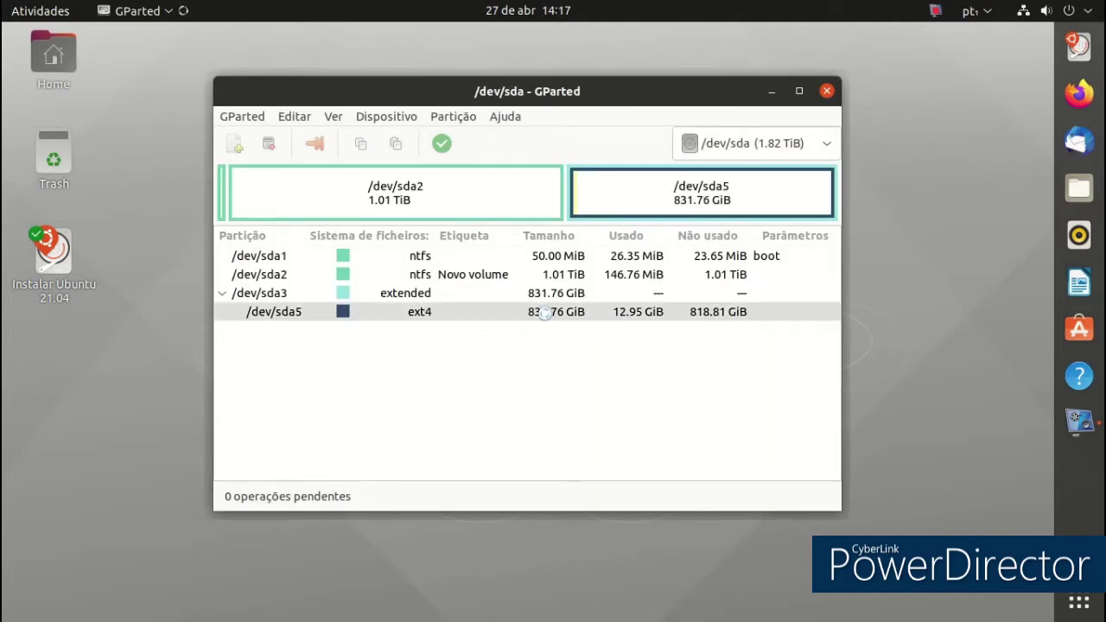
left_click(551, 313)
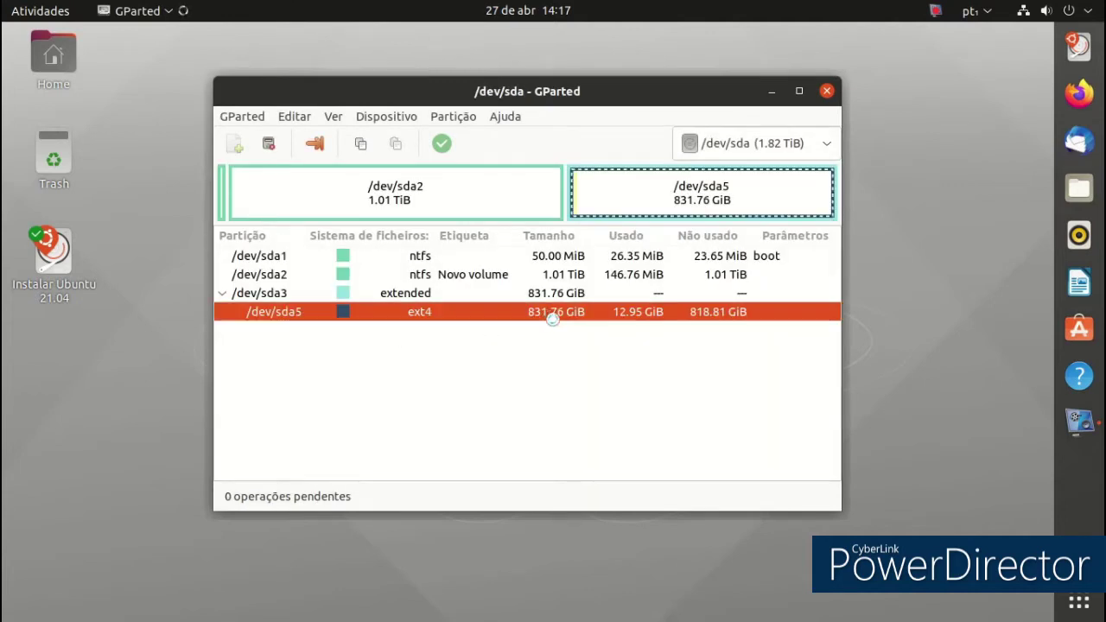
left_click(826, 91)
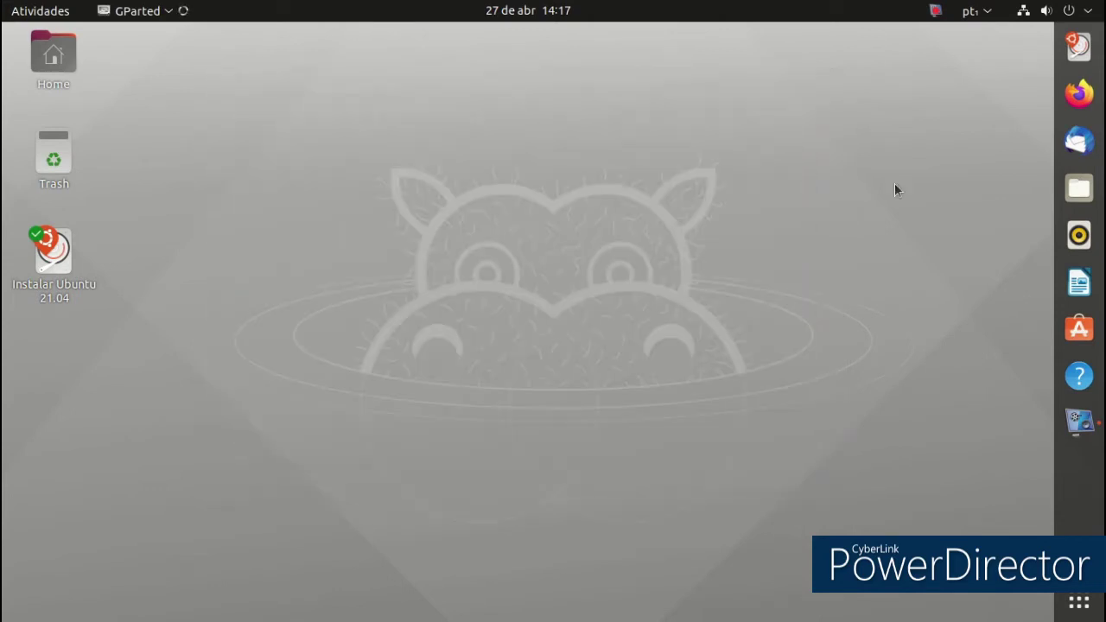
Launch the Solitário Aisleriot card game from the second page of the application grid
left_click(1079, 602)
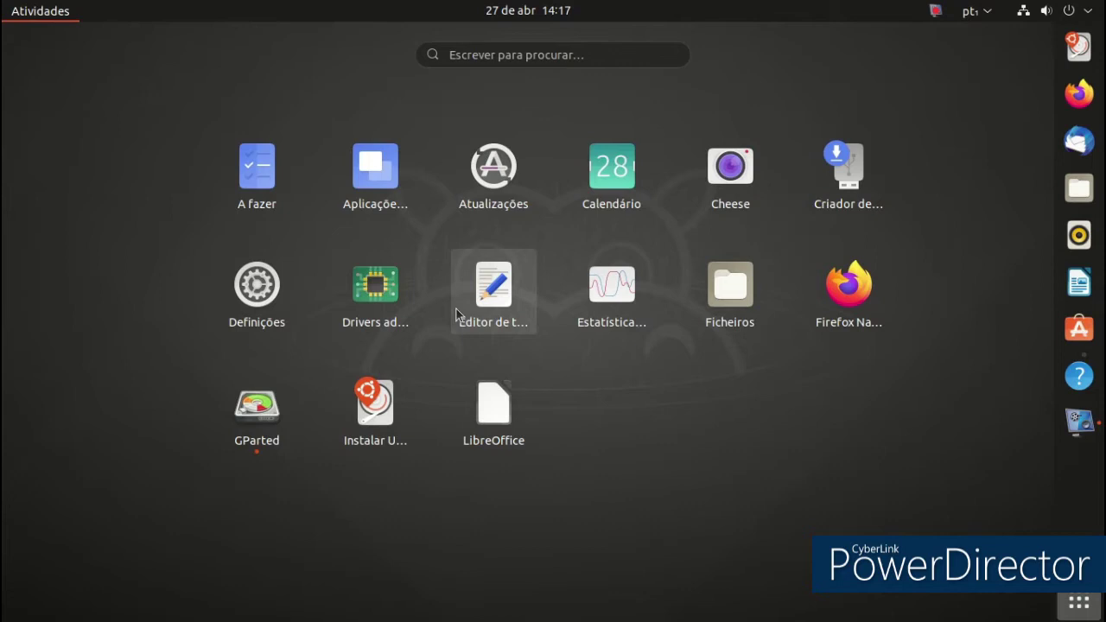
scroll(457, 313, "down", 1)
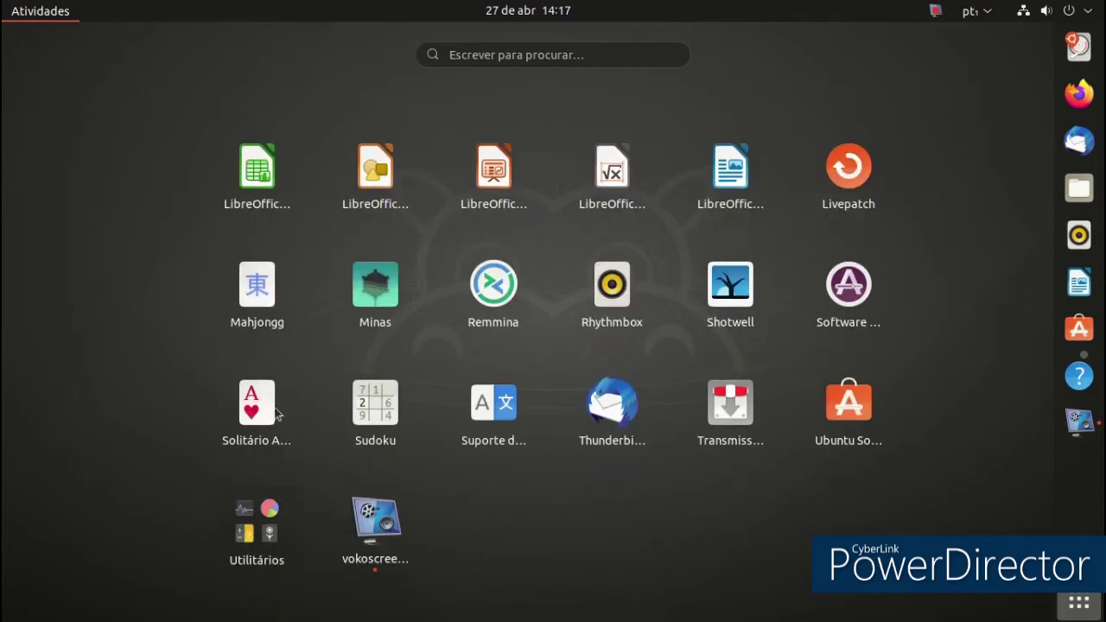
left_click(255, 404)
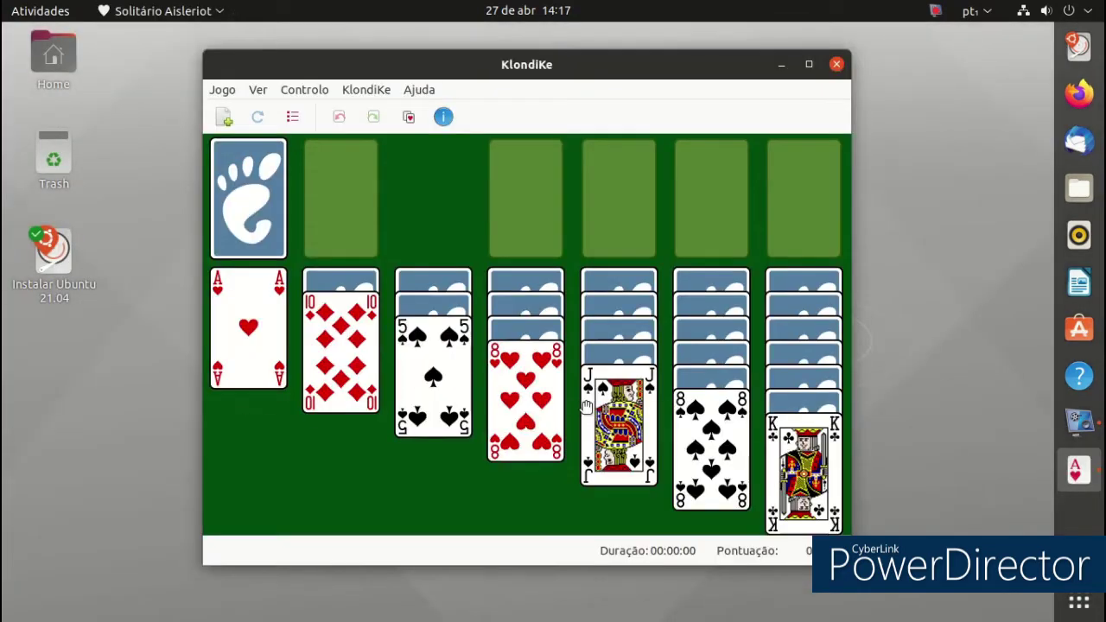
Deal a card from the stock and place the queen of hearts on the king of clubs
left_click_drag(524, 406, 524, 199)
left_click(266, 206)
left_click_drag(337, 216, 609, 489)
left_click_drag(340, 217, 803, 484)
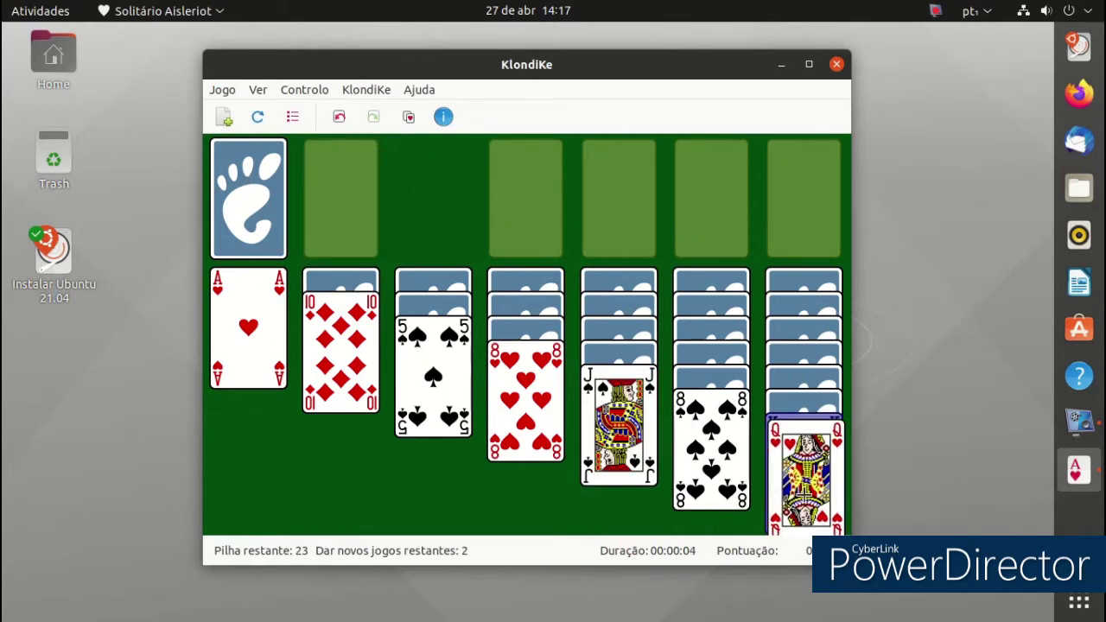
Deal more stock cards and move the ace of diamonds and the ace of hearts onto the first two foundations
left_click(237, 181)
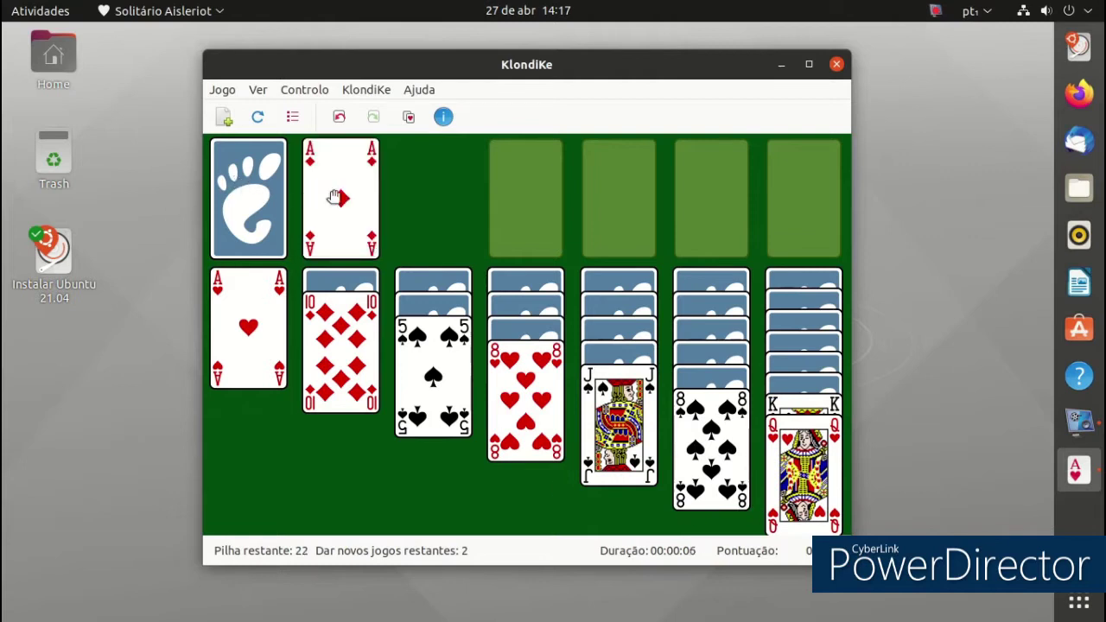
left_click_drag(335, 197, 524, 195)
left_click(232, 207)
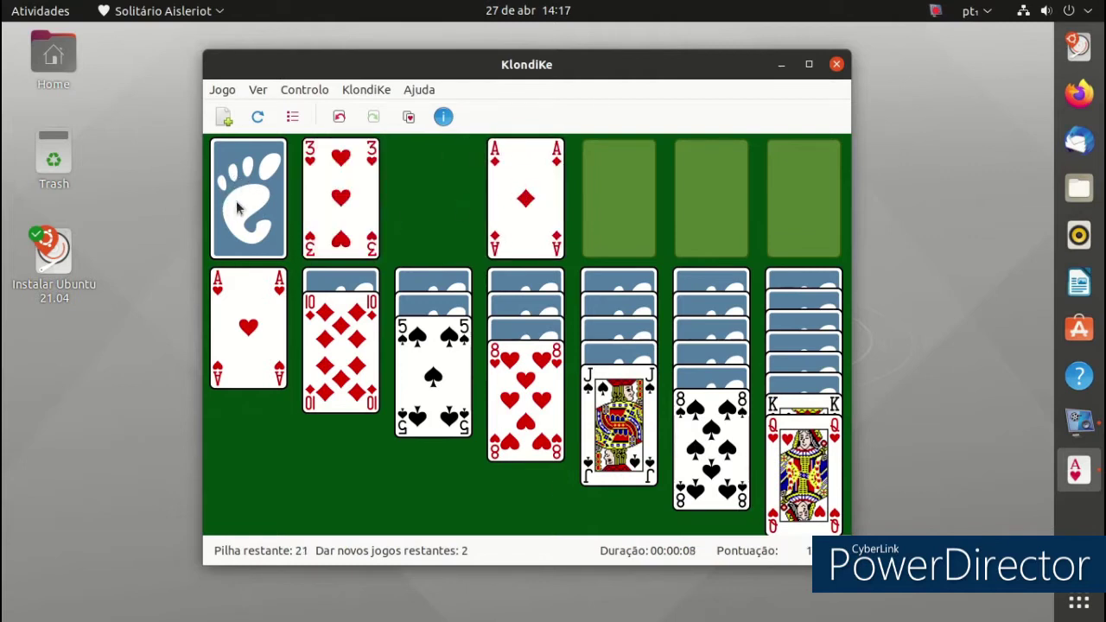
mouse_move(357, 180)
left_mouse_down()
mouse_move(362, 225)
mouse_move(340, 176)
left_mouse_up()
left_click_drag(246, 322, 612, 191)
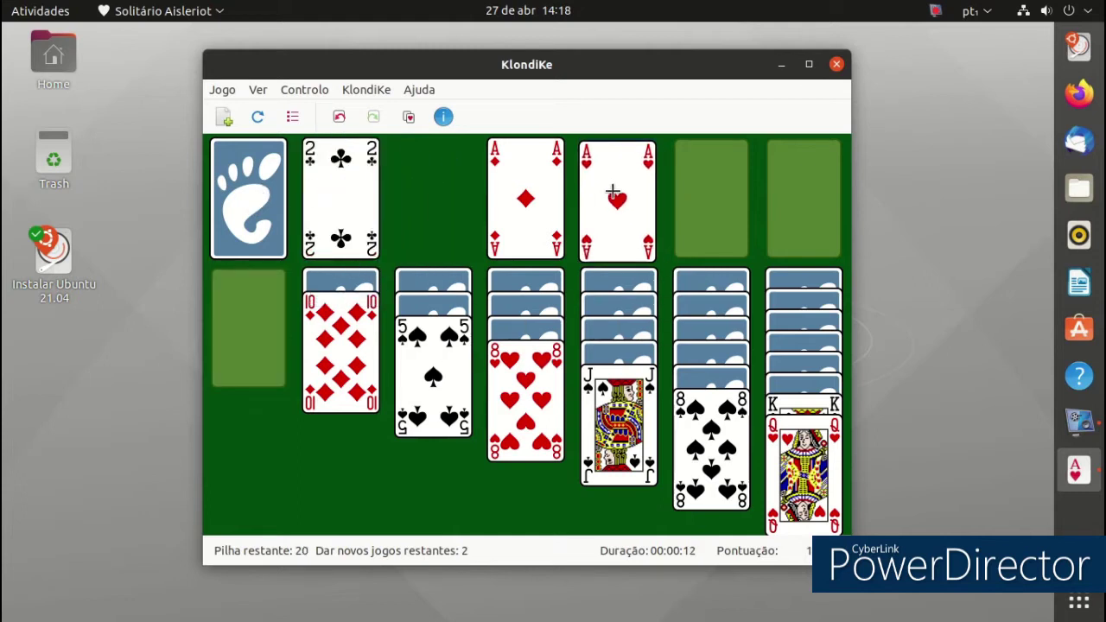
Continue dealing from the stock and move the ace of clubs onto the third foundation
left_click(263, 203)
left_click(259, 197)
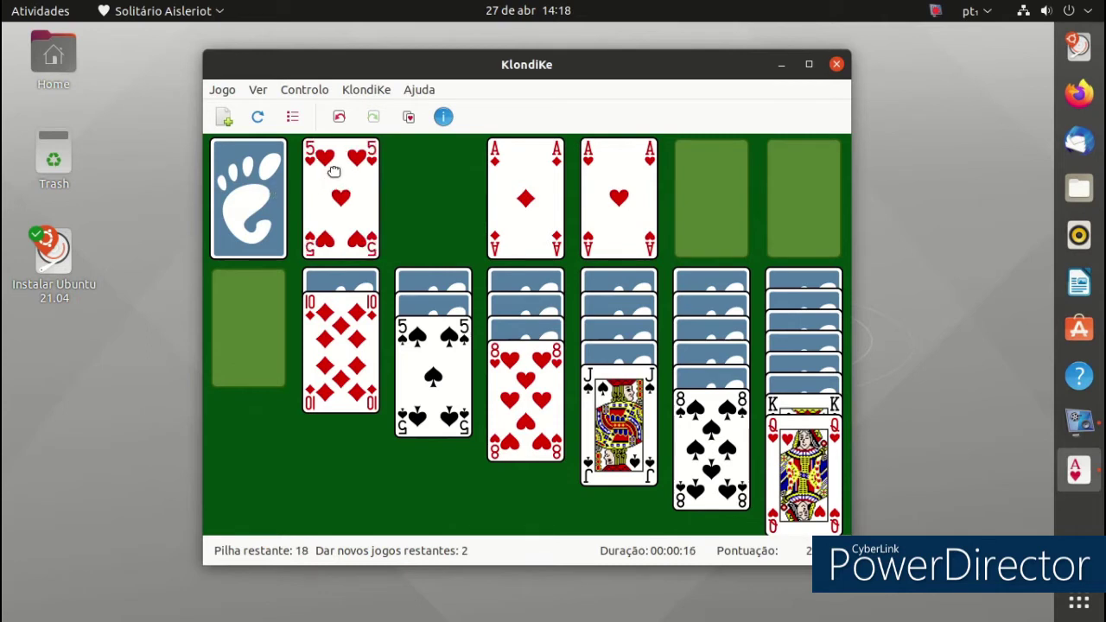
left_click_drag(335, 176, 339, 183)
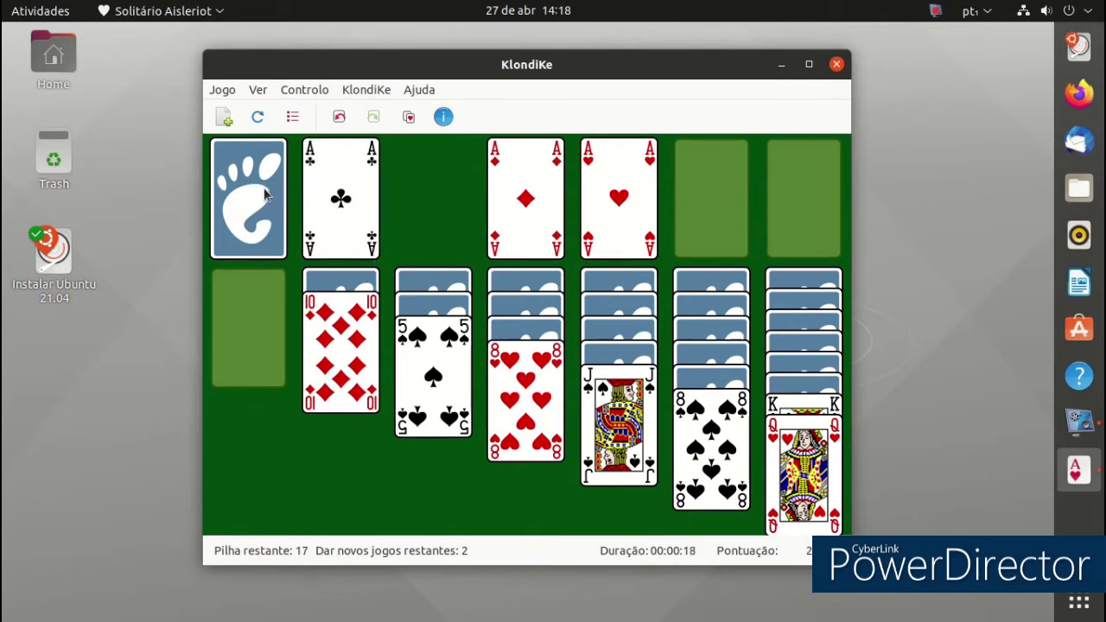
double_click(340, 192)
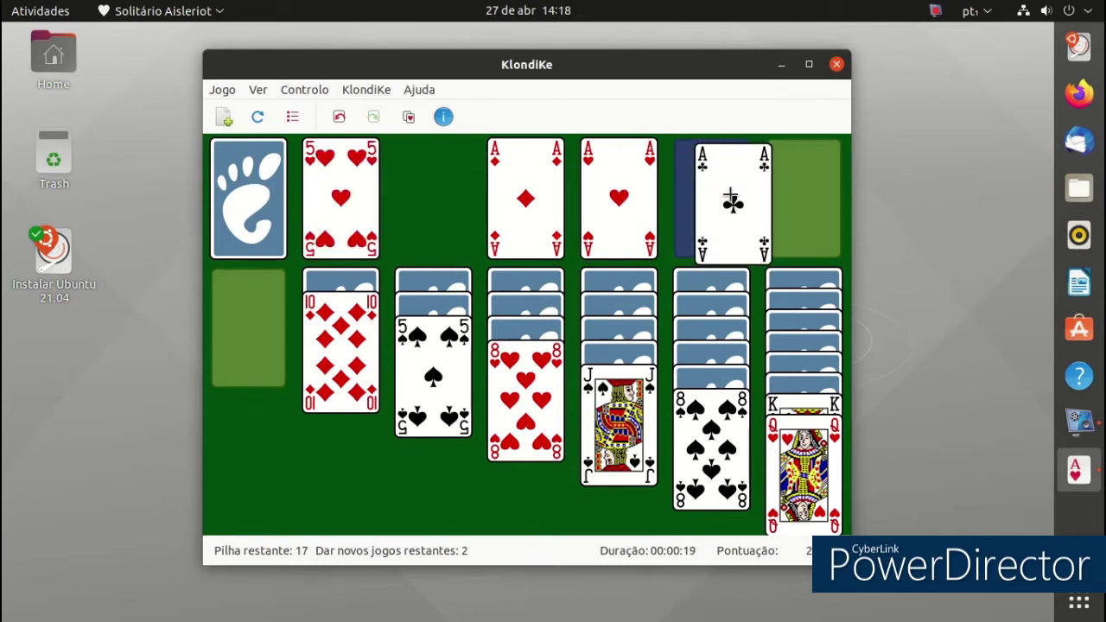
Deal the nine of spades, place it on the ten of diamonds, and close the solitaire game after one more deal
left_click(256, 210)
left_click_drag(332, 186, 332, 356)
left_click(248, 199)
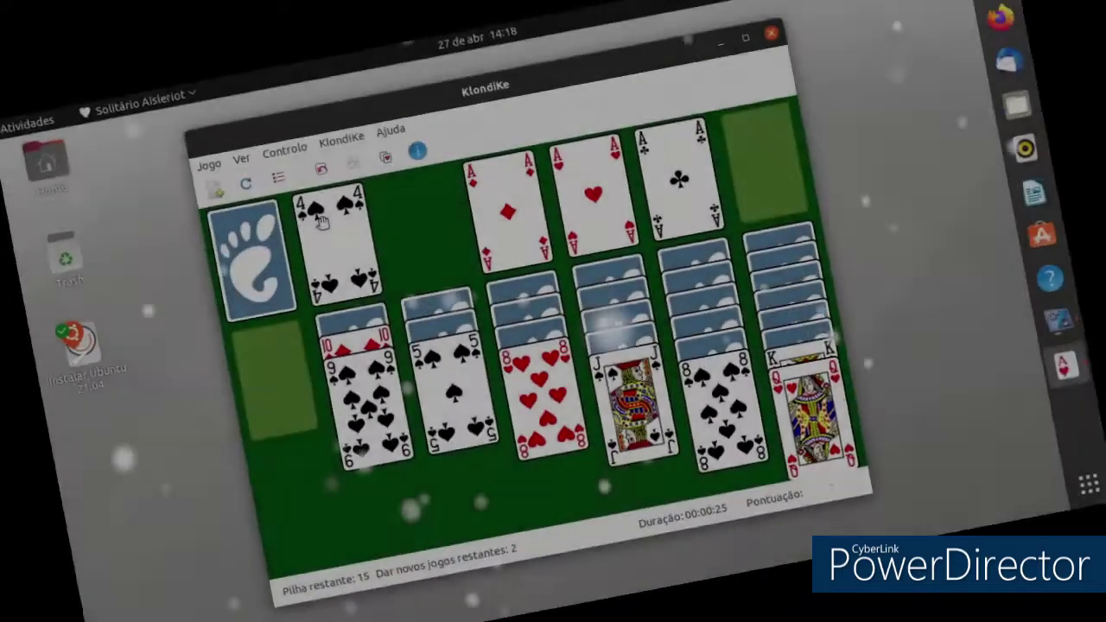
left_click_drag(321, 223, 765, 91)
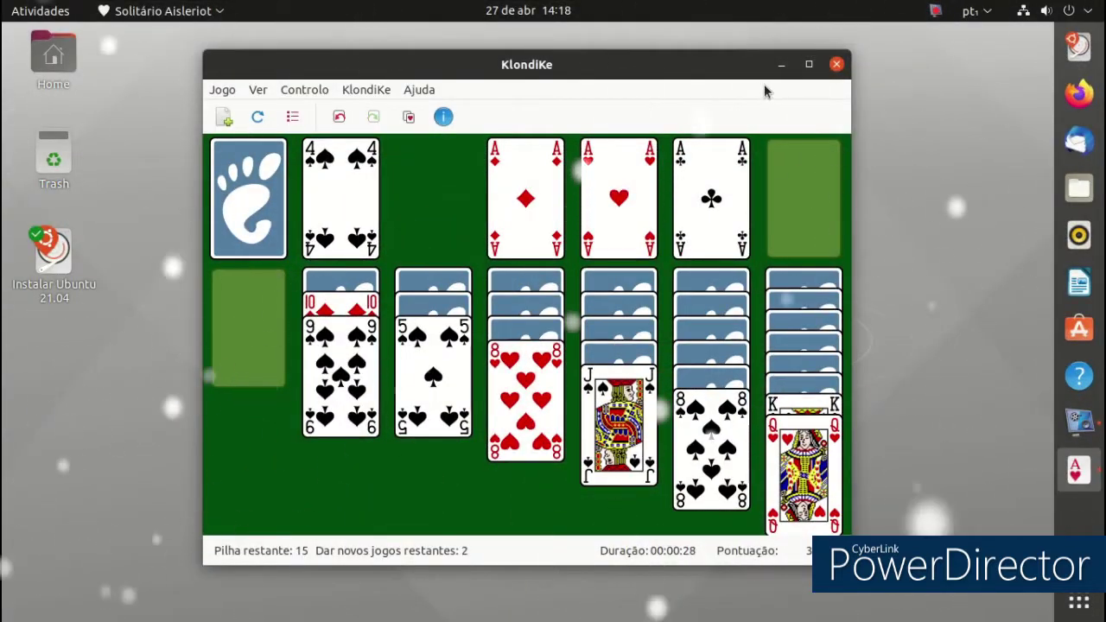
left_click(836, 64)
Open the desktop icon settings from the desktop, look over the options and close them
right_click(558, 194)
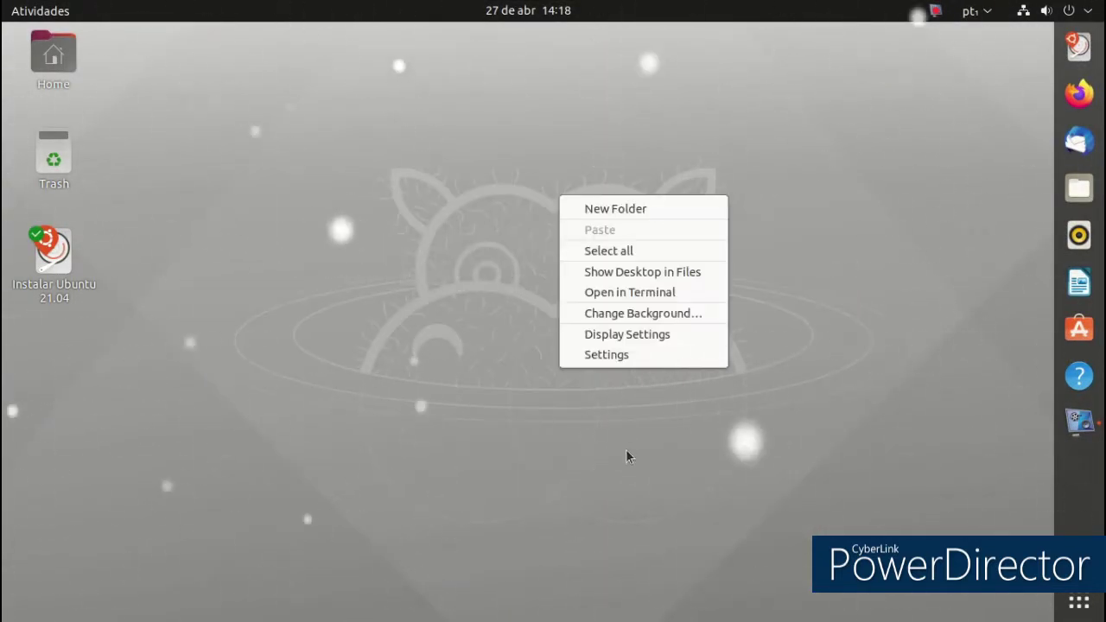
left_click(617, 353)
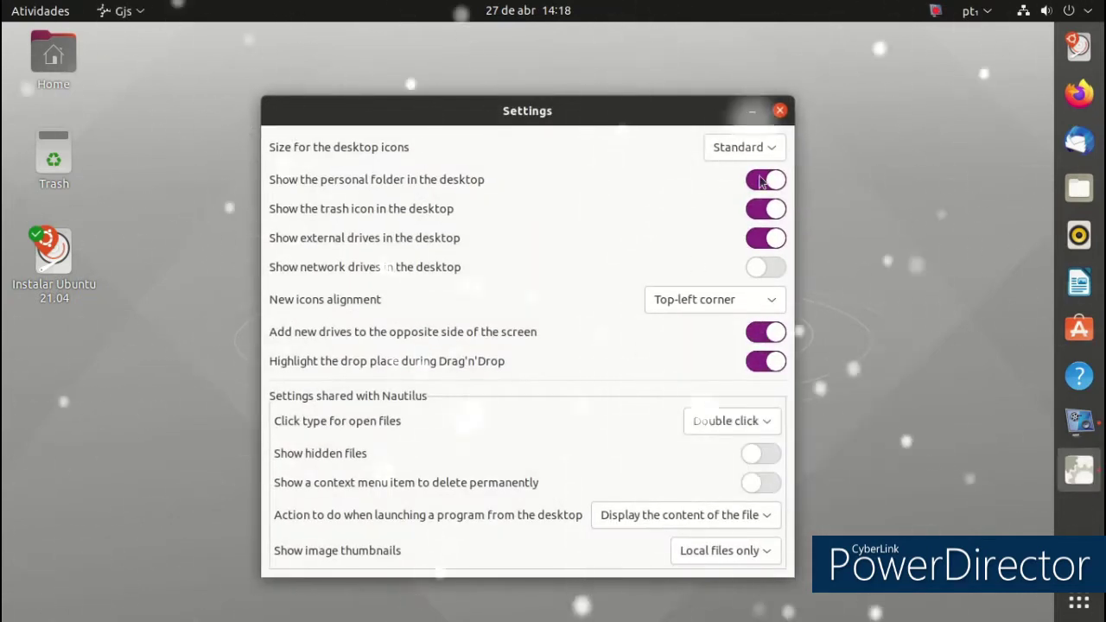
left_click(779, 110)
Switch to Firefox and search the web for wallpaper 4k in a new tab
left_click(1078, 92)
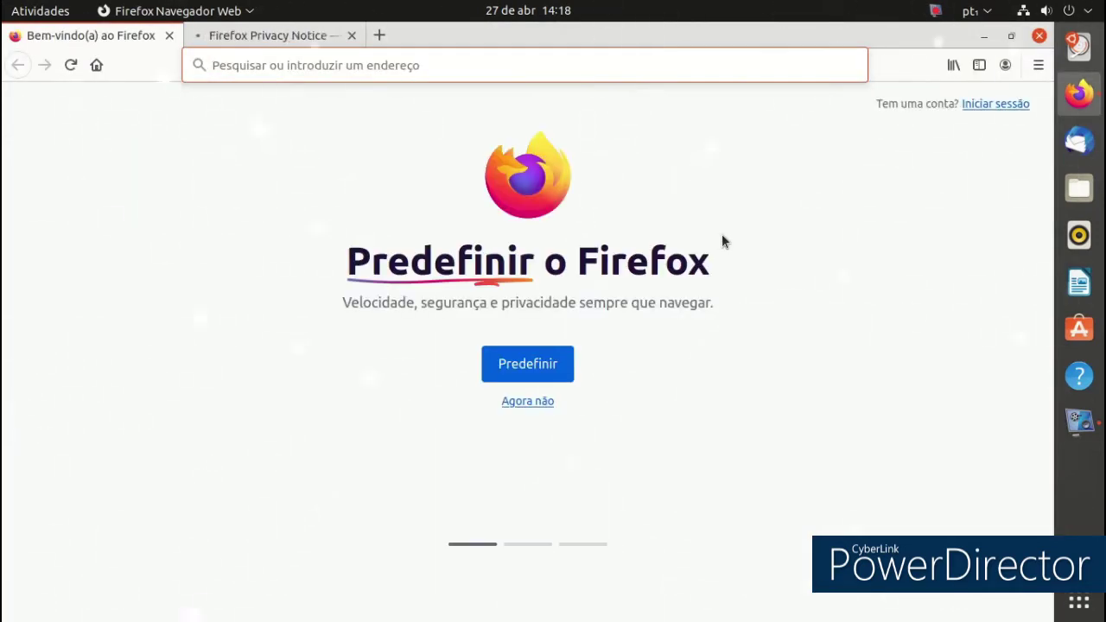
left_click(378, 34)
type("w")
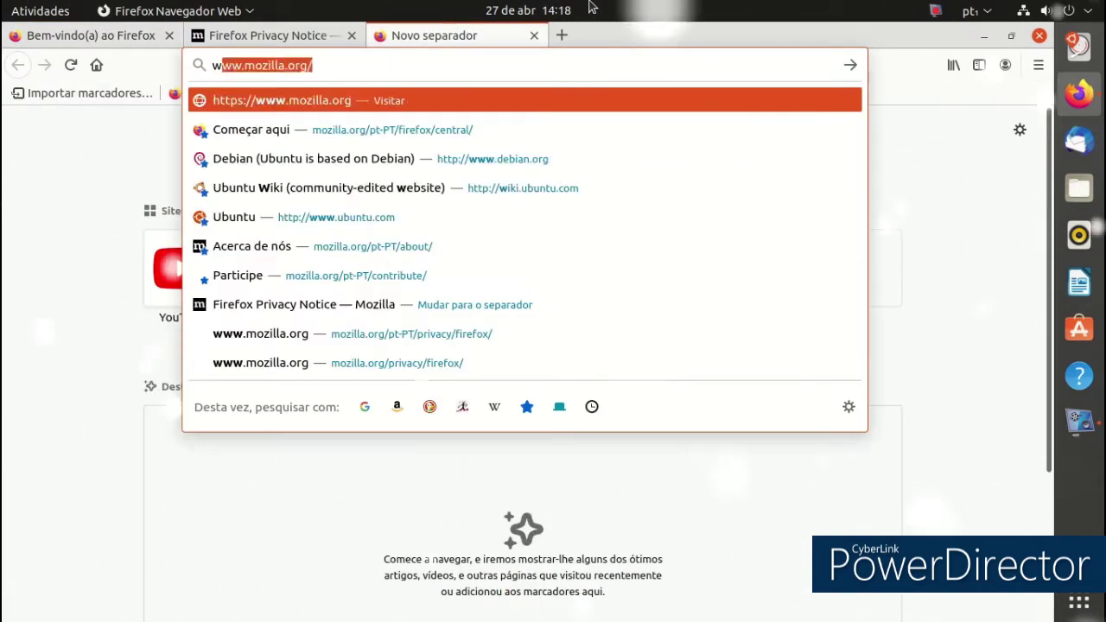
type("allpaper")
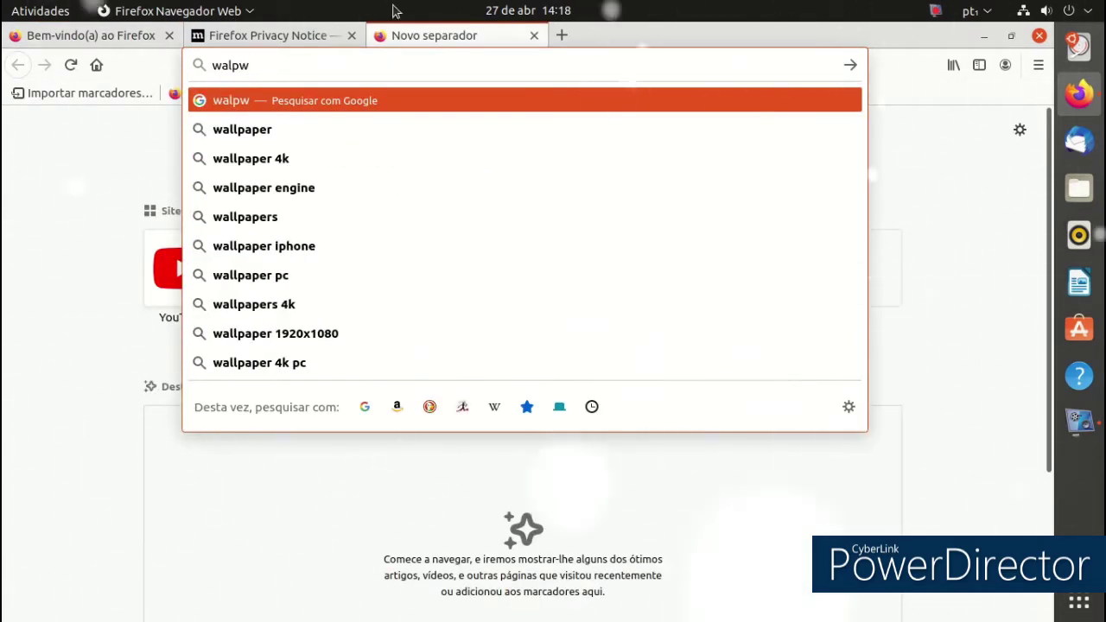
left_click(367, 157)
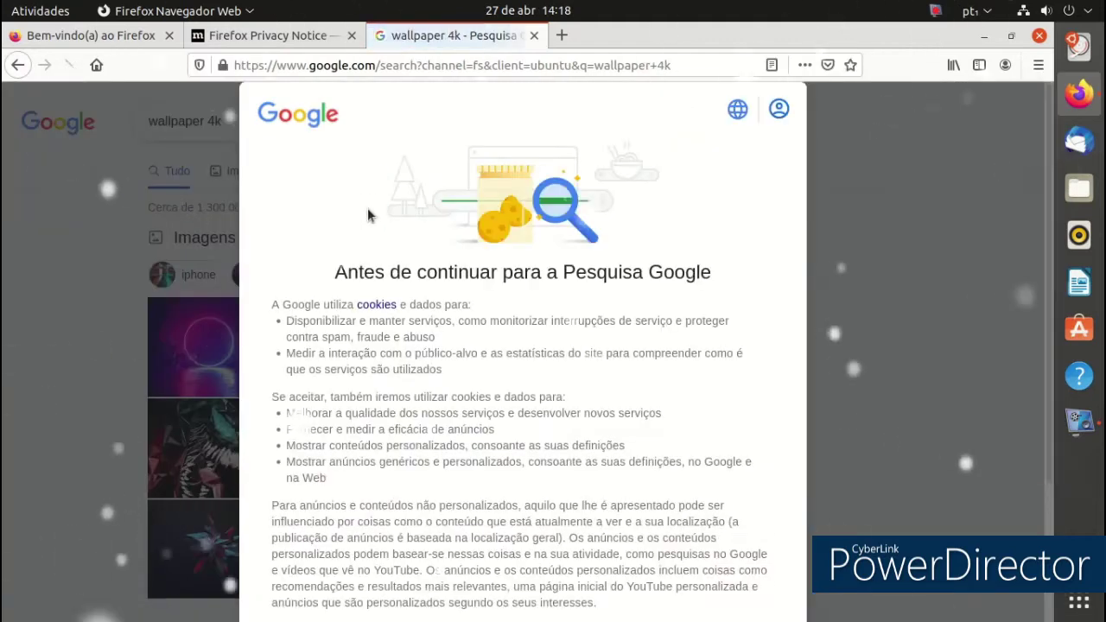
Get past Google's cookie consent notice and show the image results for wallpaper 4k
scroll(635, 382, "down", 4)
left_click(582, 591)
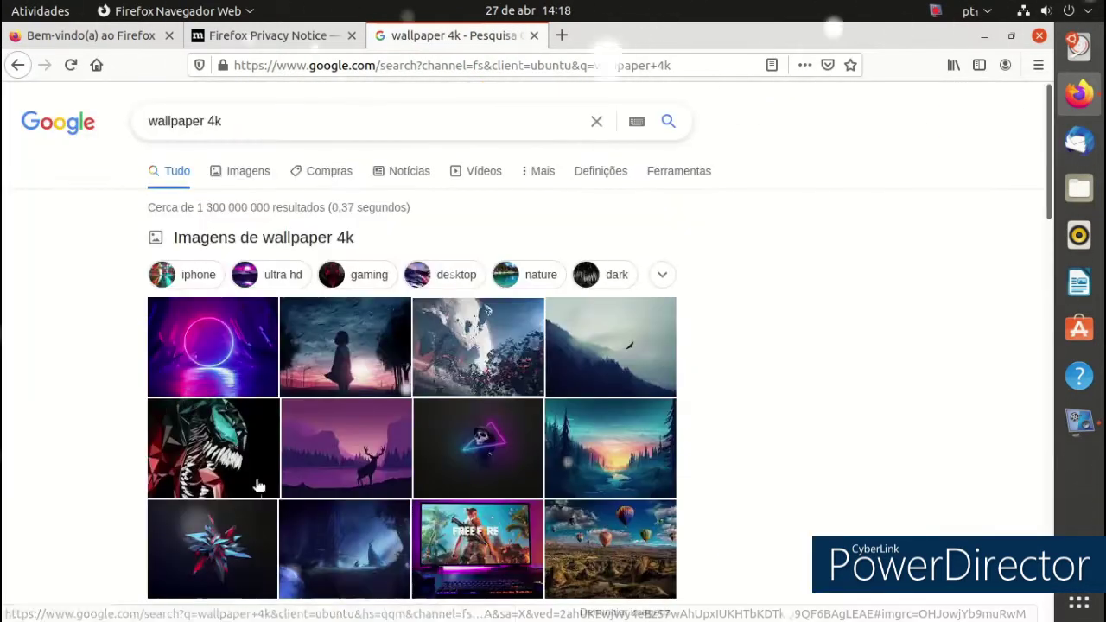
left_click(255, 173)
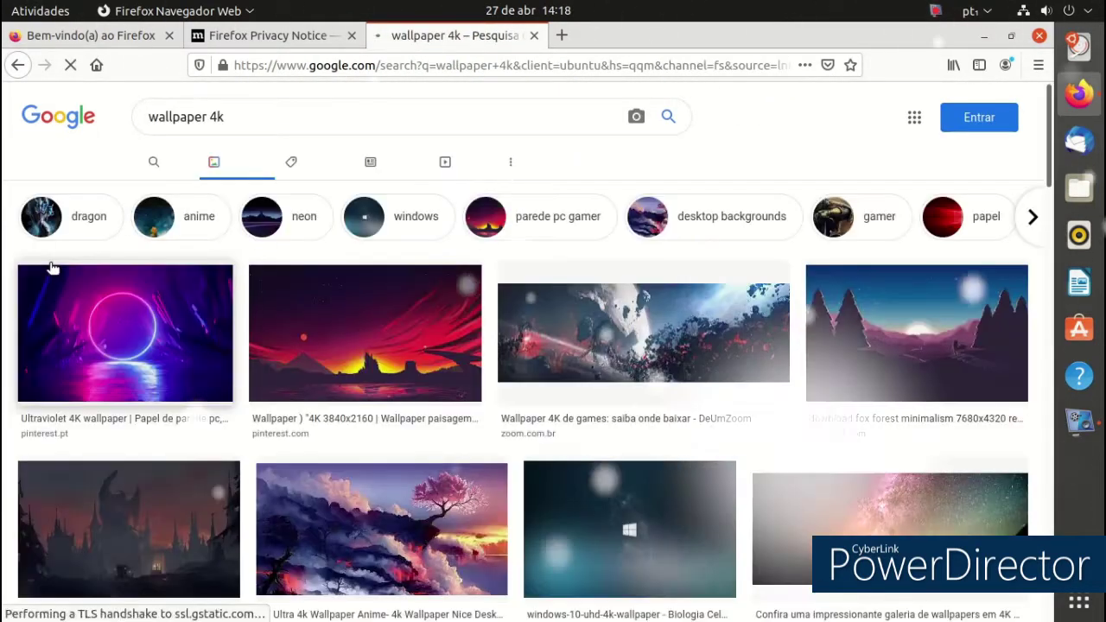
Preview the red sunset landscape wallpaper from Pinterest and save it as a JPEG in the Transferências folder under its suggested name
scroll(222, 264, "down", 2)
left_click(331, 253)
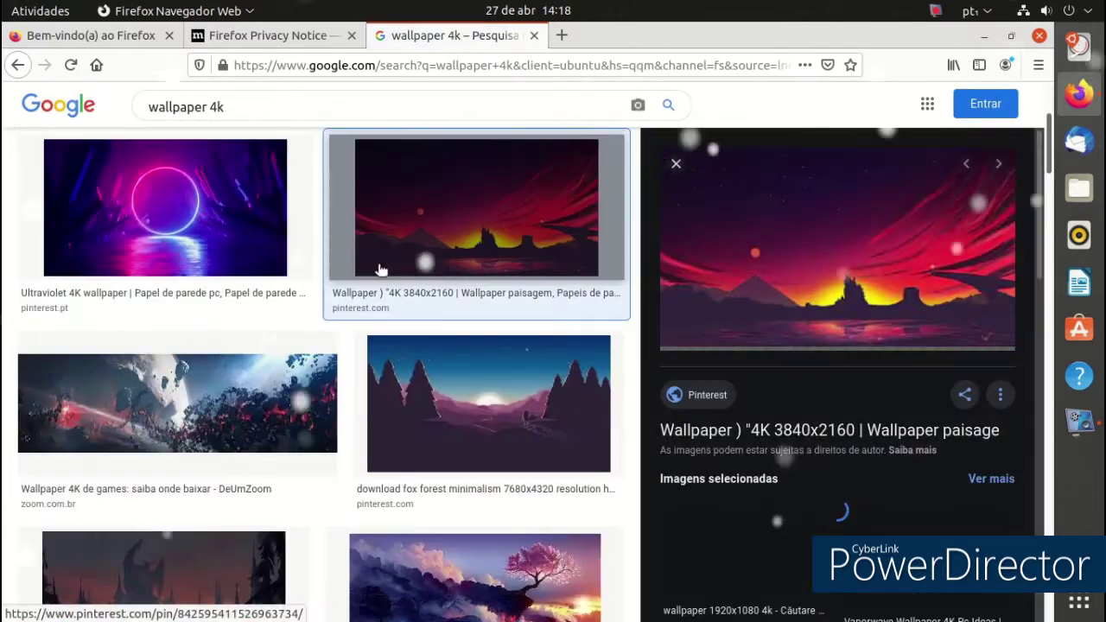
right_click(877, 220)
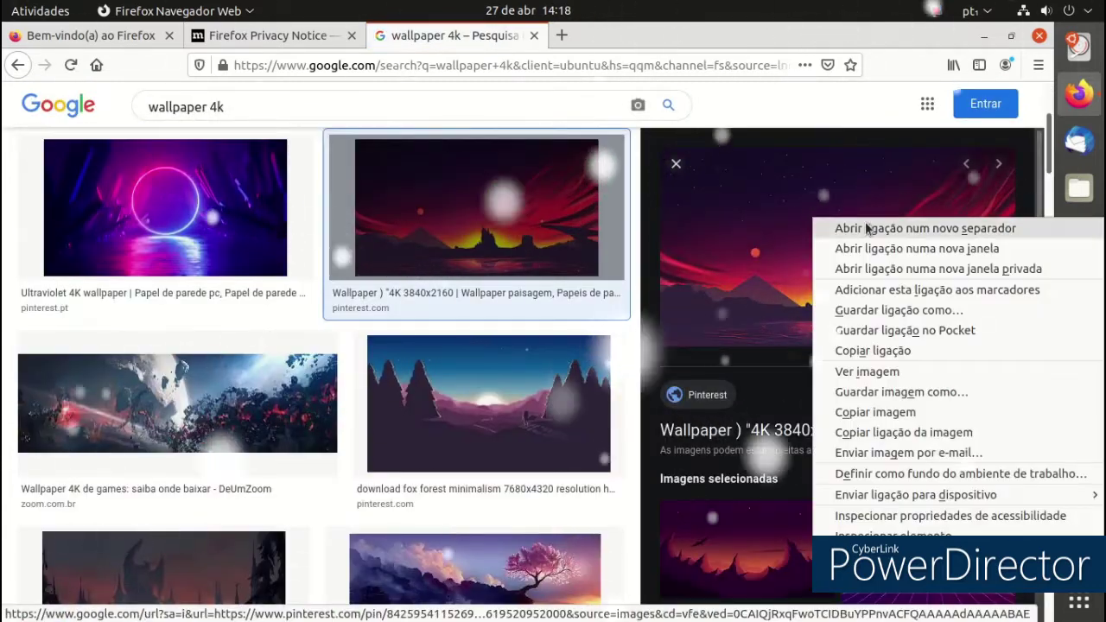
left_click(898, 393)
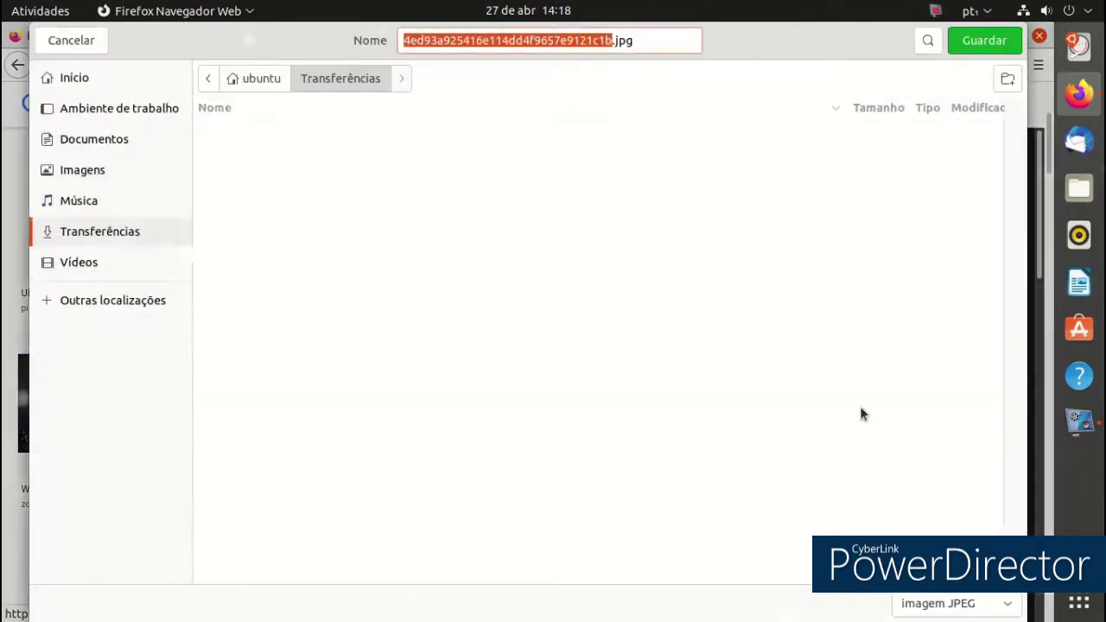
left_click(965, 45)
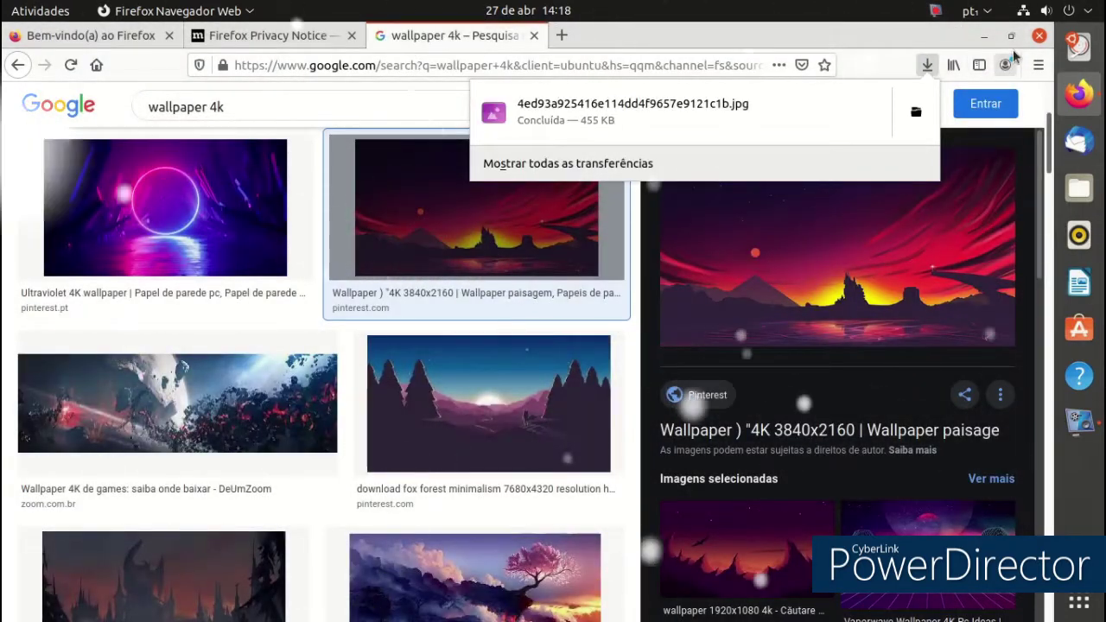
Close Firefox with all its tabs and set the downloaded sunset image in the Transferências folder as the desktop wallpaper
left_click(1038, 36)
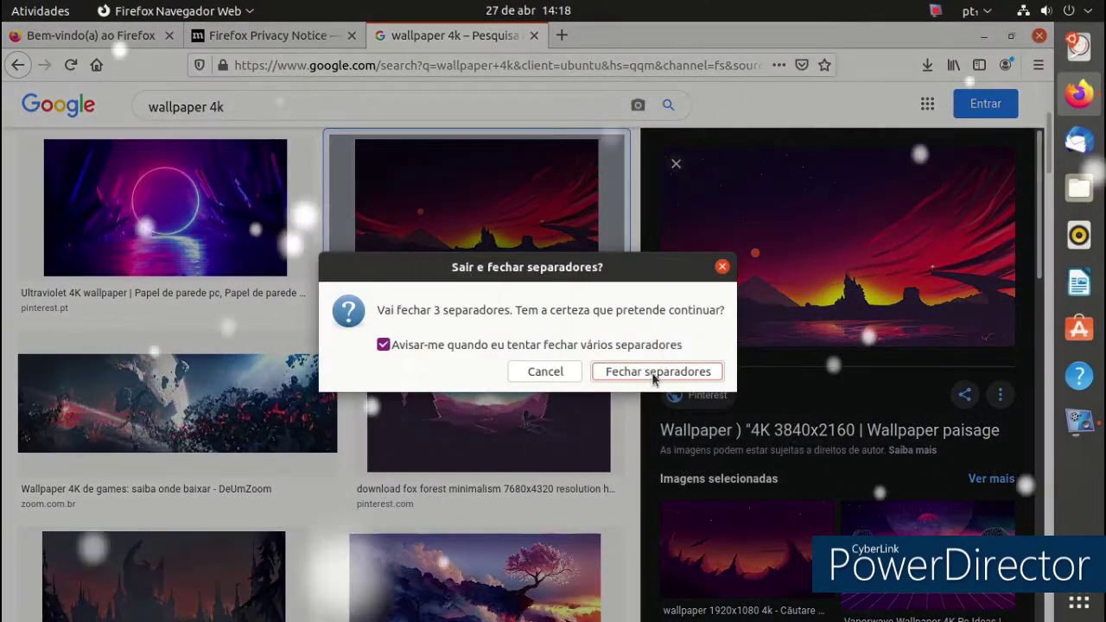
left_click(660, 371)
left_click(53, 57)
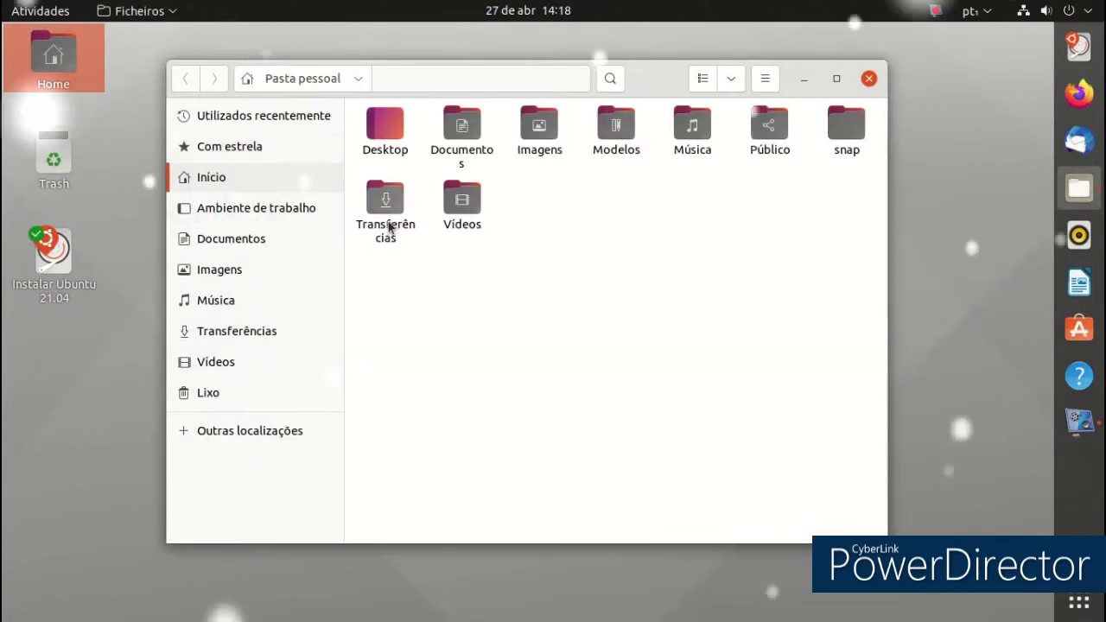
double_click(385, 226)
right_click(406, 143)
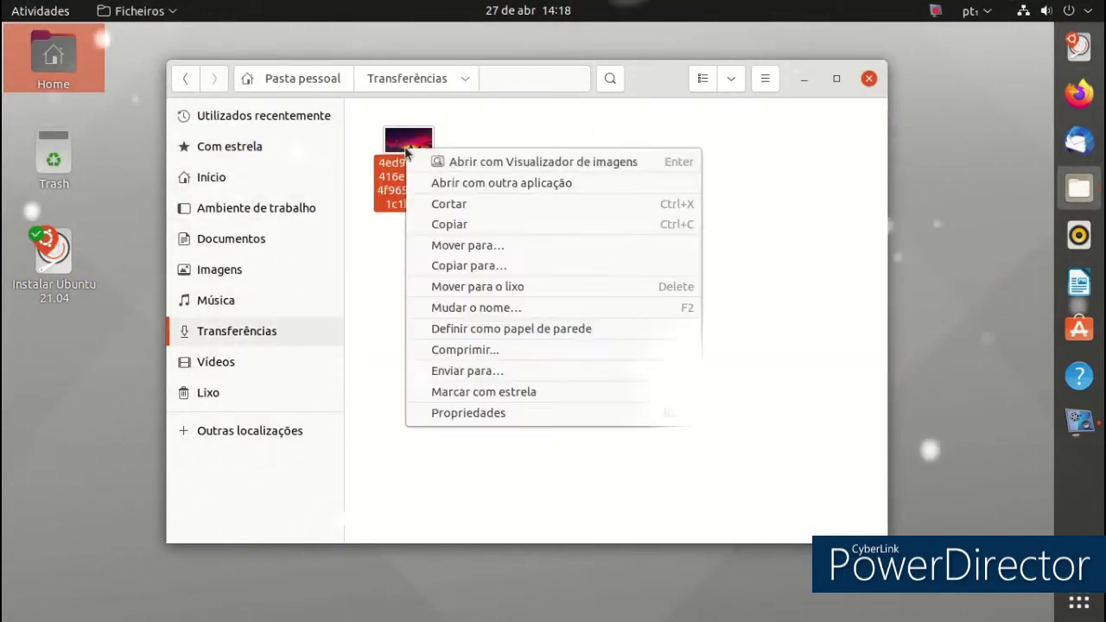
left_click(440, 323)
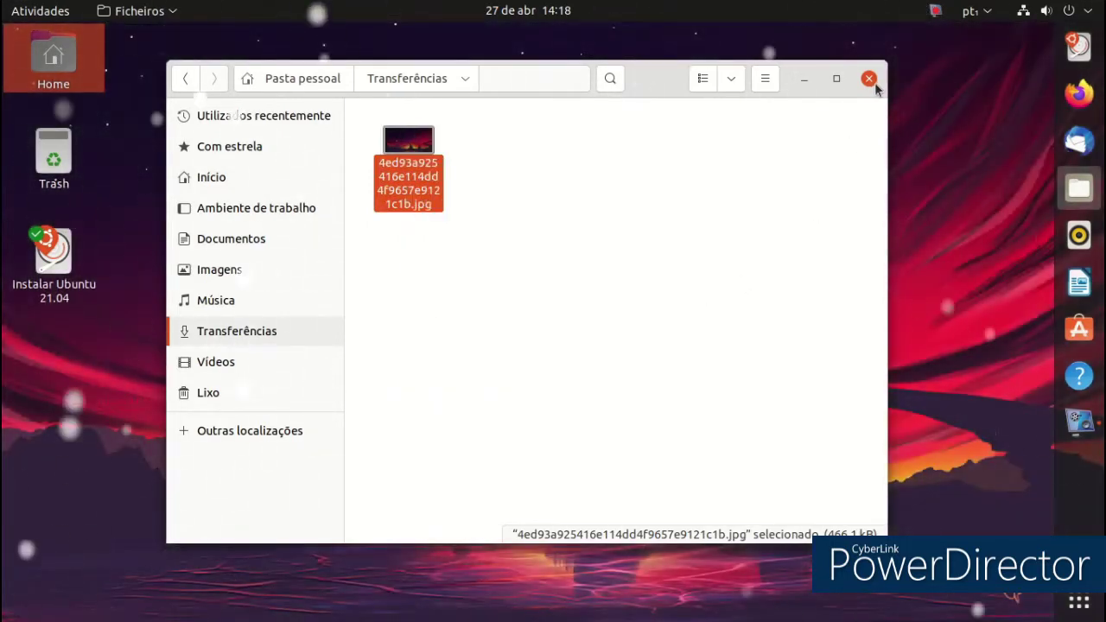
left_click(869, 79)
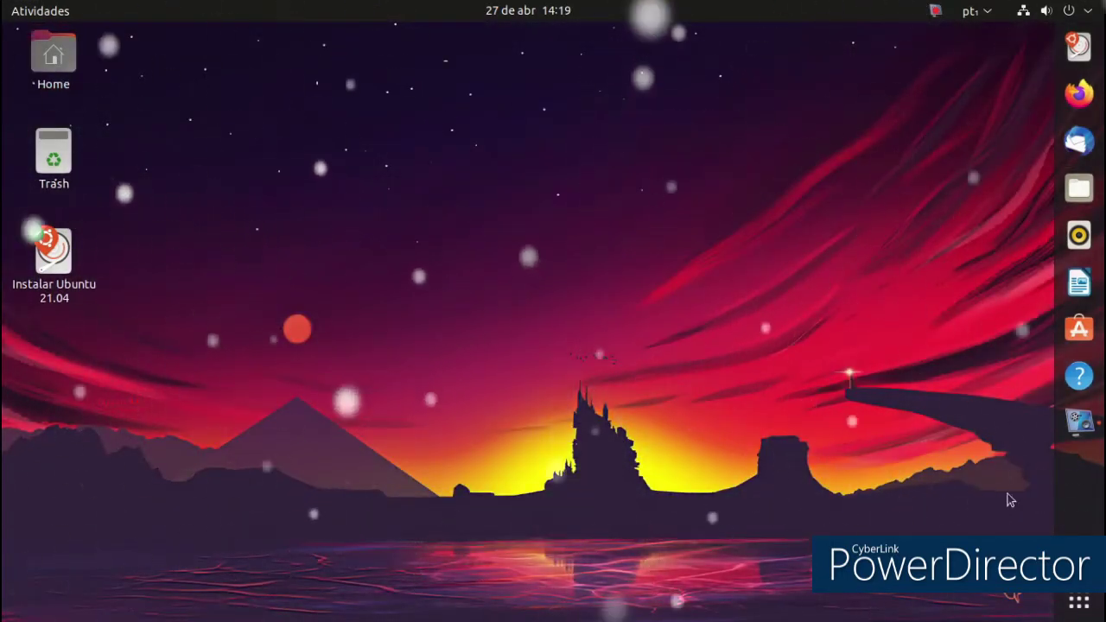
Browse the full list of installed applications and launch Remmina from it
left_click(1071, 599)
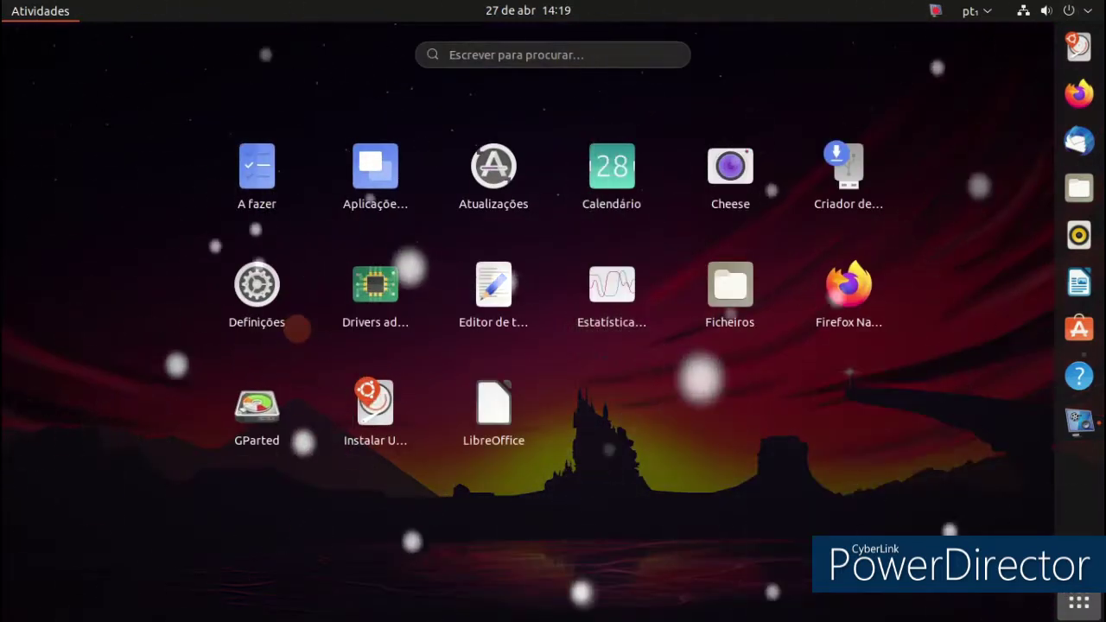
scroll(579, 376, "down", 1)
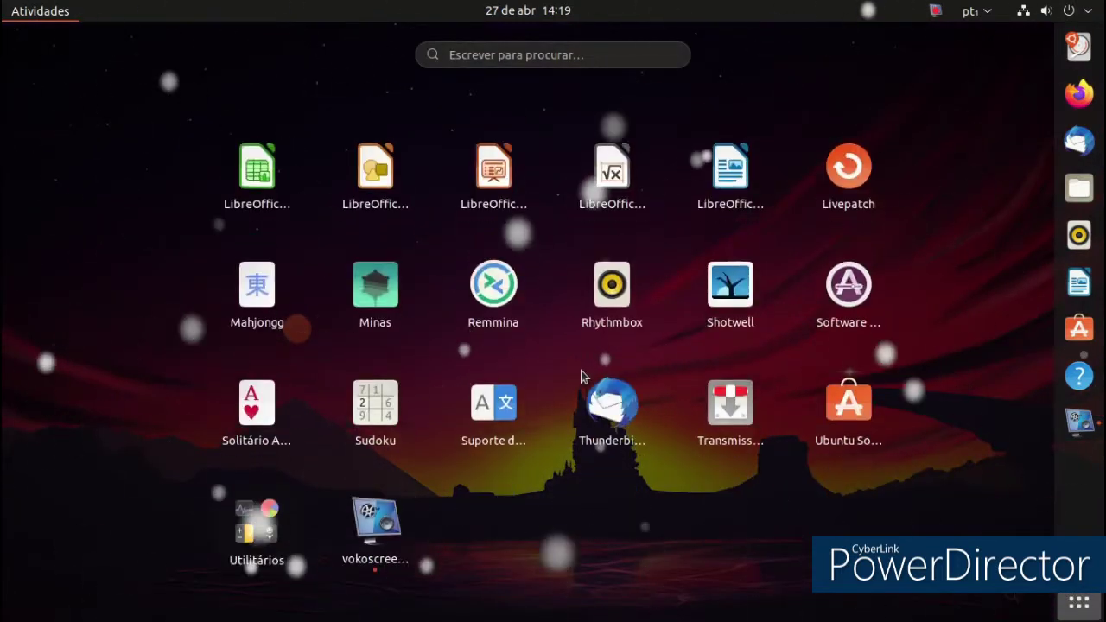
left_click(510, 318)
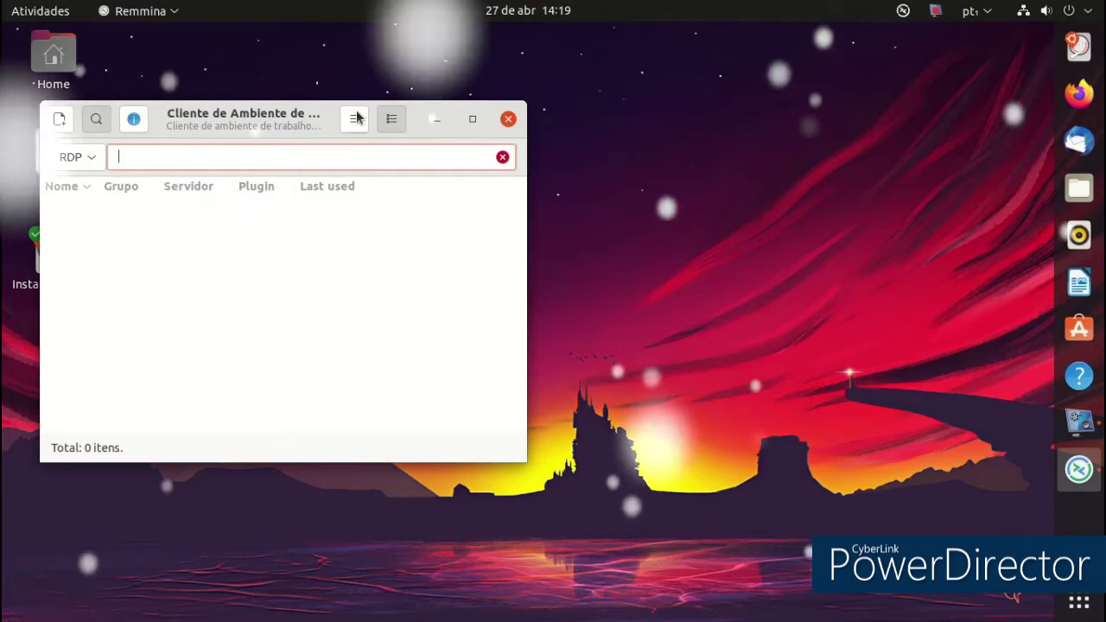
Look over Remmina's general and appearance preferences without changing anything and close Remmina
left_click(351, 120)
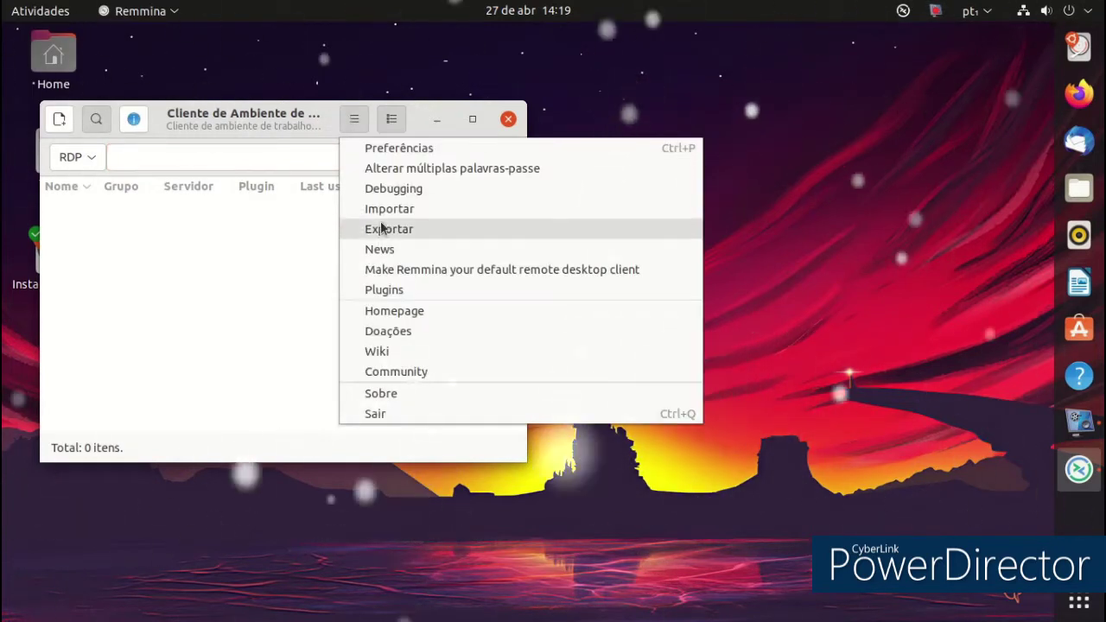
left_click(371, 154)
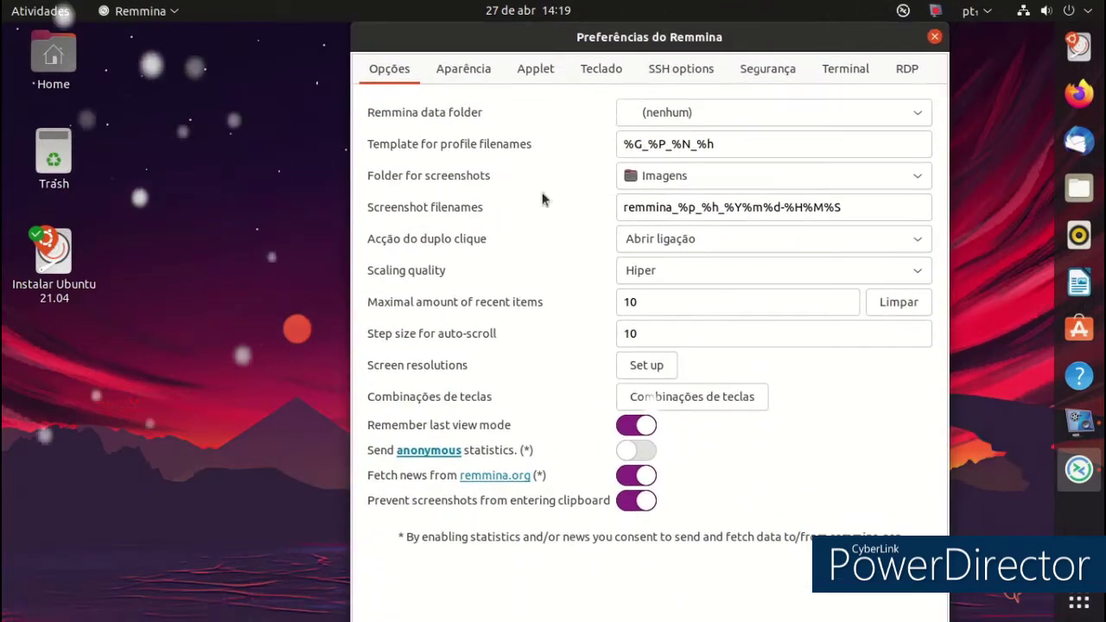
left_click(489, 75)
left_click(377, 151)
left_click(376, 173)
left_click(933, 37)
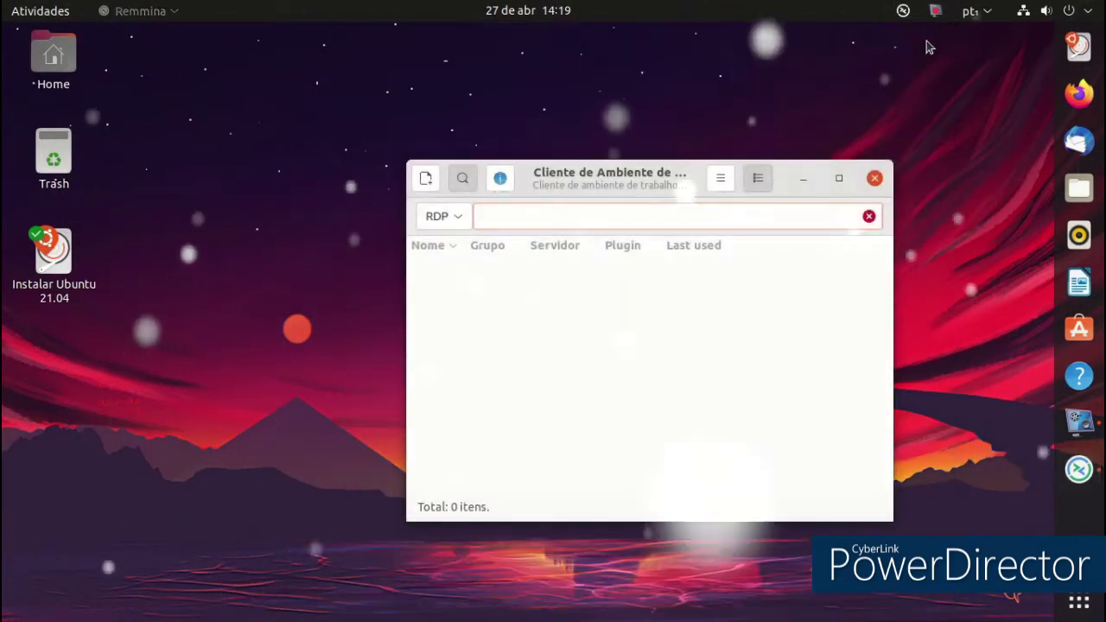
left_click(874, 179)
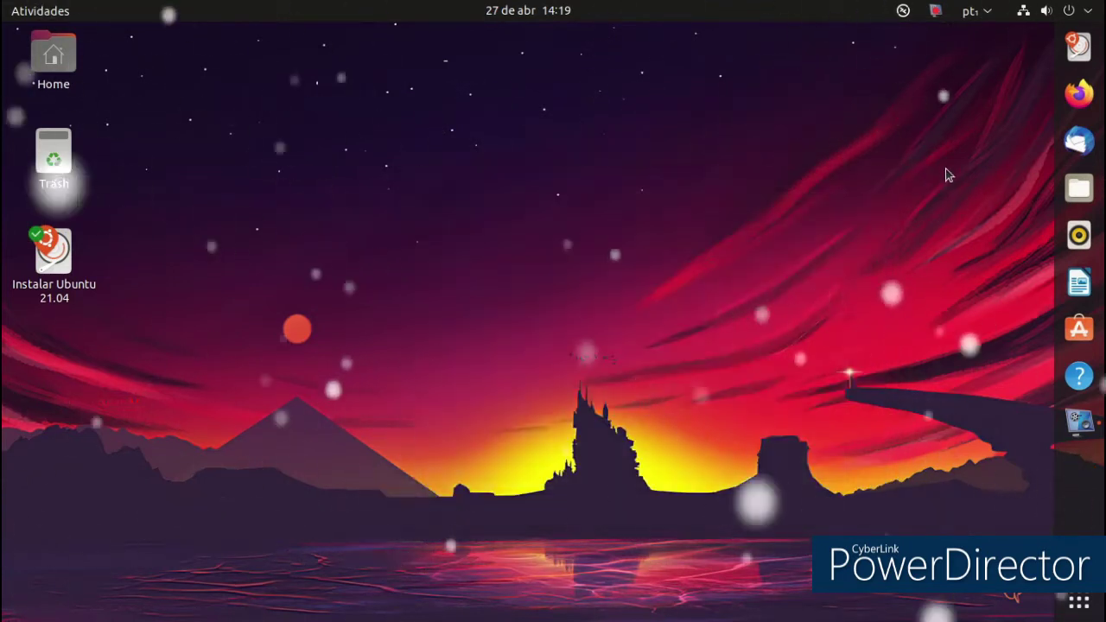
Open the Ubuntu desktop guide, look through its list of help topics and close it
left_click(1078, 377)
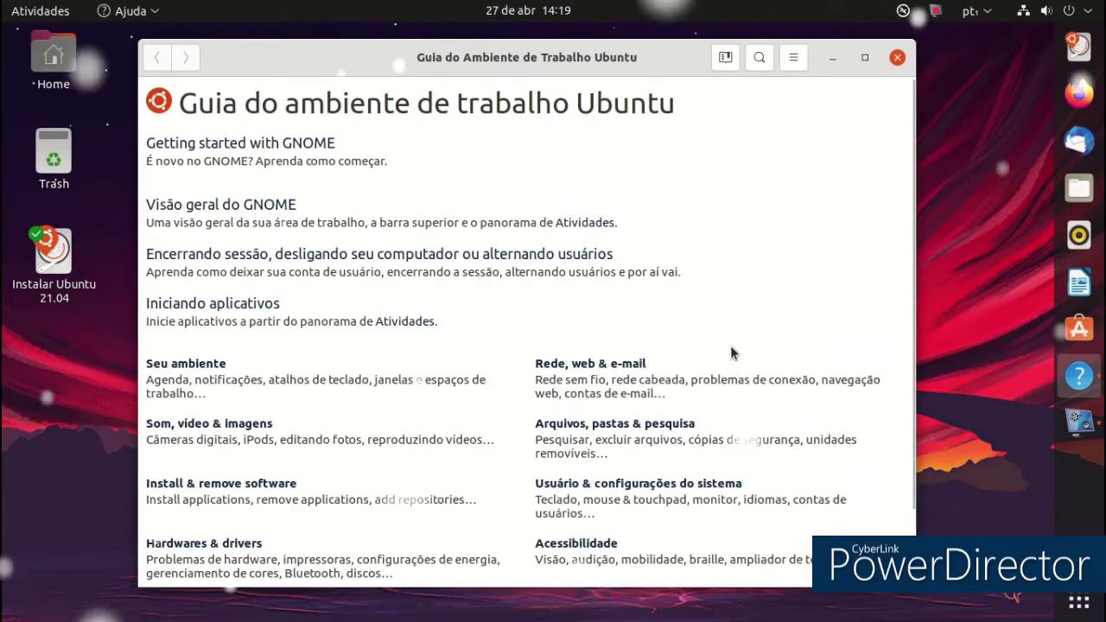
scroll(730, 346, "down", 2)
scroll(733, 351, "down", 1)
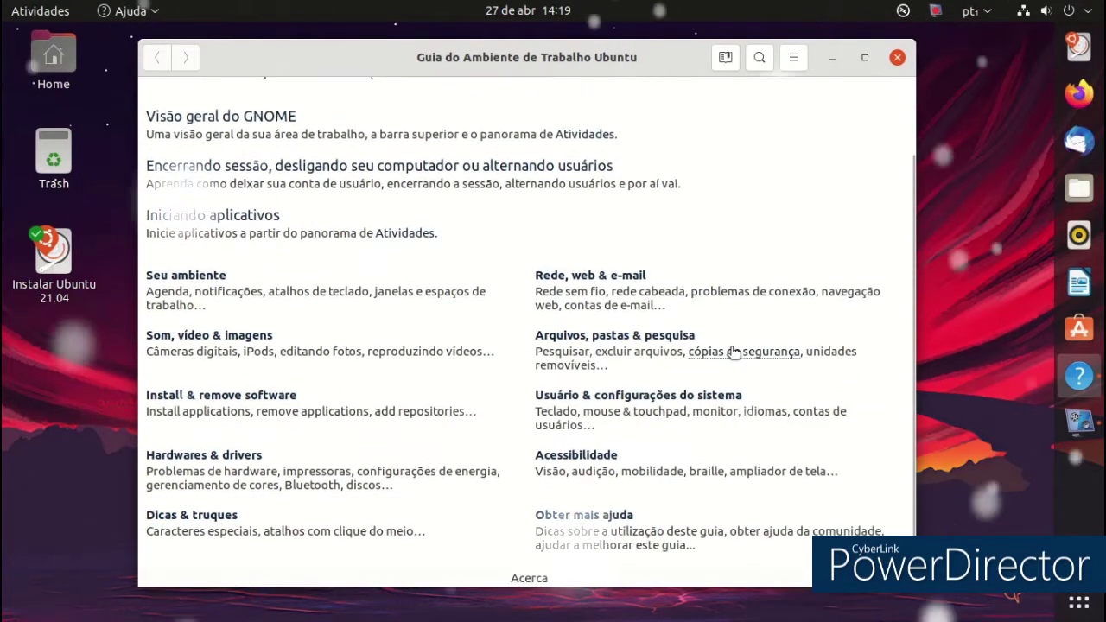
left_click(896, 58)
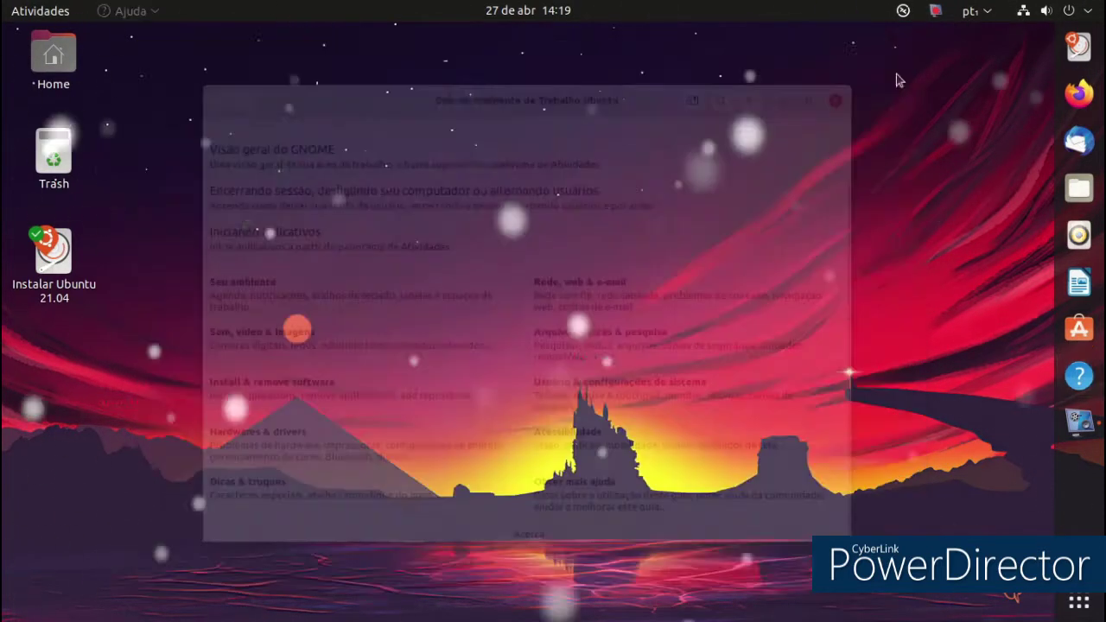
Open the desktop icon settings again to review the options and close them
right_click(469, 191)
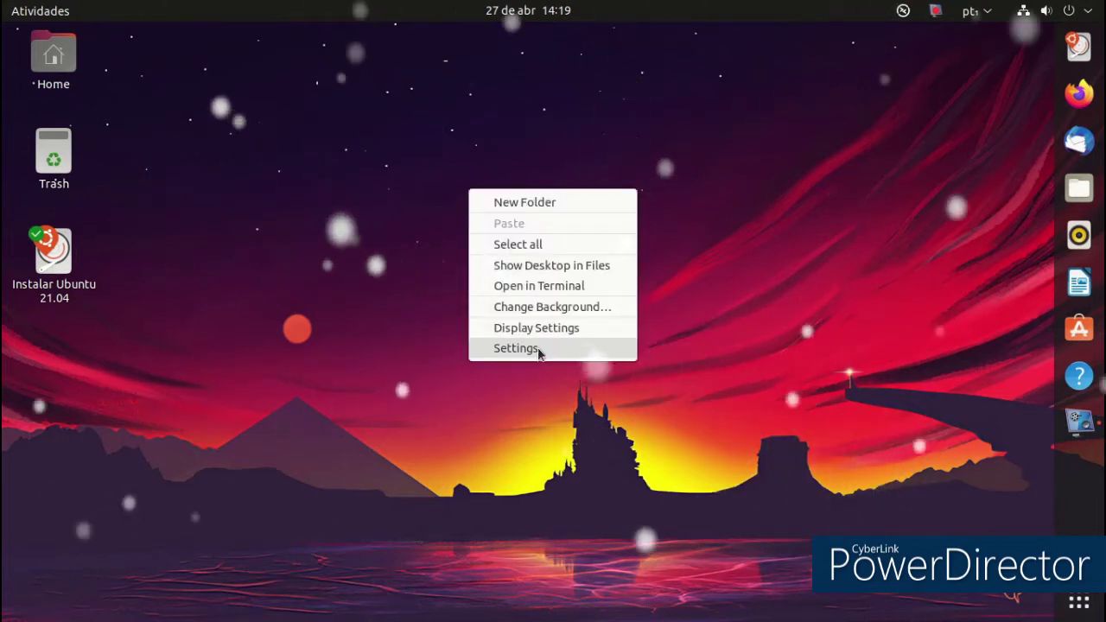
left_click(534, 350)
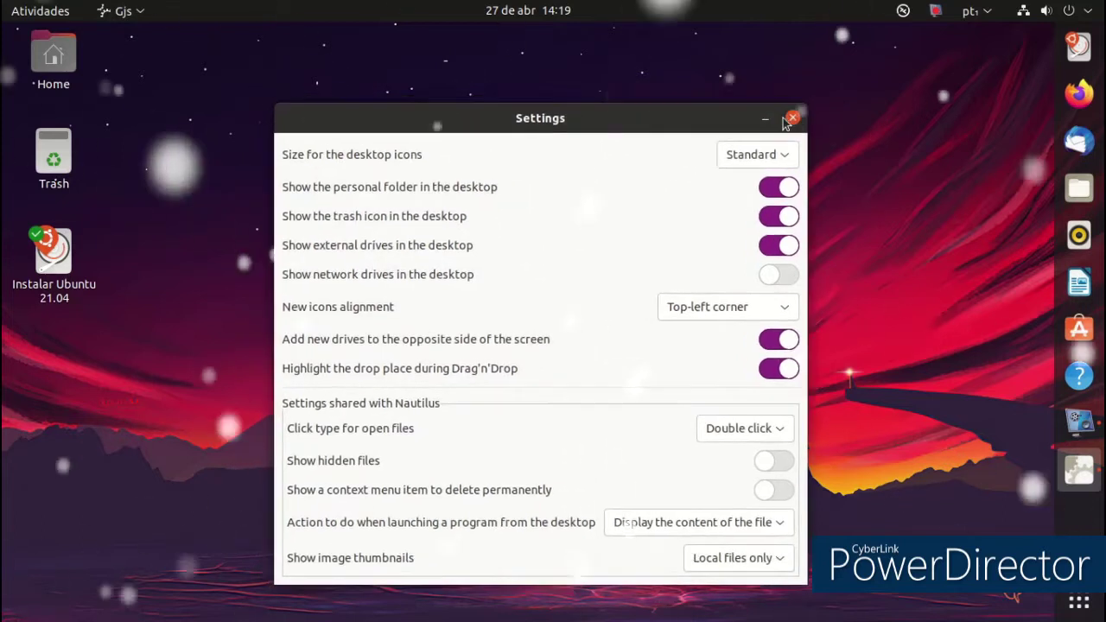
left_click(779, 110)
Open the background settings from the desktop, review the Fundo do ecrã, Aparência and Notificações pages, and close Definições
right_click(538, 113)
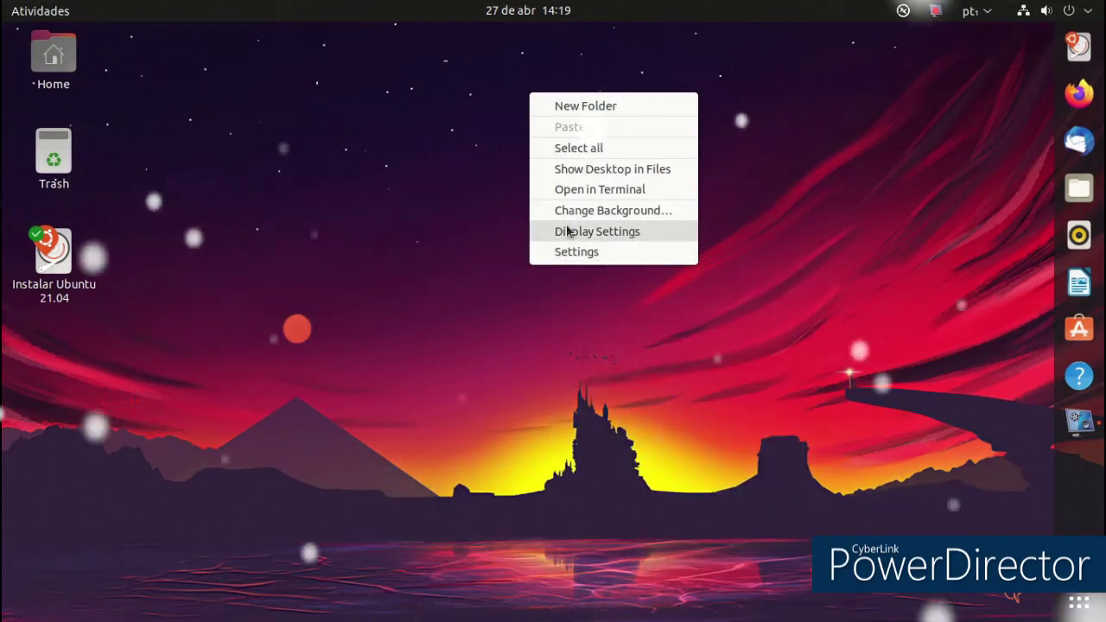
left_click(528, 210)
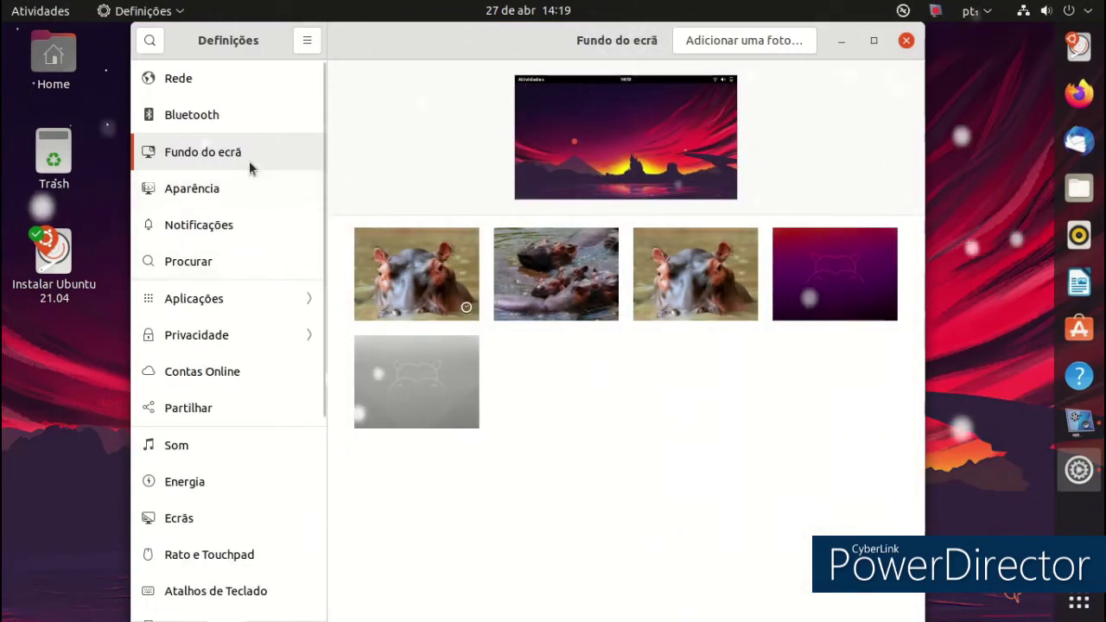
left_click(238, 192)
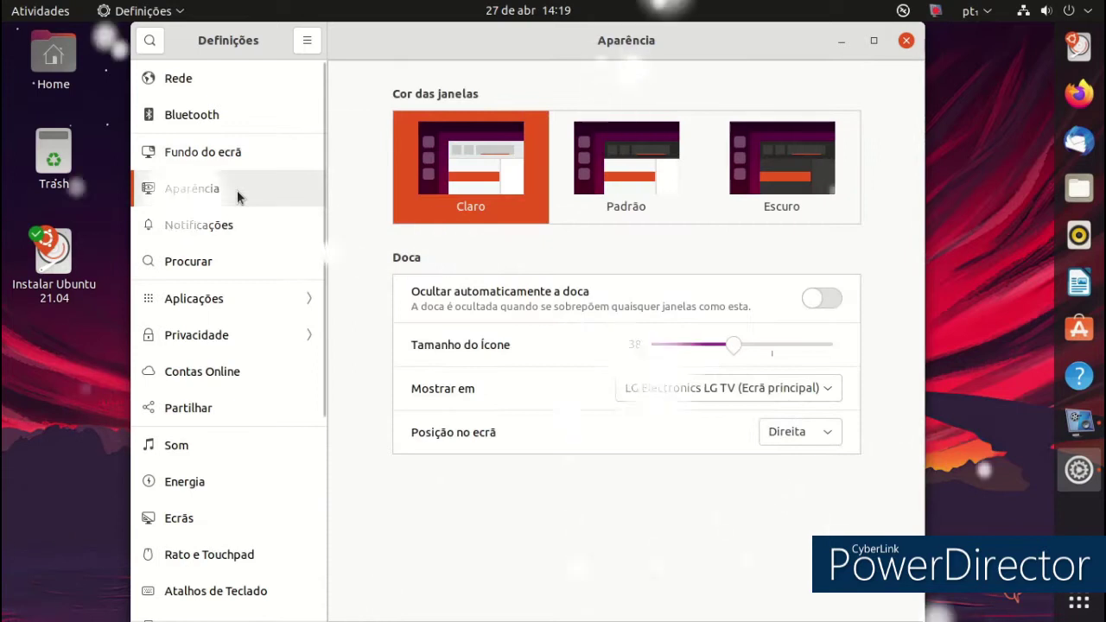
left_click(285, 230)
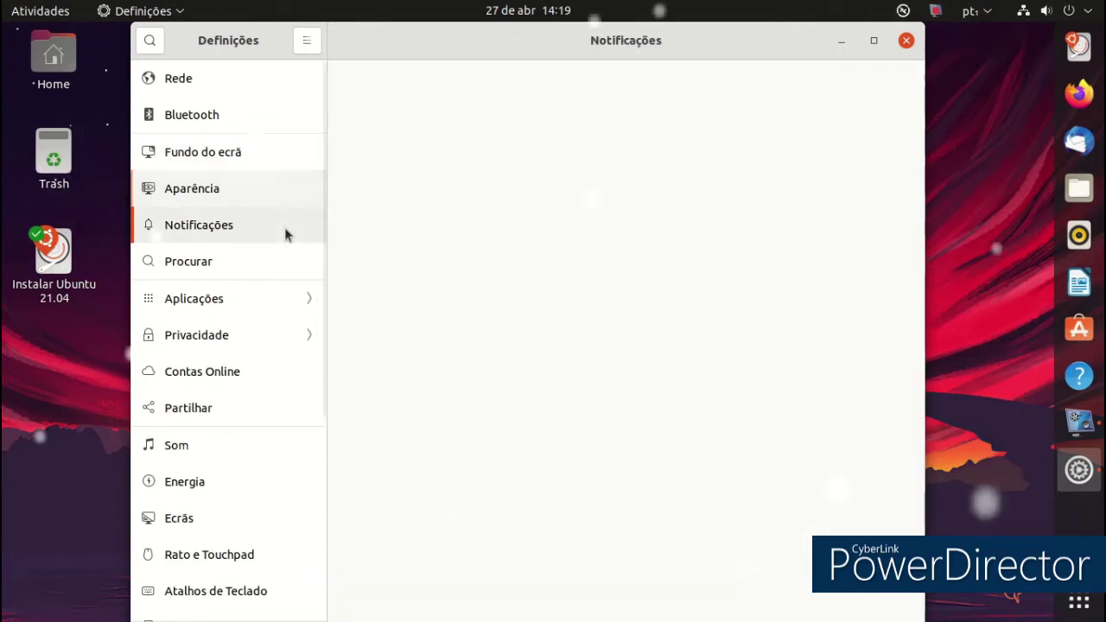
left_click(272, 202)
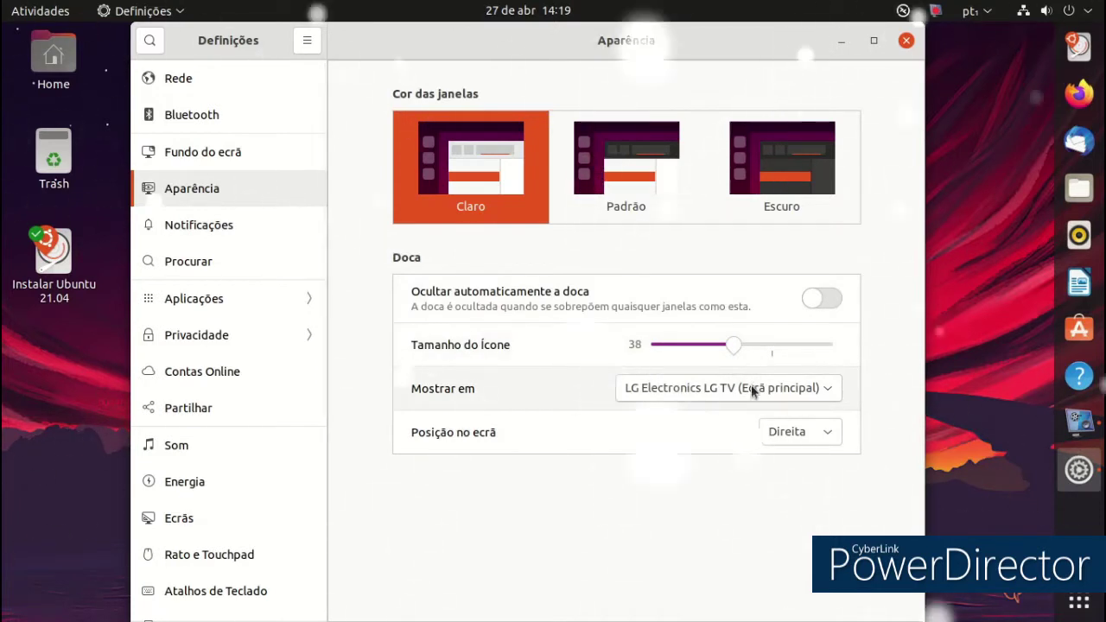
left_click(279, 148)
left_click(237, 188)
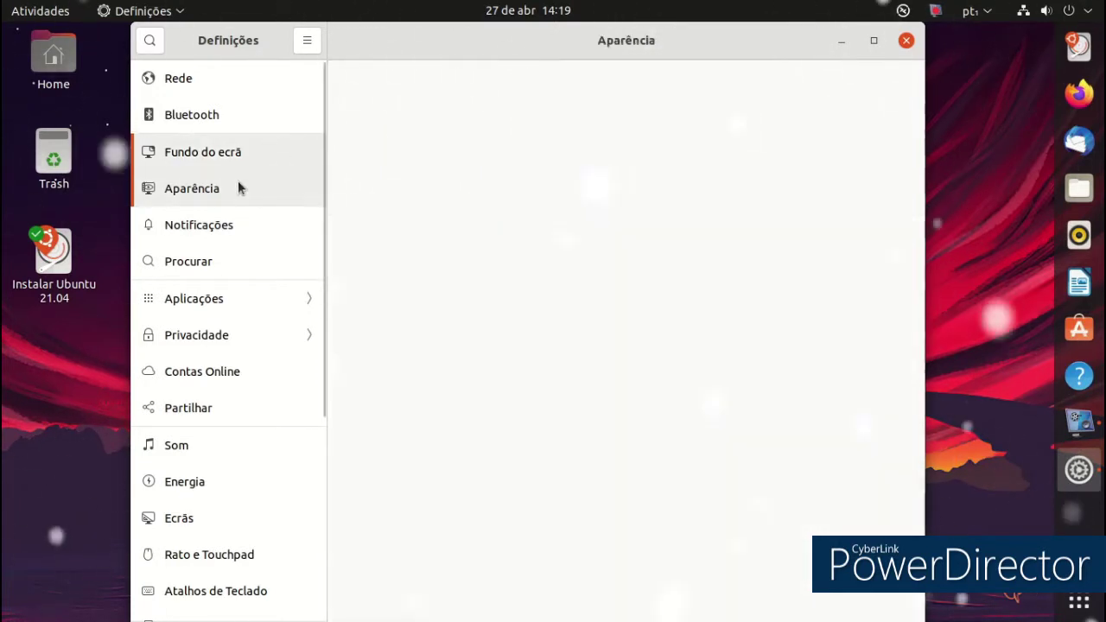
left_click(227, 215)
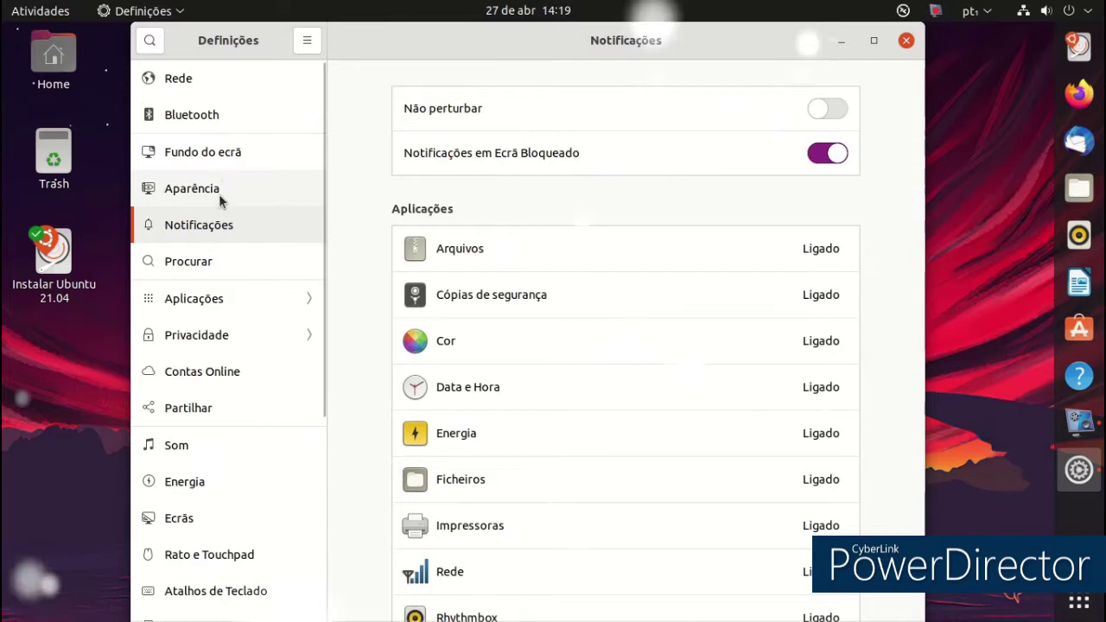
left_click(222, 191)
left_click(220, 225)
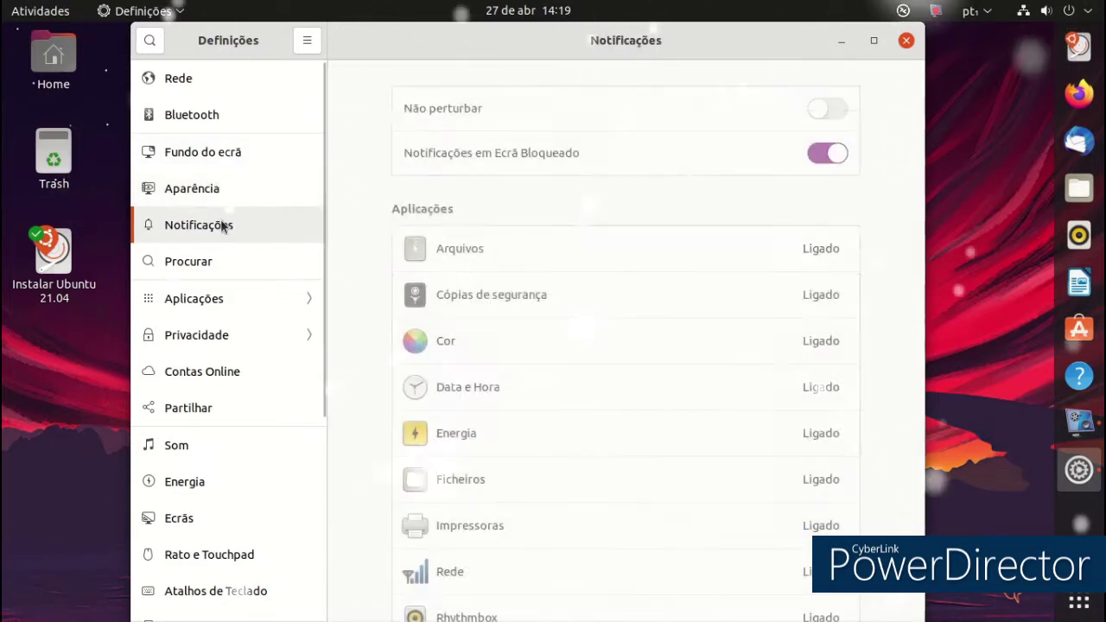
left_click(905, 40)
Move the Files shortcut to the first place in the dock, above the Ubuntu installer
left_click_drag(1079, 186, 1079, 47)
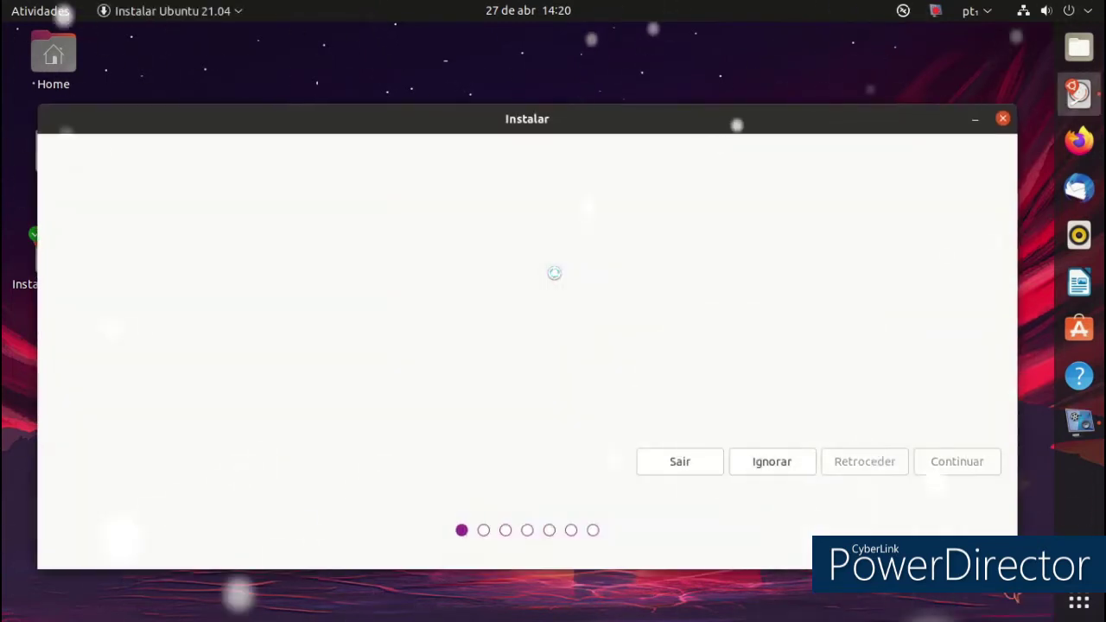
Look through the Ubuntu 21.04 installer's language list on the welcome page and continue with Português
left_click_drag(548, 110, 558, 46)
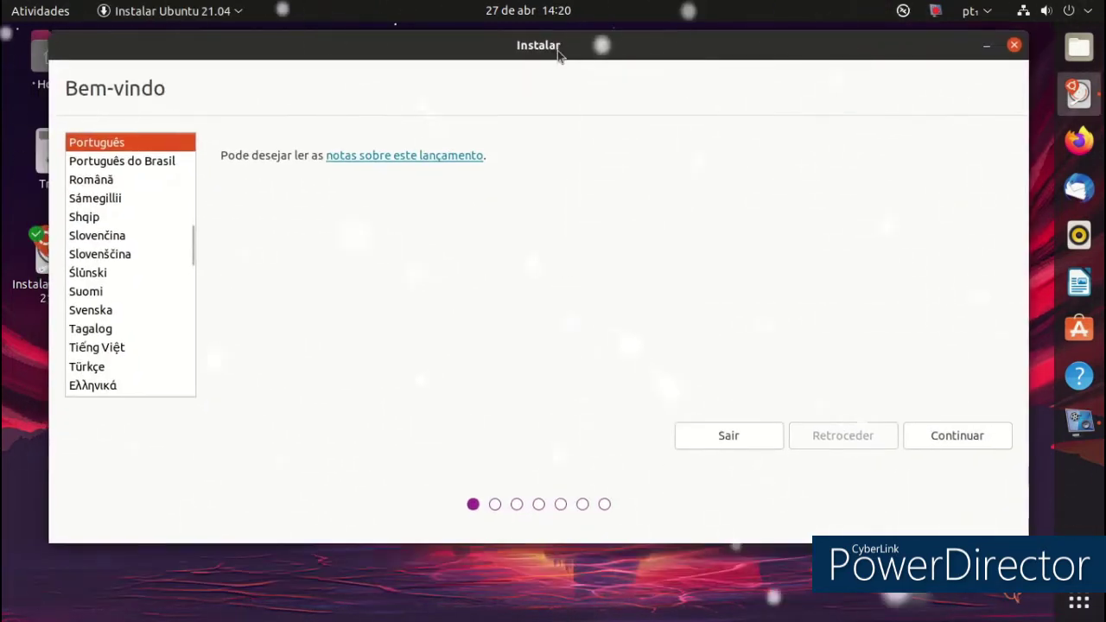
scroll(116, 272, "down", 3)
scroll(117, 272, "down", 10)
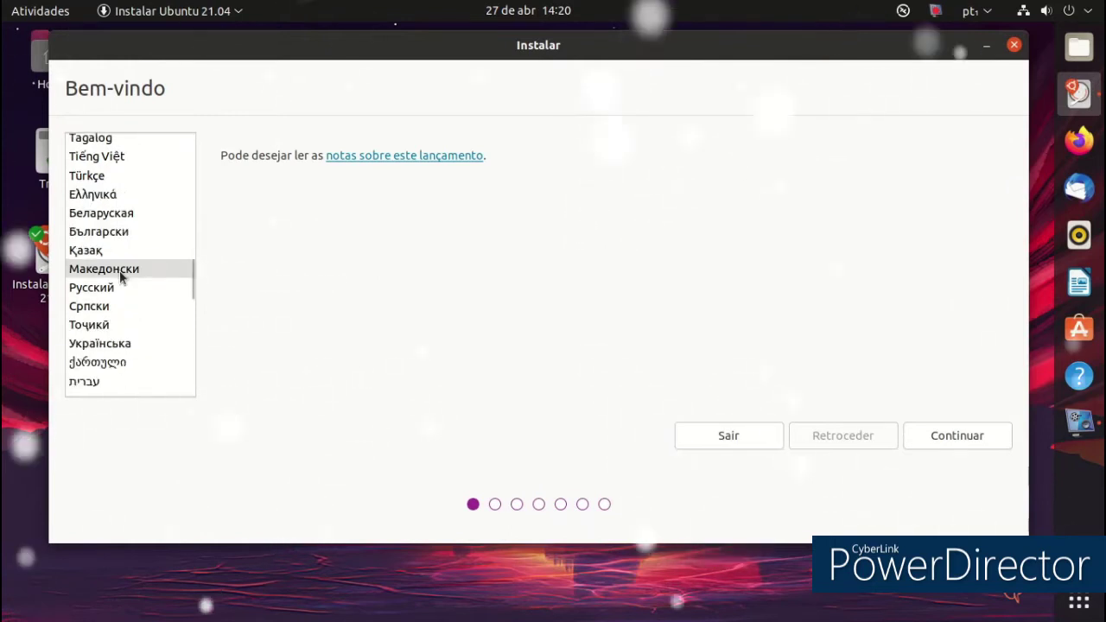
scroll(131, 277, "down", 5)
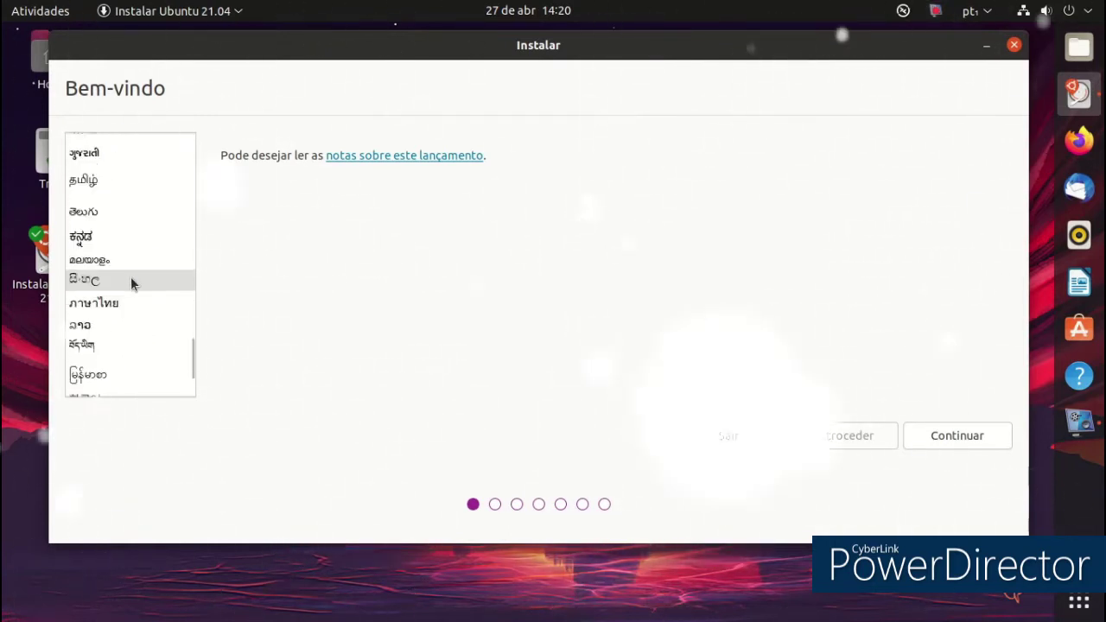
scroll(133, 277, "up", 7)
scroll(149, 292, "up", 10)
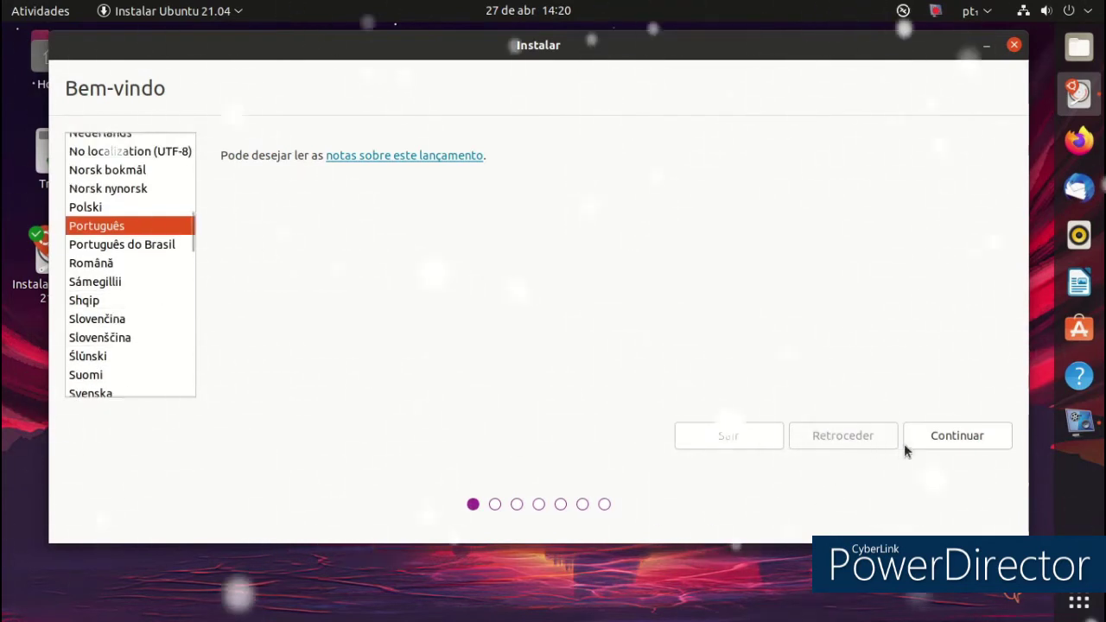
left_click(930, 438)
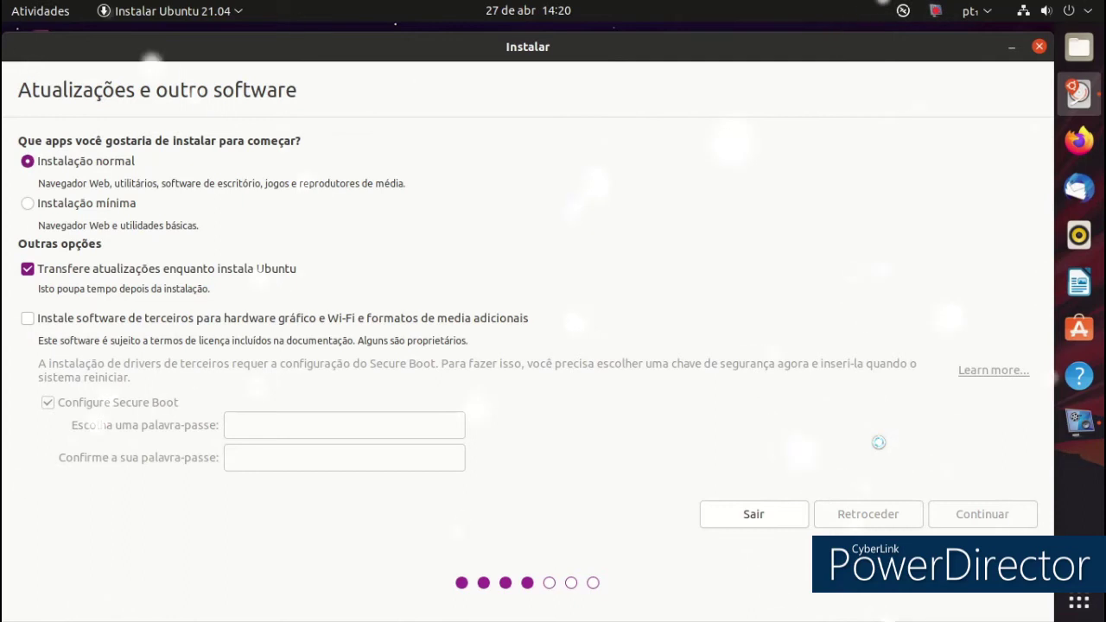
Quit the Ubuntu installer from the Tipo de instalação page and agree to cancel the installation
left_click(1077, 417)
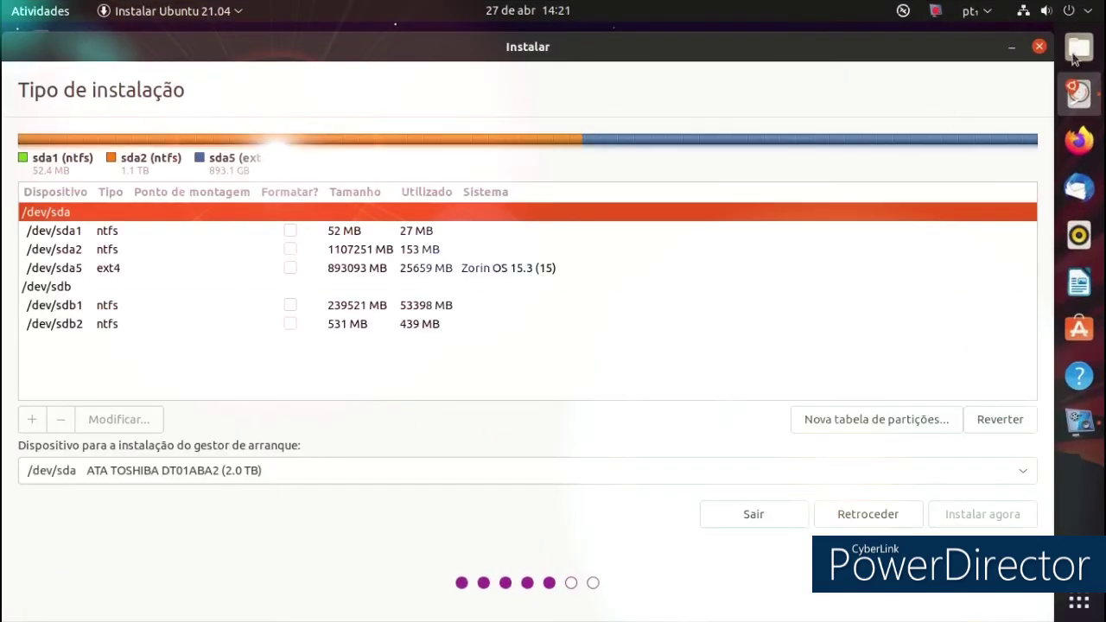
left_click(1039, 48)
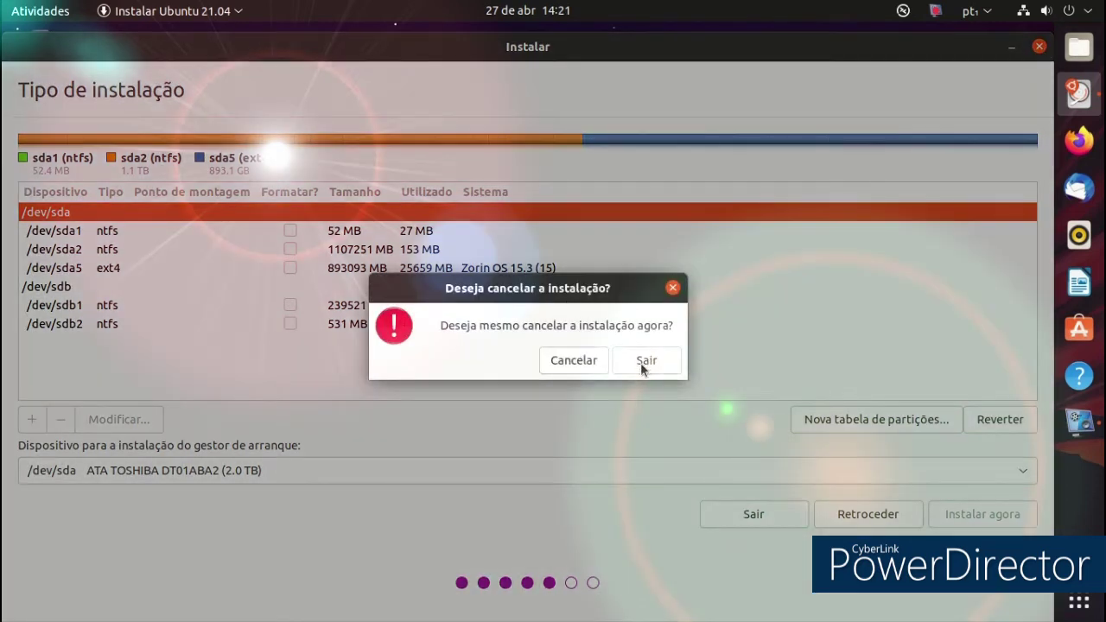
left_click(642, 361)
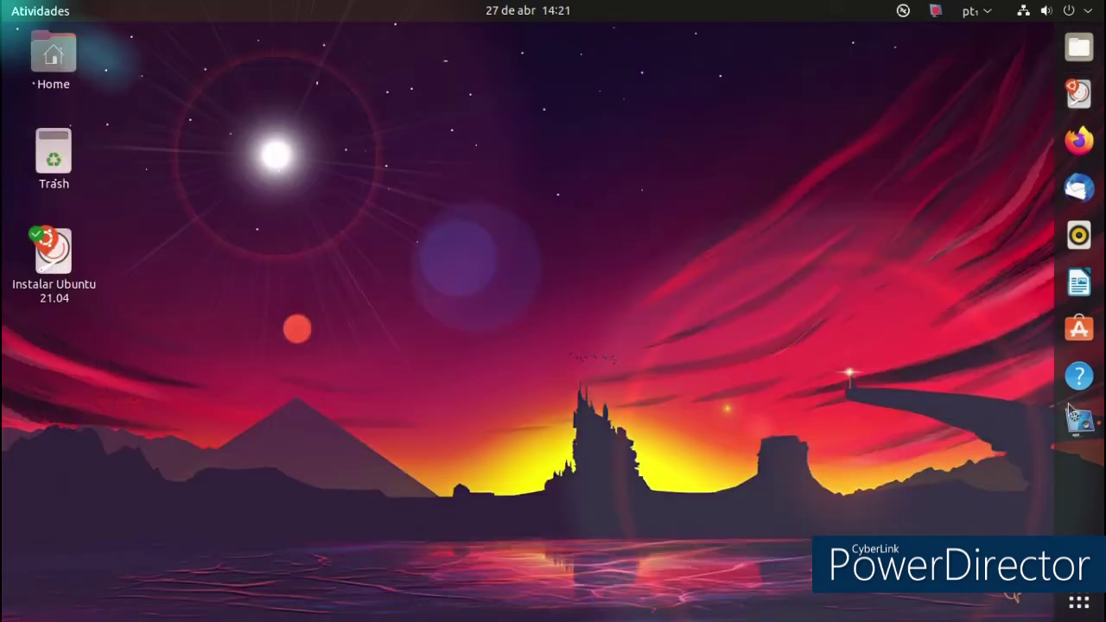
Find LibreOffice Math among the installed applications, launch it, and dismiss the tip of the day and the release-notes notice
left_click(1067, 607)
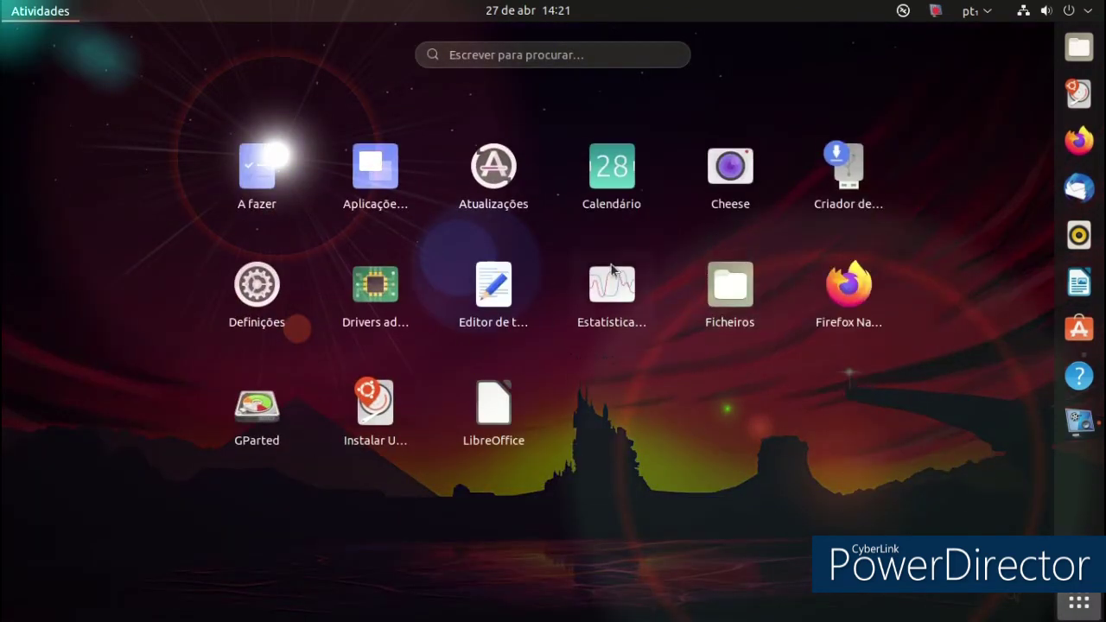
scroll(611, 271, "down", 1)
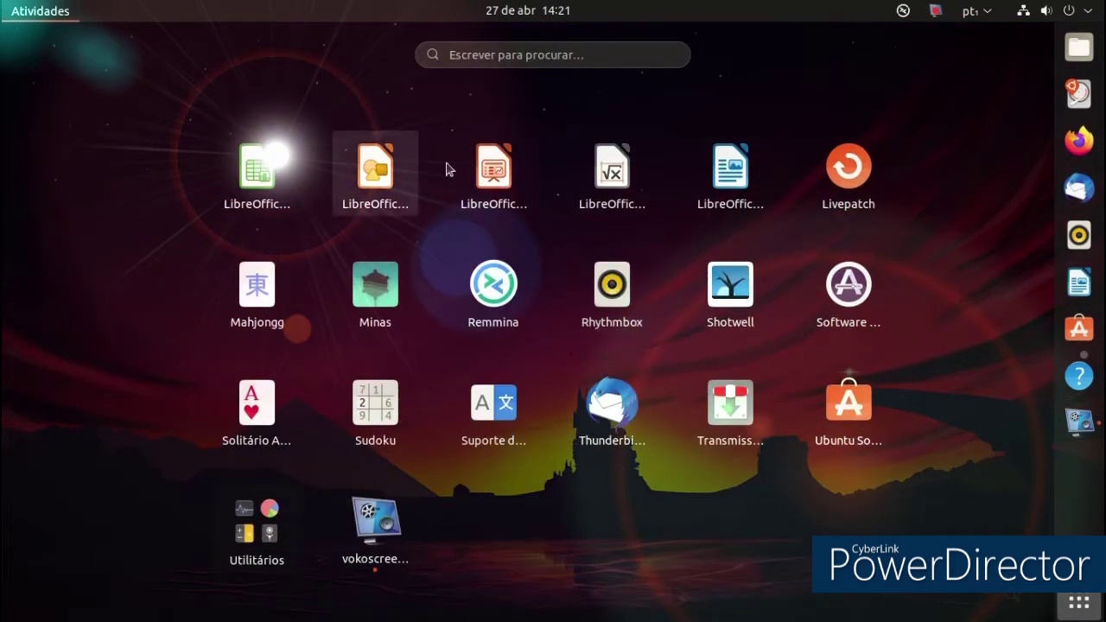
left_click(613, 177)
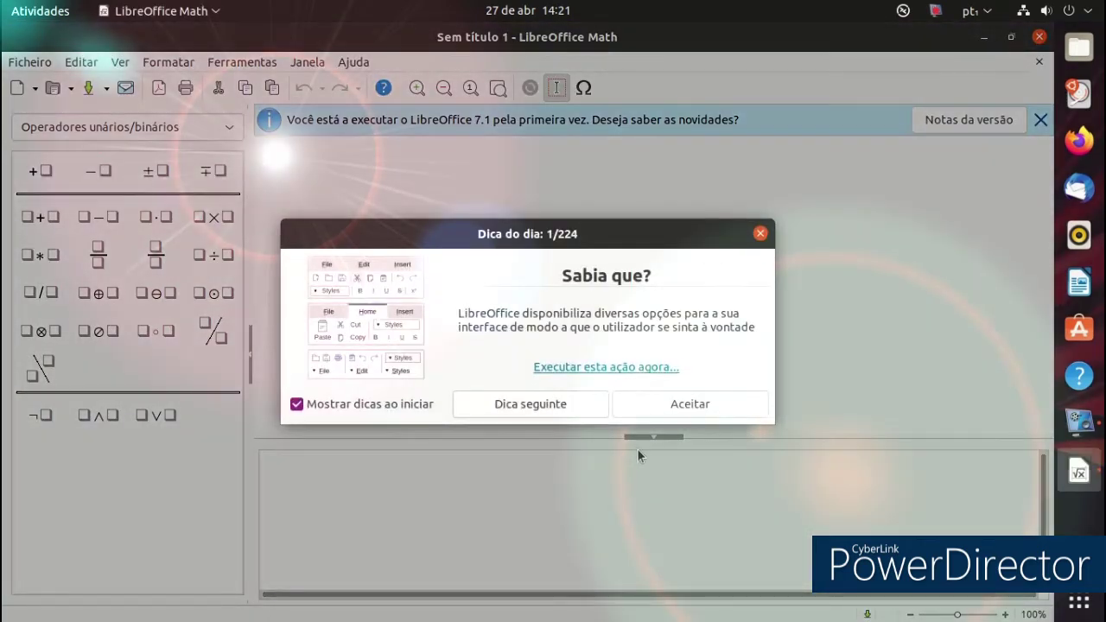
left_click(650, 402)
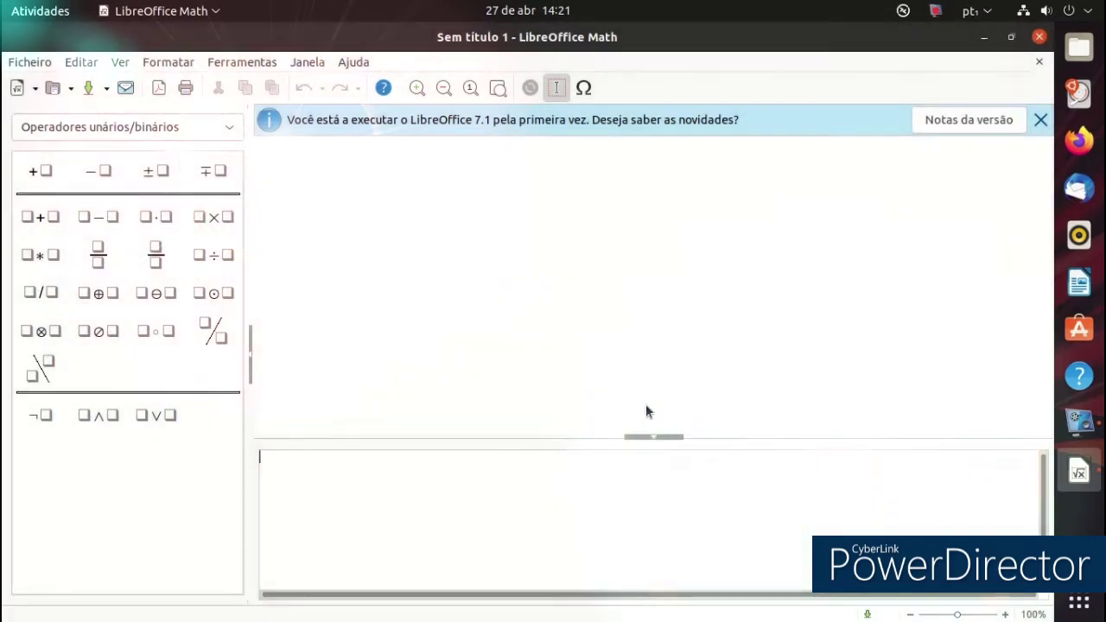
left_click(1039, 120)
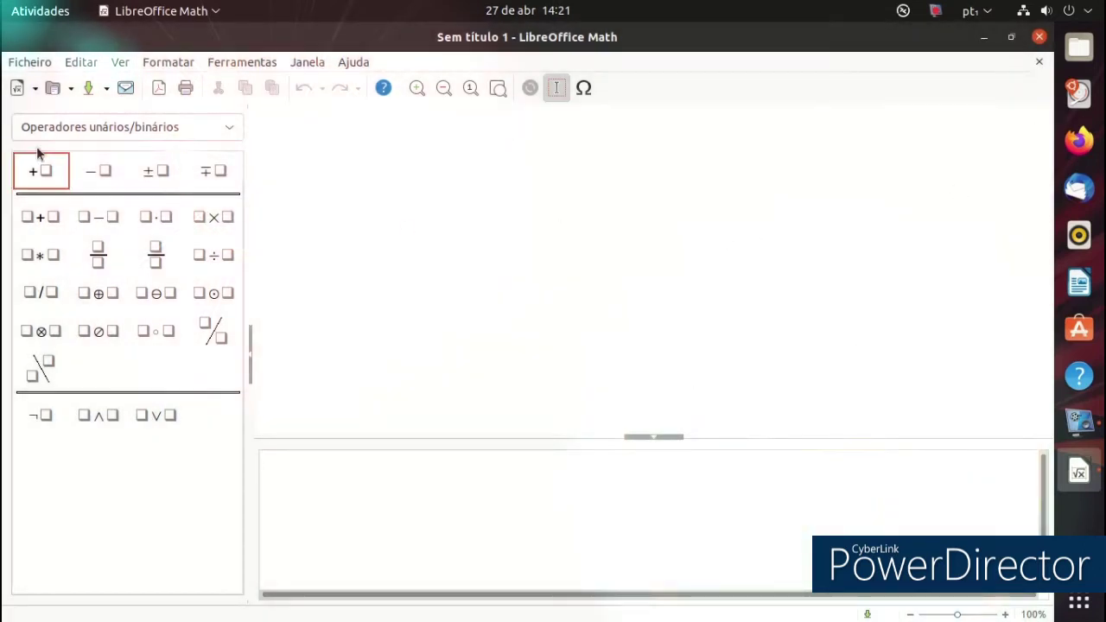
Create a new LibreOffice drawing (Desenho) from the empty formula window
left_click(34, 64)
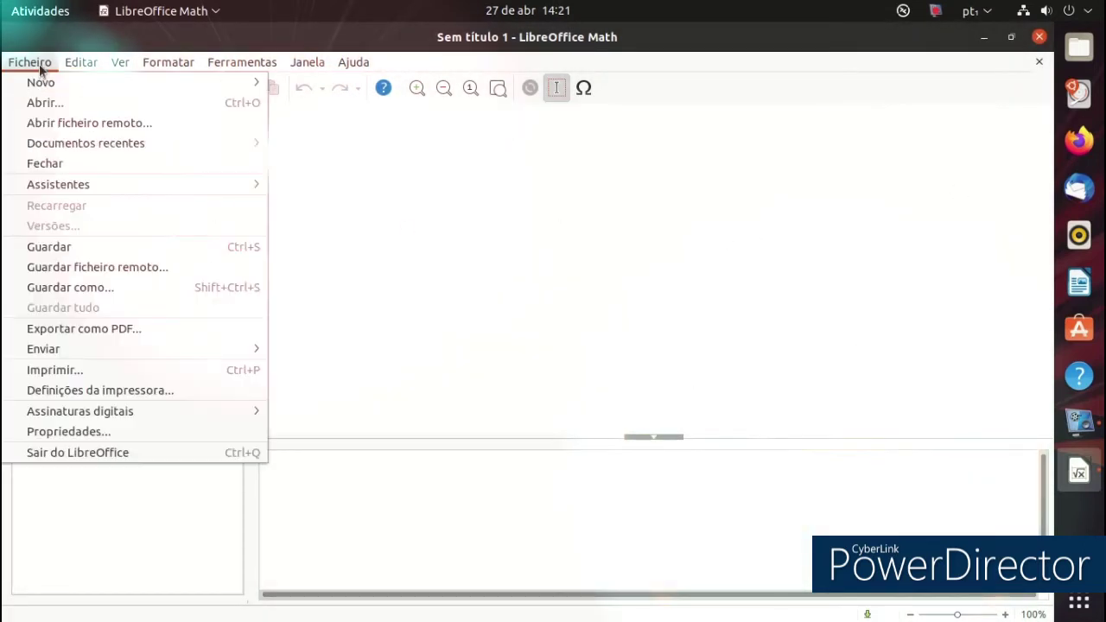
mouse_move(44, 84)
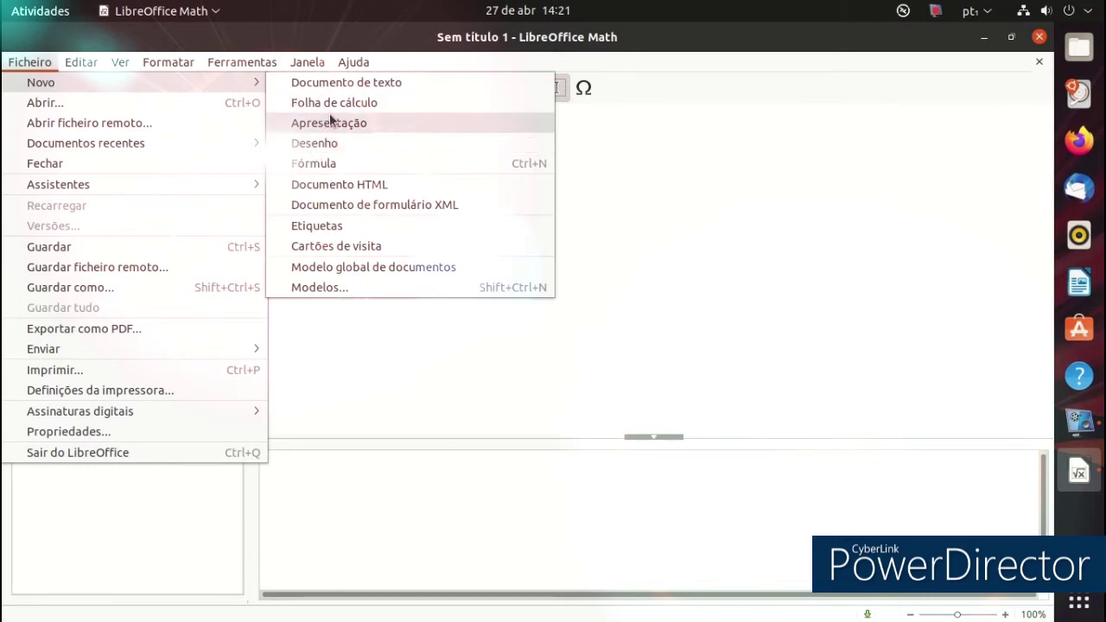
left_click(335, 144)
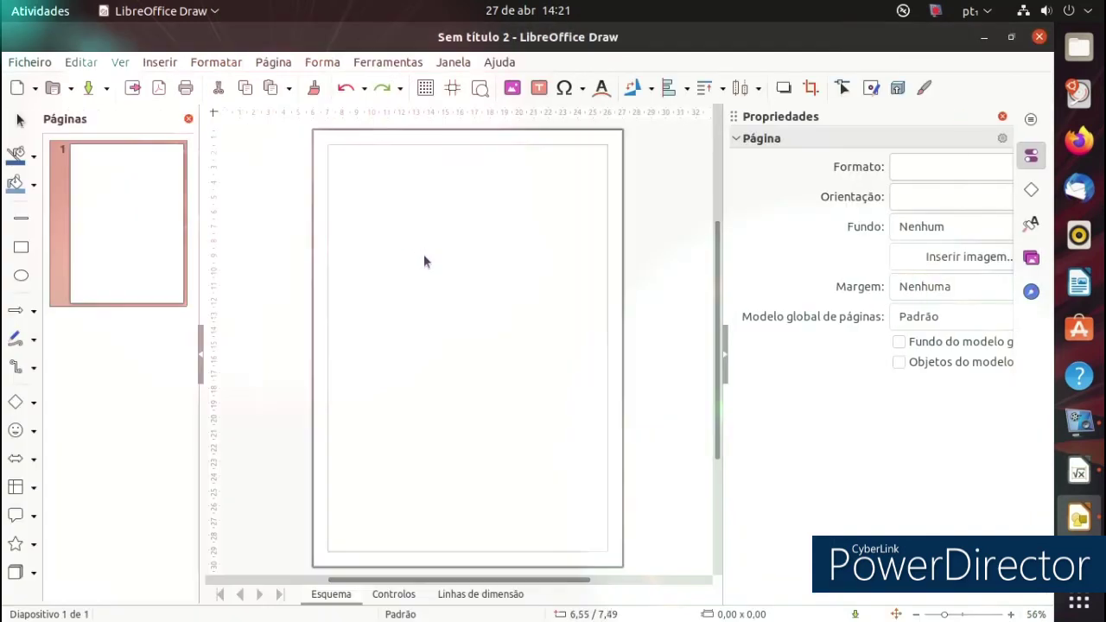
Sketch a freehand face profile down the page, enlarge it to about 16 × 24 cm, and add an ellipse about 3 × 3.25 cm beside it
left_click_drag(439, 246, 272, 272)
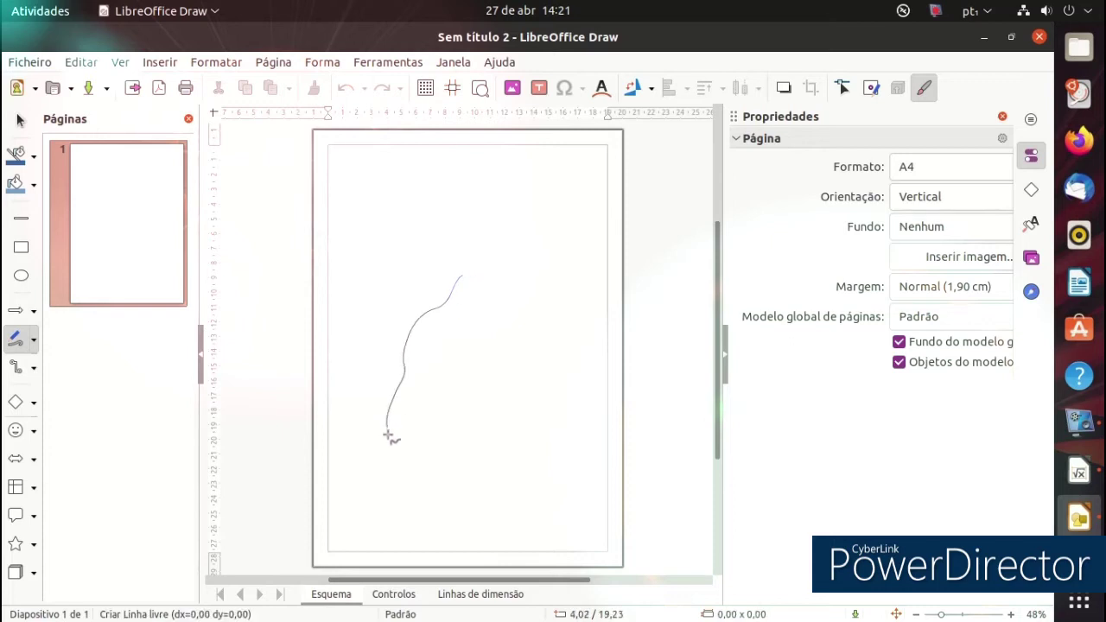
left_click_drag(424, 464, 451, 276)
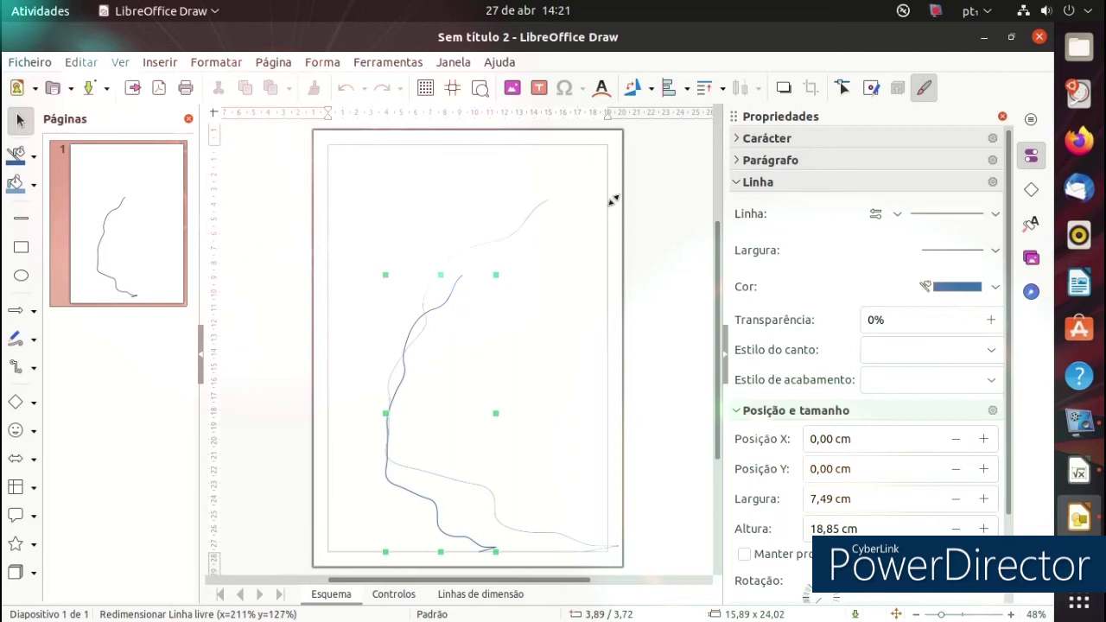
left_click(264, 380)
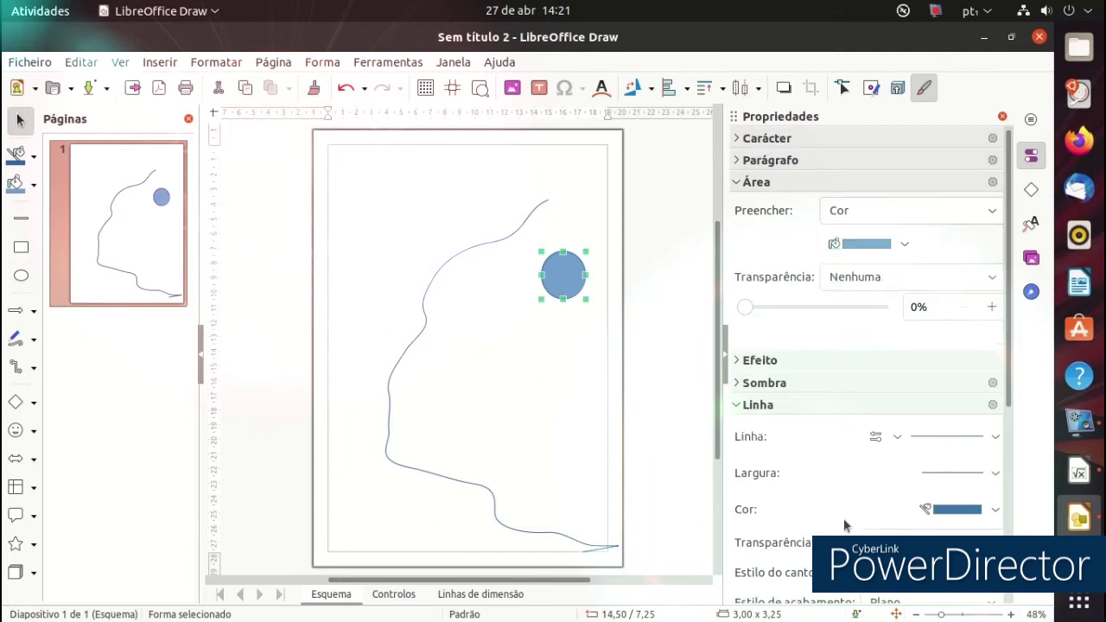
Give the ellipse a pink outline and a green fill
left_click(952, 509)
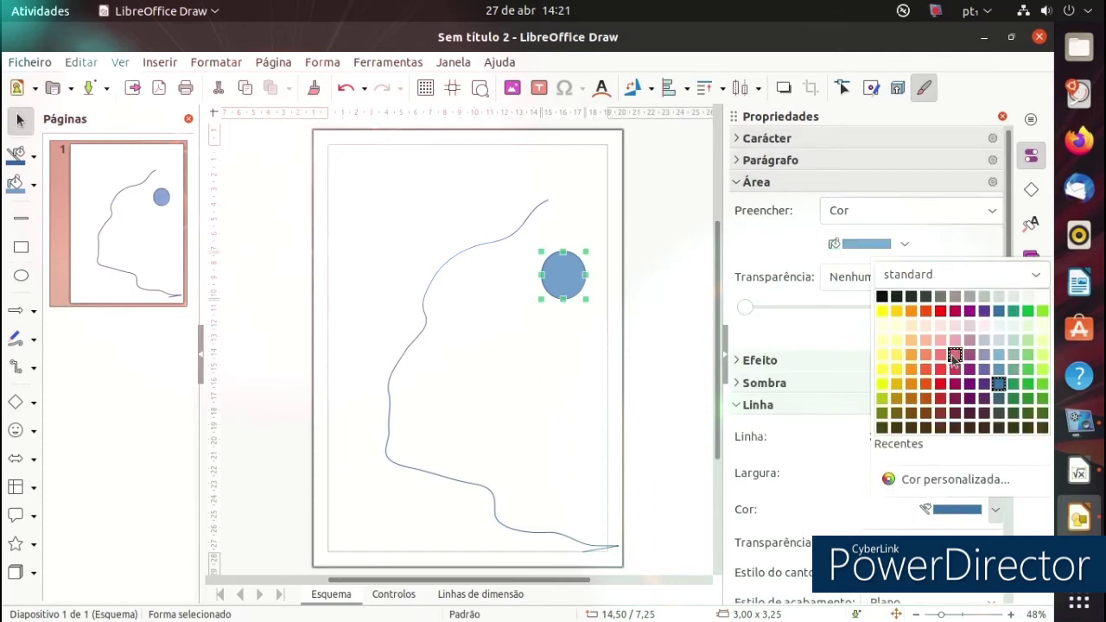
left_click(954, 355)
left_click(866, 246)
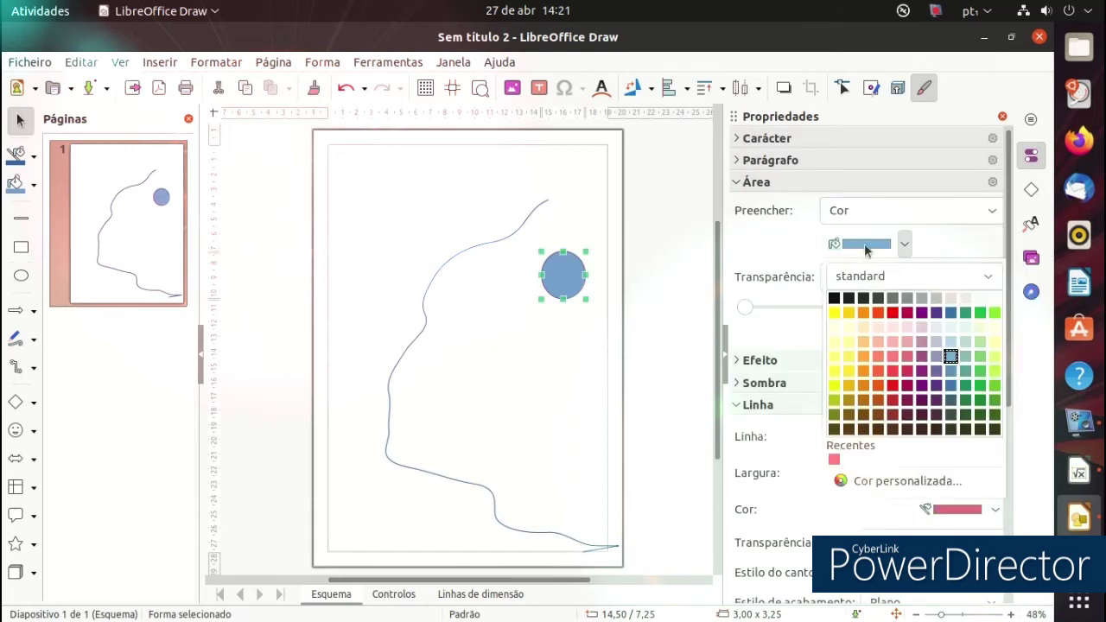
left_click(979, 371)
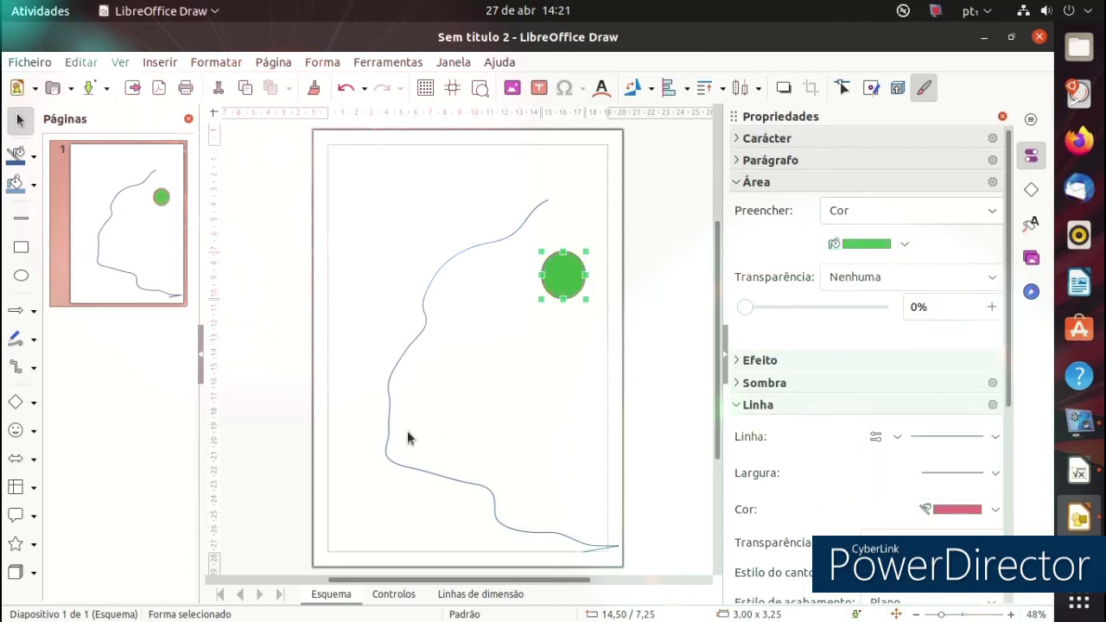
left_click(367, 345)
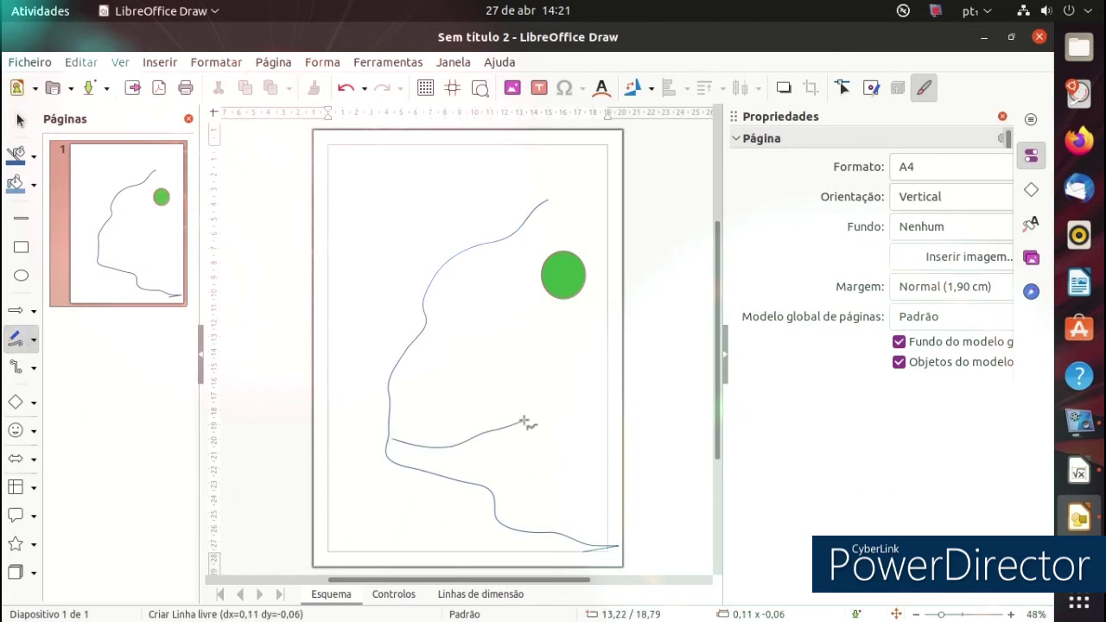
Add a freehand mouth line inside the face profile and a curved line joining the forehead to the nose
left_click_drag(522, 421, 523, 421)
left_click(357, 364)
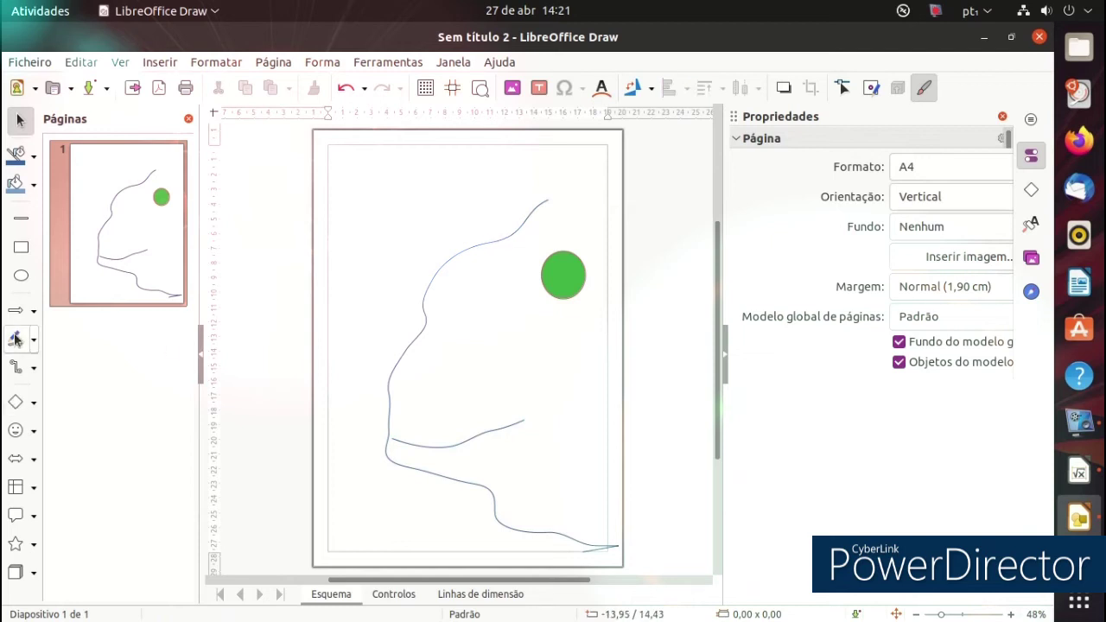
left_click_drag(472, 251, 437, 336)
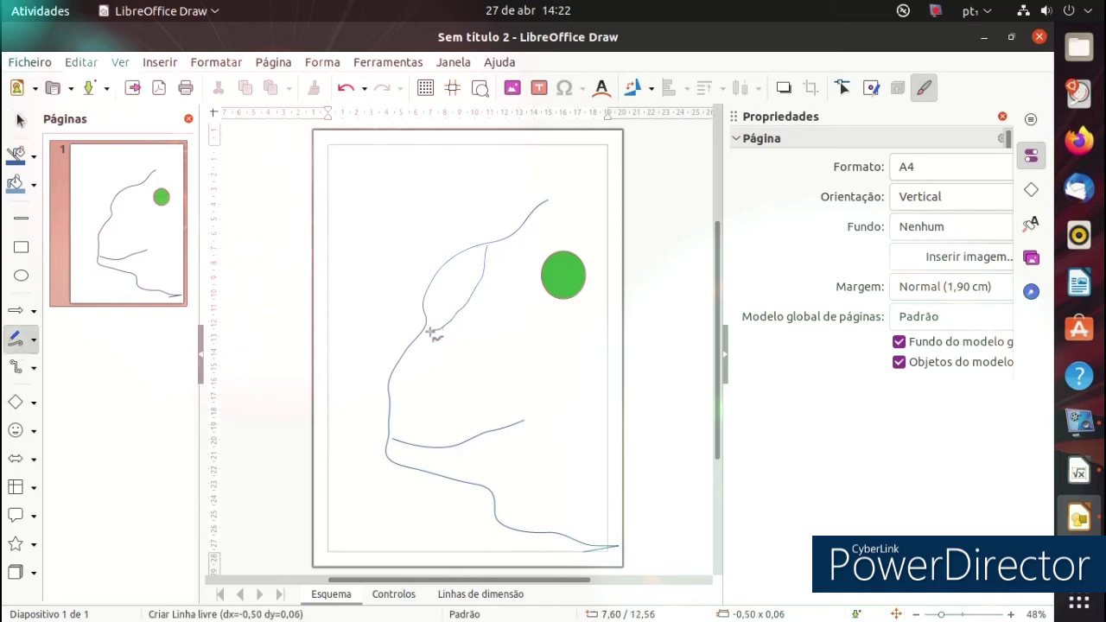
left_click_drag(421, 332, 421, 333)
Sketch a freehand hat outline about 12.6 × 6 cm above the face and colour its line grey
left_click(385, 211)
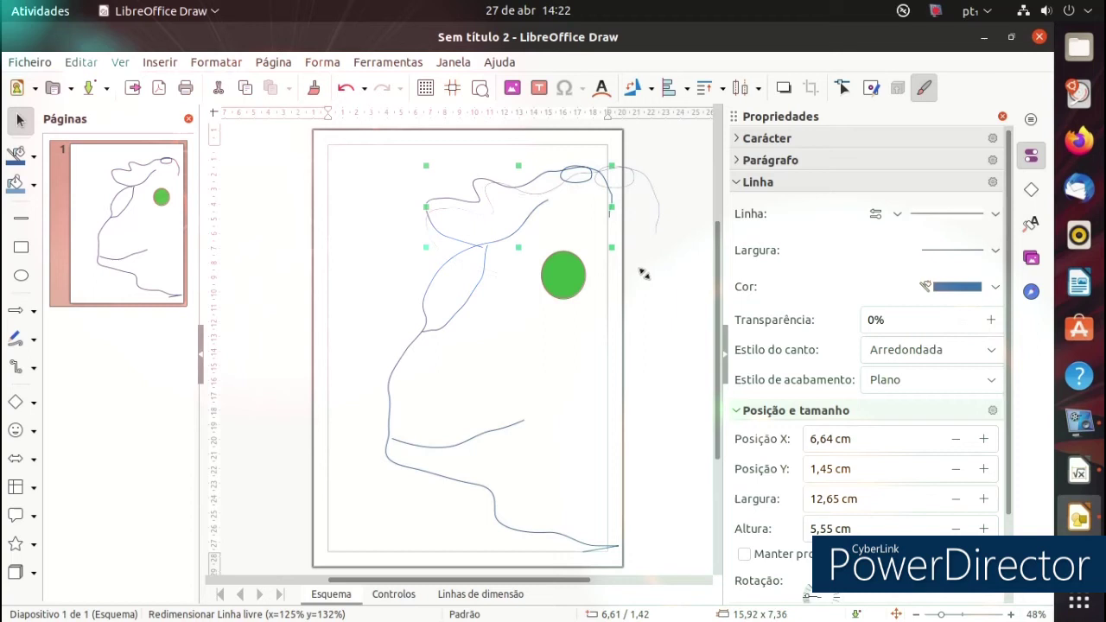
left_click(969, 291)
left_click(954, 371)
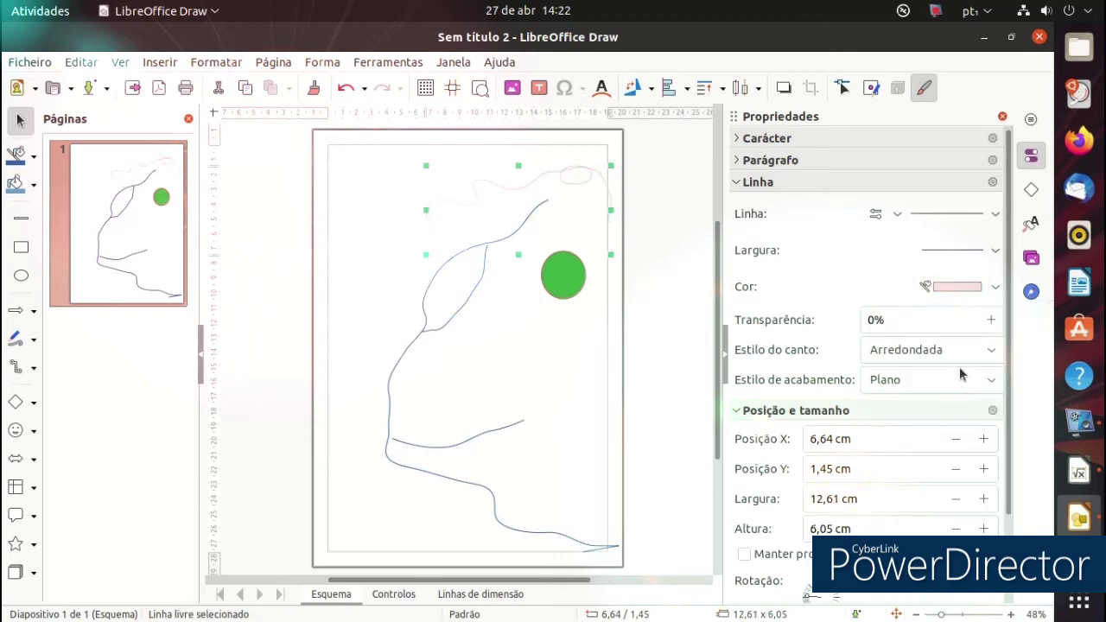
left_click(955, 287)
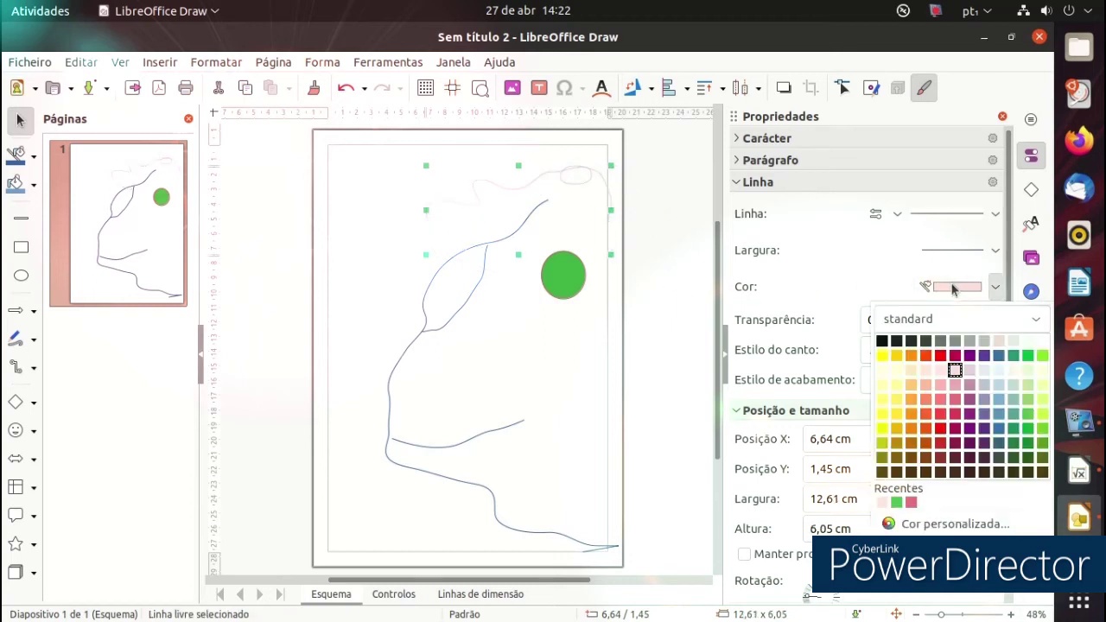
left_click(941, 342)
Add a freehand brim line about 8.8 × 2.3 cm under the hat and set the page background to the colour Azul claro 2
left_click(358, 270)
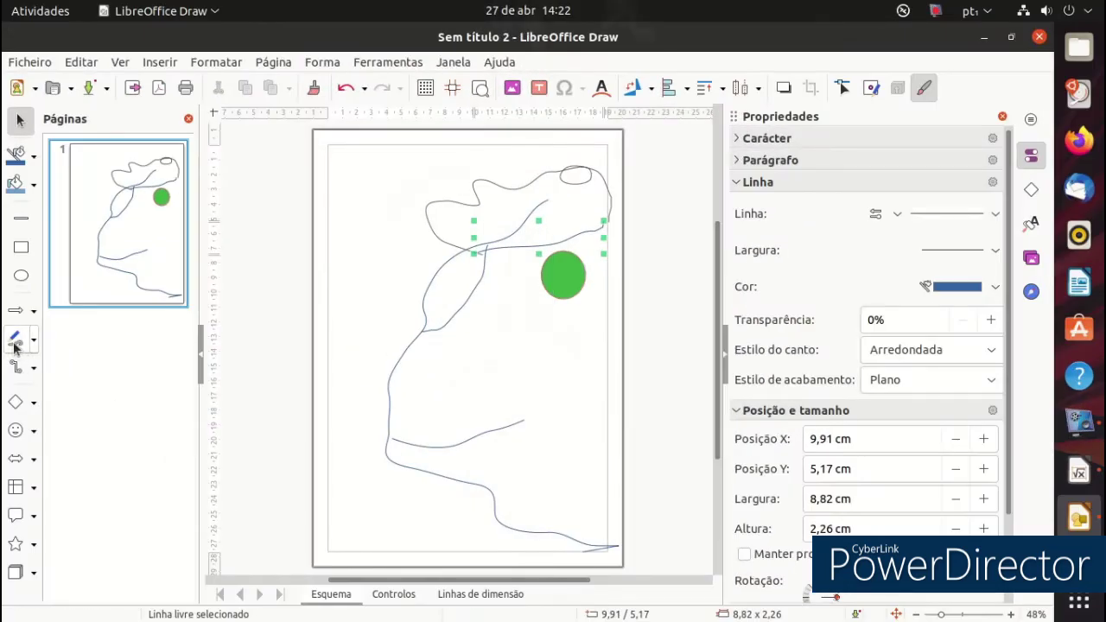
left_click(513, 201)
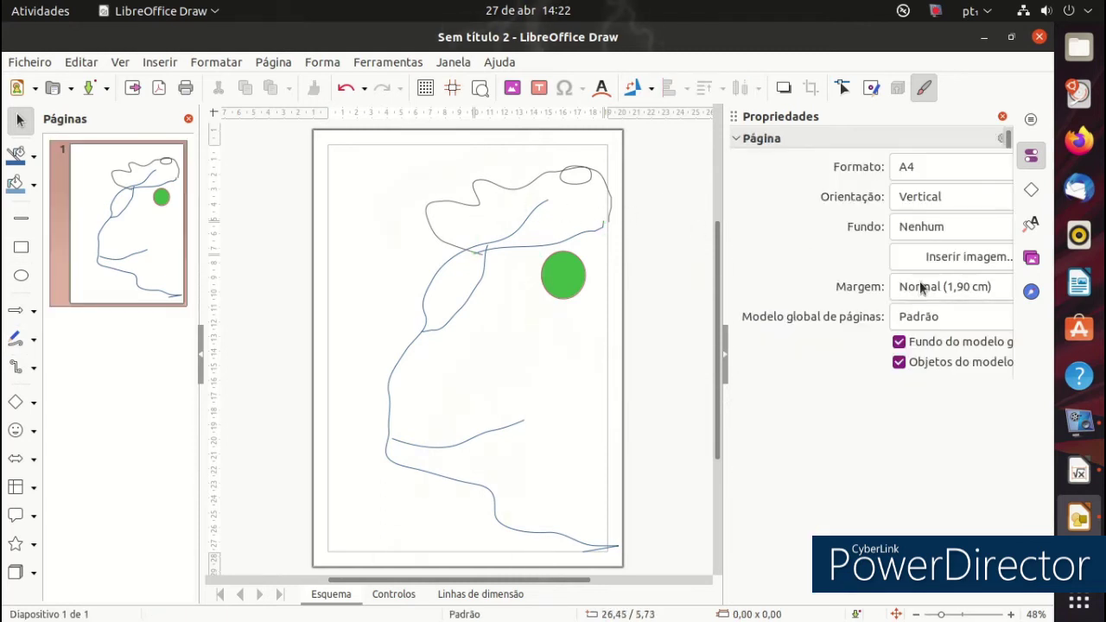
left_click(913, 229)
left_click(917, 269)
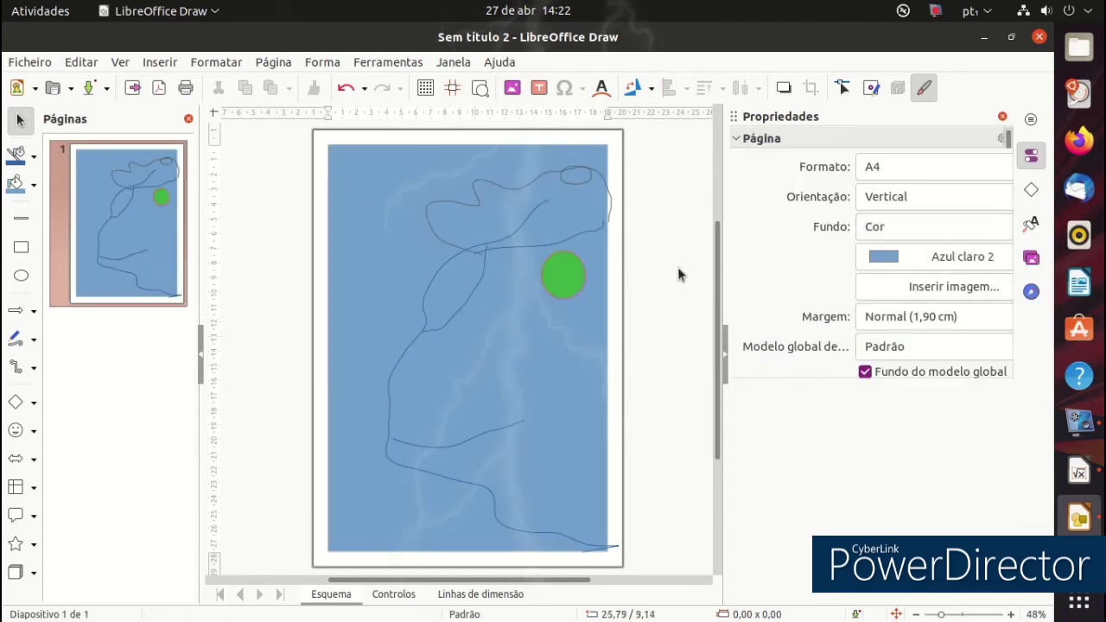
Close the drawing and the empty LibreOffice Math formula to return to the desktop
left_click(1039, 37)
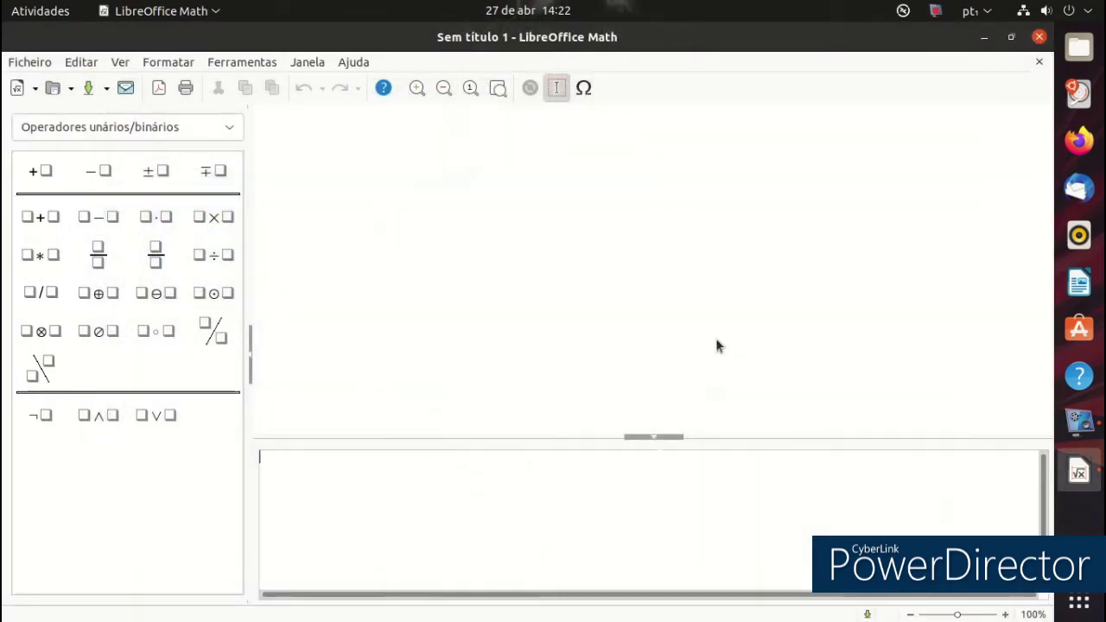
left_click(1041, 37)
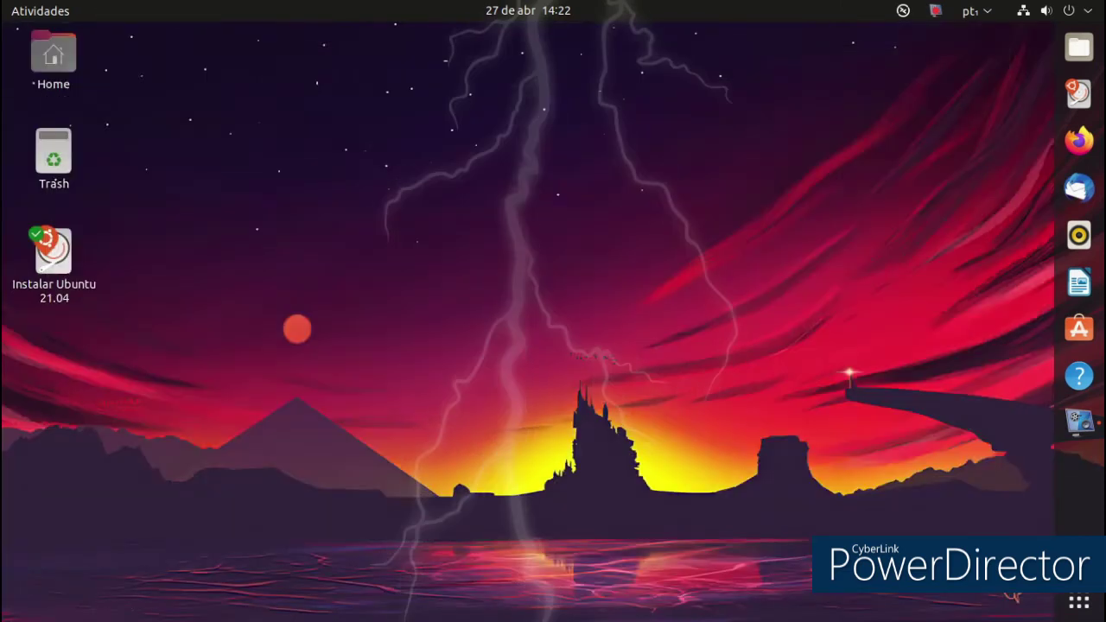
Open the Ficheiros file manager, shrink its window slightly, and look through its locations, including Com estrela and Imagens
left_click(1090, 47)
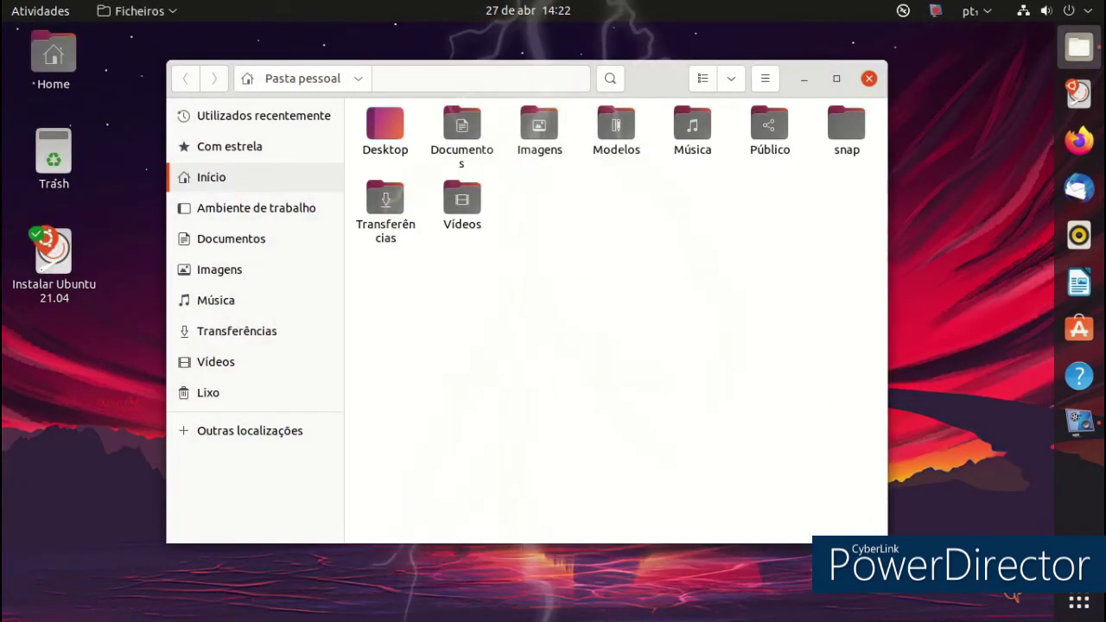
mouse_move(886, 542)
left_mouse_down()
mouse_move(968, 520)
mouse_move(716, 541)
mouse_move(597, 397)
mouse_move(616, 460)
mouse_move(740, 524)
mouse_move(938, 531)
mouse_move(875, 532)
left_mouse_up()
left_click(293, 145)
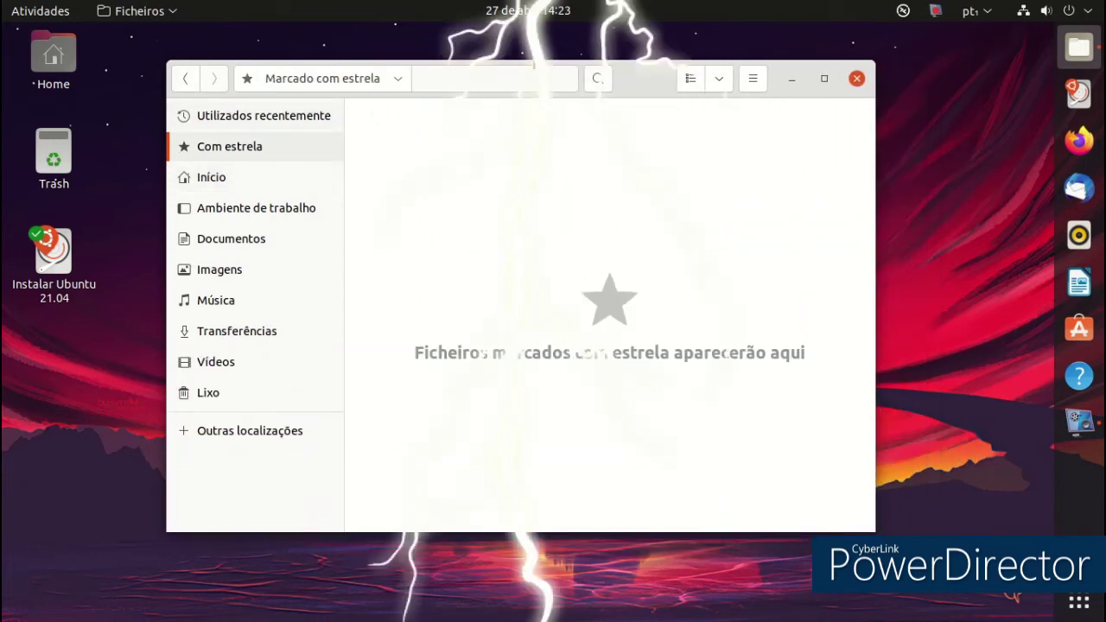
left_click(270, 177)
left_click(259, 212)
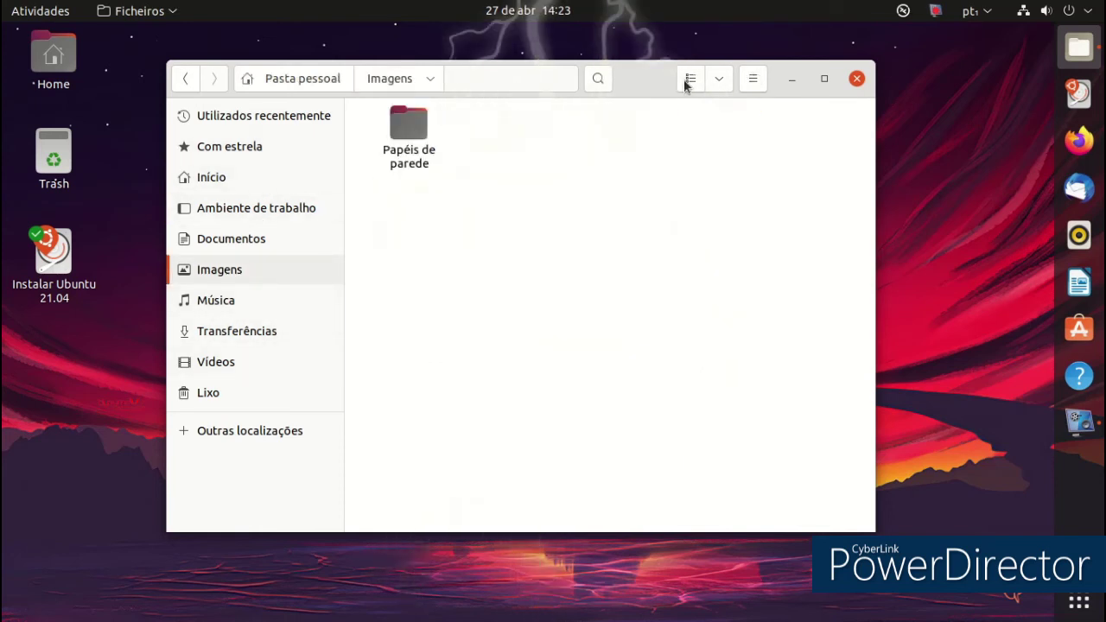
Switch the Imagens folder to list view, review the file manager's options, and close its window
left_click(755, 80)
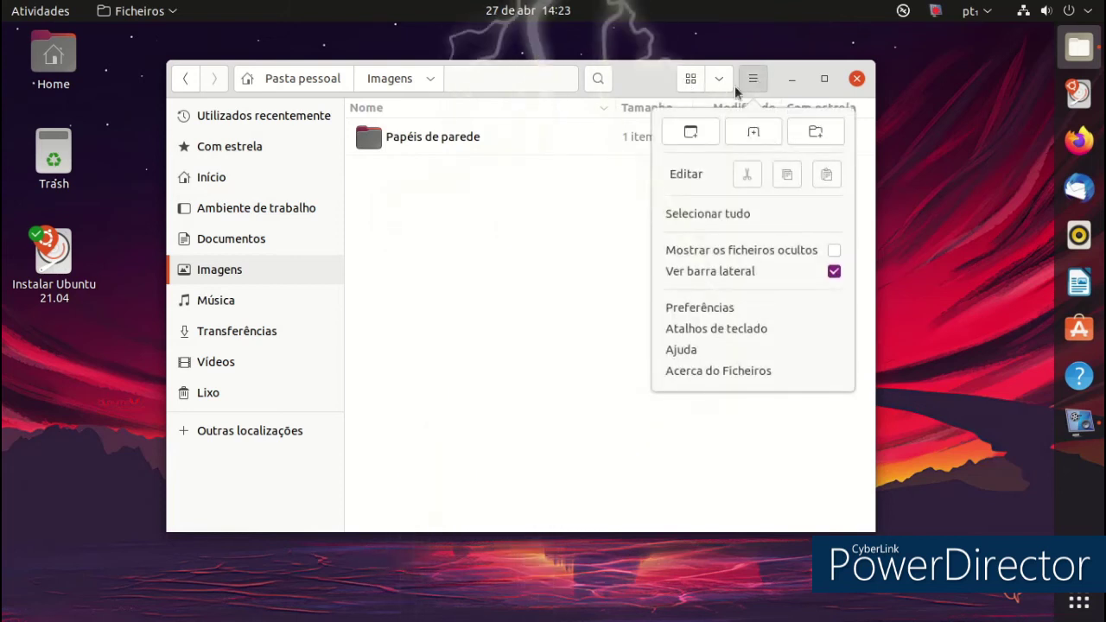
left_click(570, 185)
left_click(854, 79)
Open the display settings from the desktop, look through the Ecrãs, Aparência, Fundo do ecrã and Rede pages, and close Definições
right_click(570, 166)
left_click(588, 308)
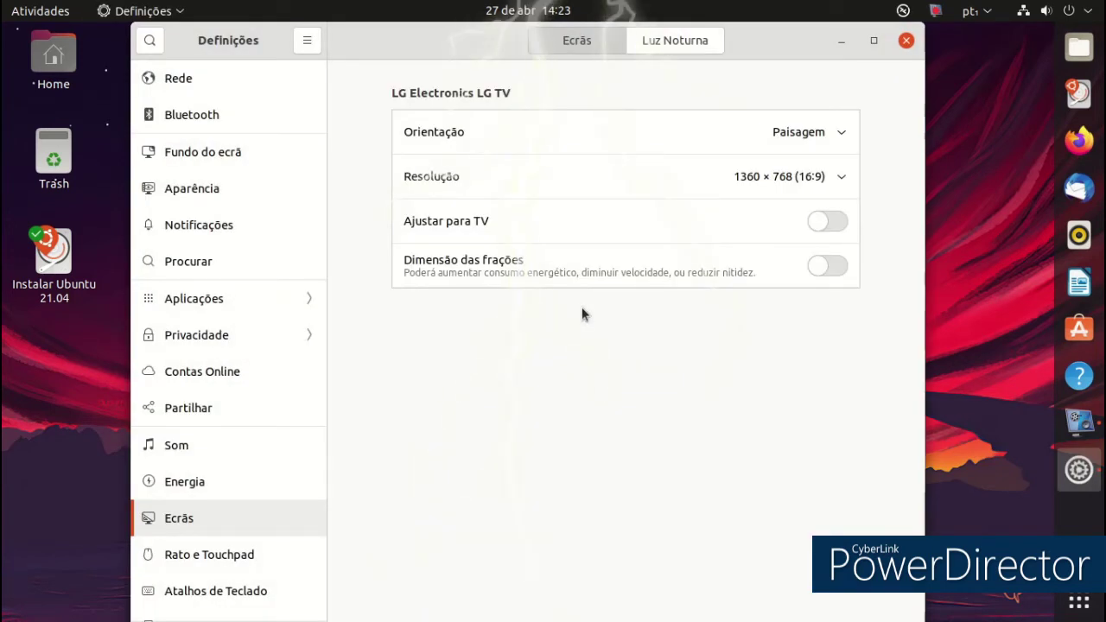
left_click(230, 196)
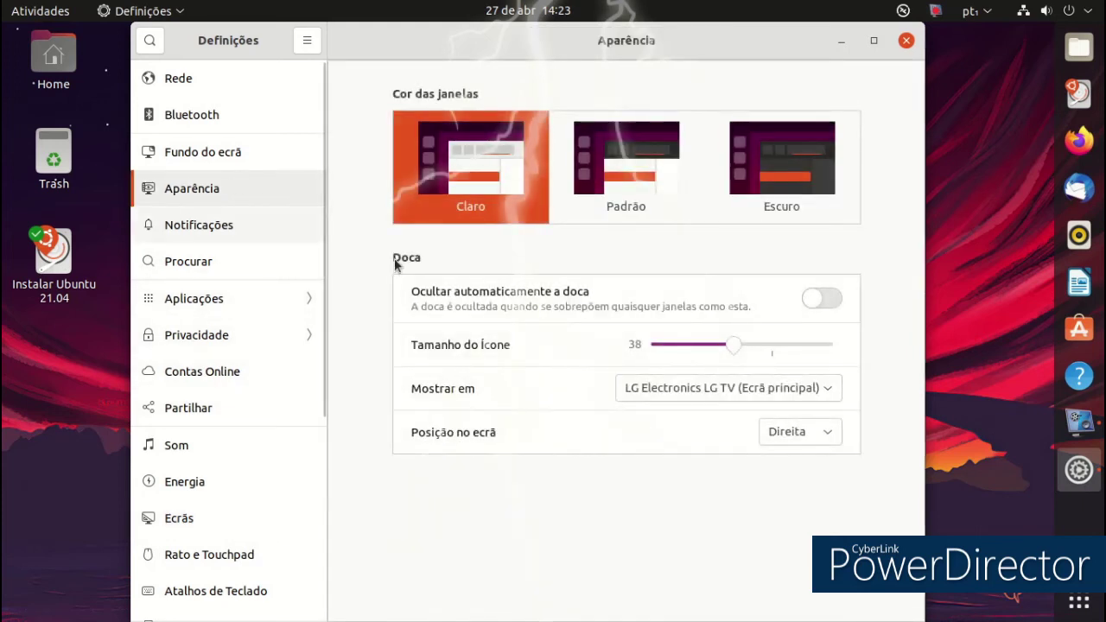
left_click(284, 165)
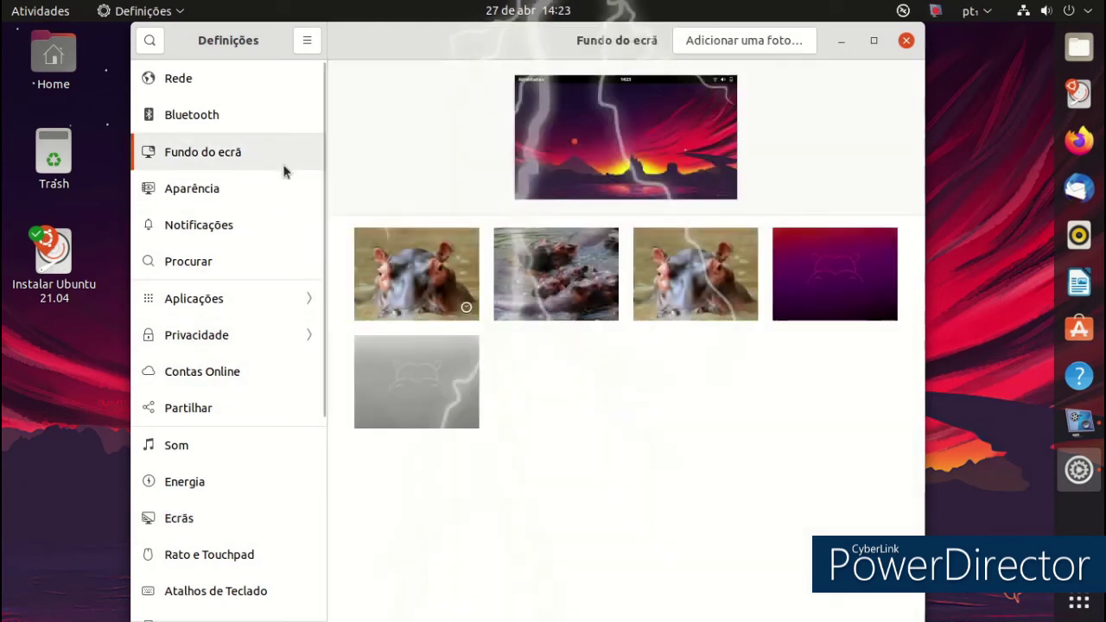
left_click(241, 128)
left_click(216, 80)
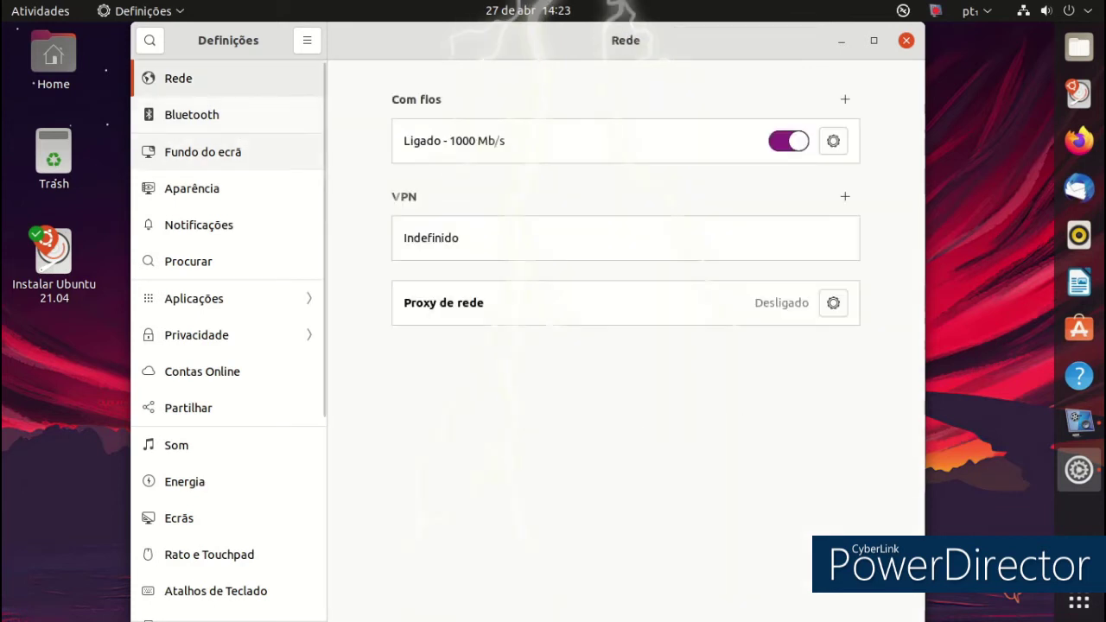
scroll(216, 259, "down", 6)
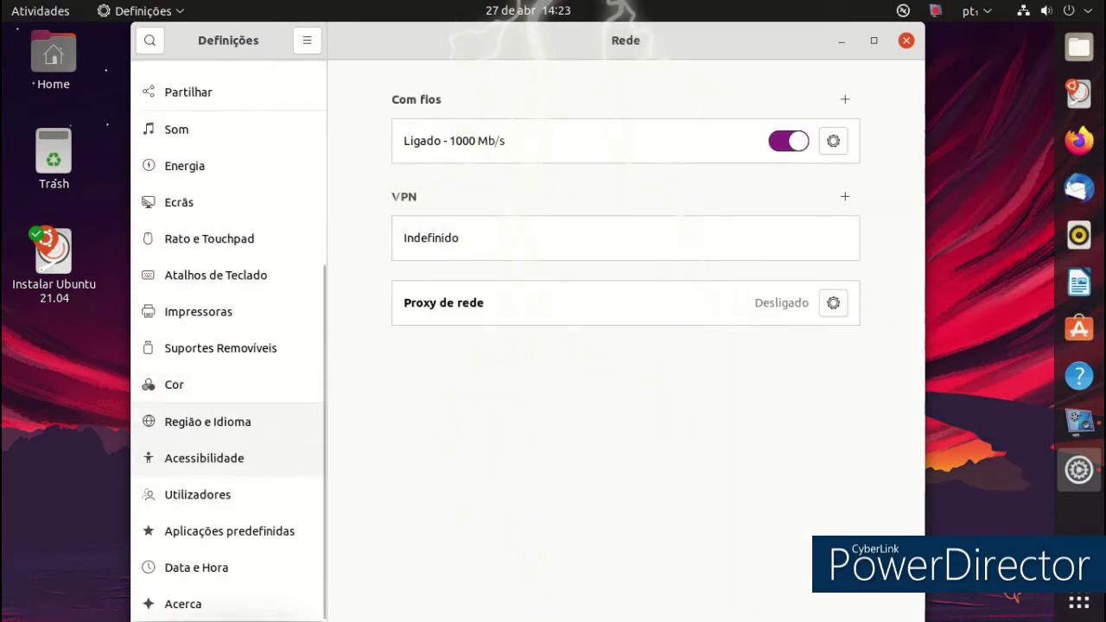
key("alt+F4")
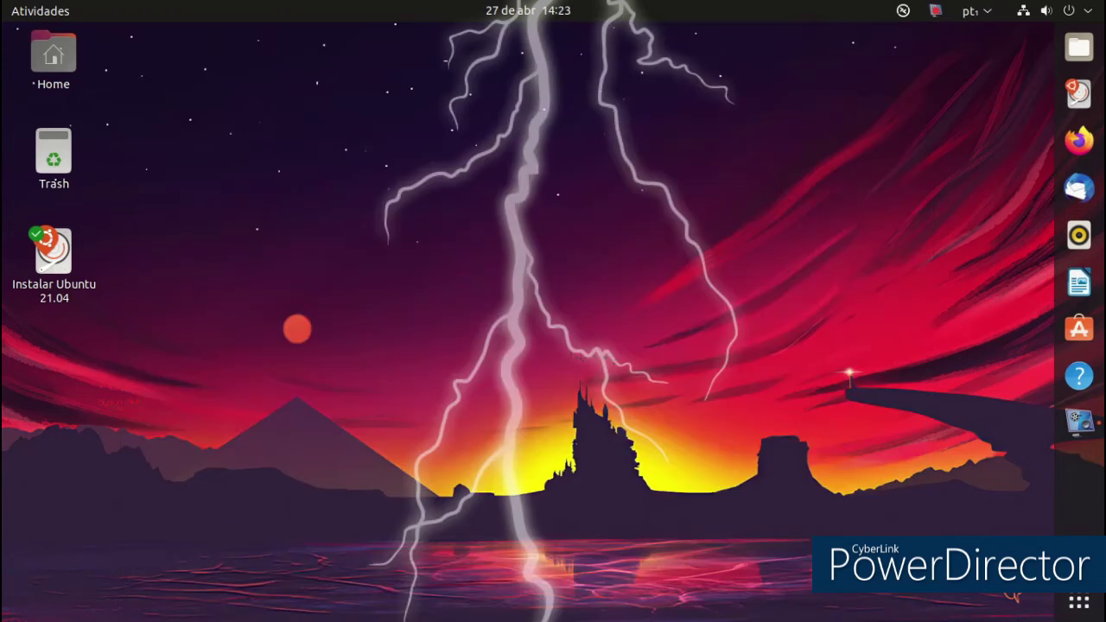
Open the desktop icon settings, set the icon size to Tiny, and turn on showing network drives in the desktop
right_click(260, 130)
key("Escape")
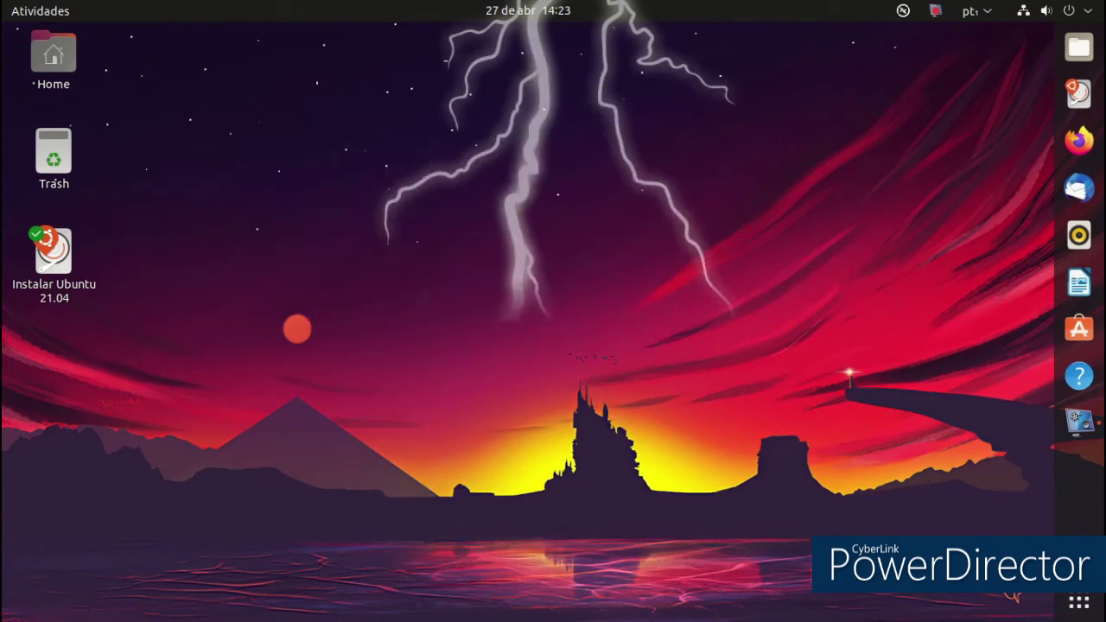
right_click(305, 155)
key("Escape")
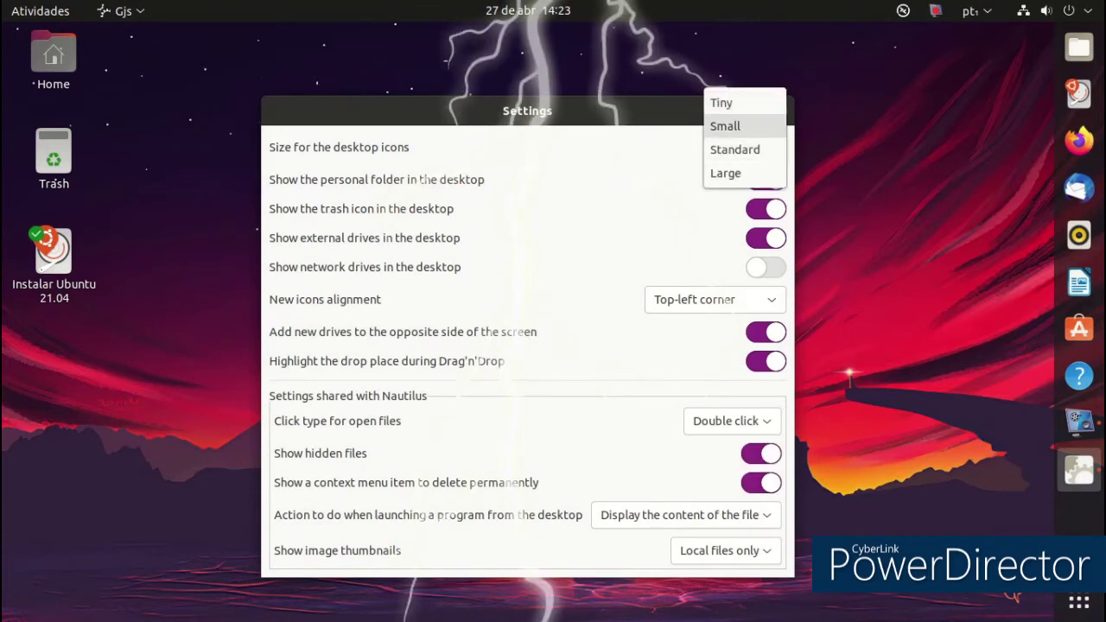
key("Return")
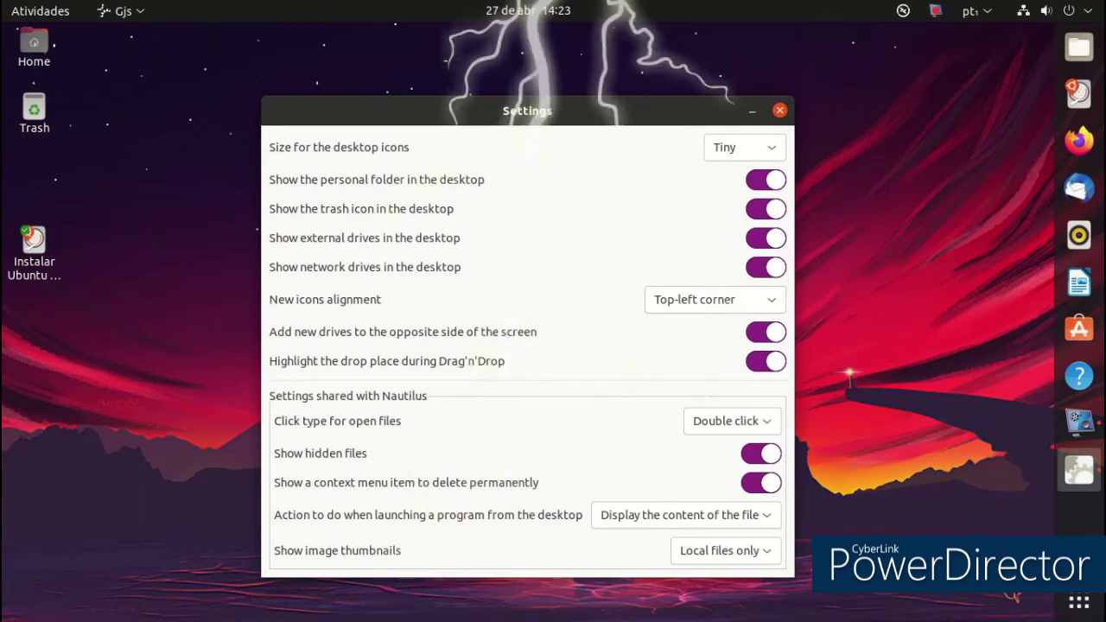
Set the action for launching a program from the desktop to Ask what to do
key("space")
key("Down")
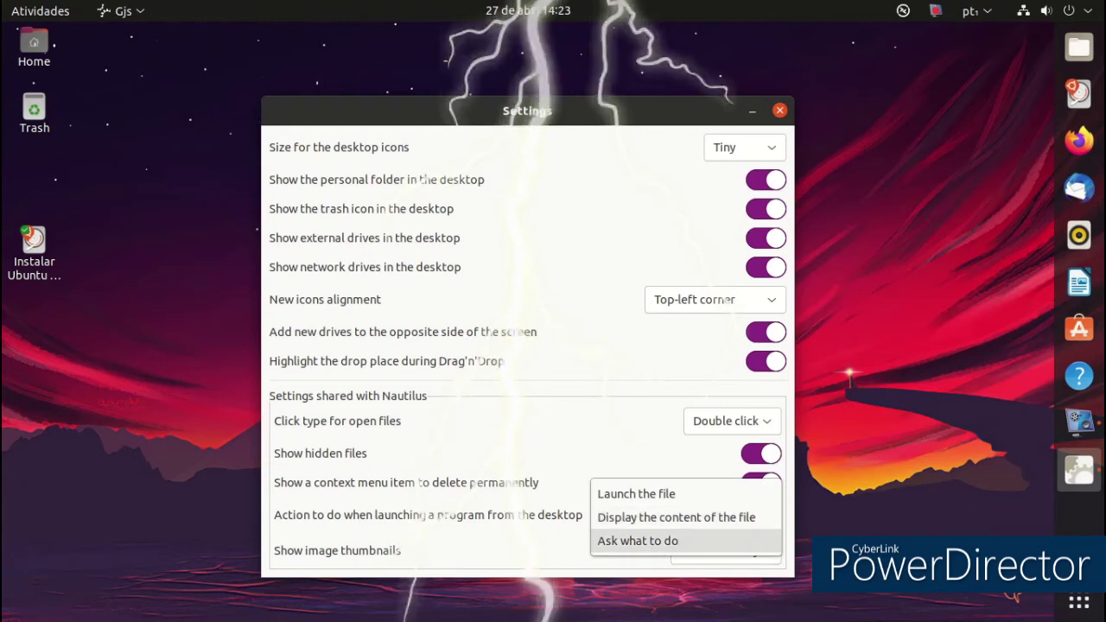
key("Return")
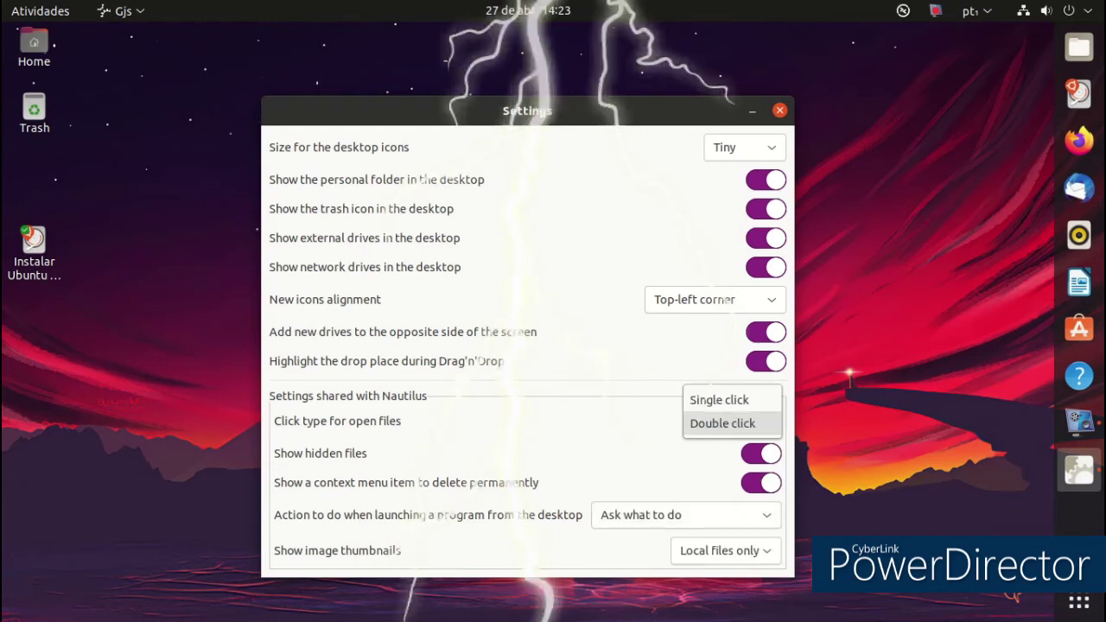
Open a terminal from the desktop, look at its general preferences, and close the terminal and the desktop icon settings
right_click(83, 87)
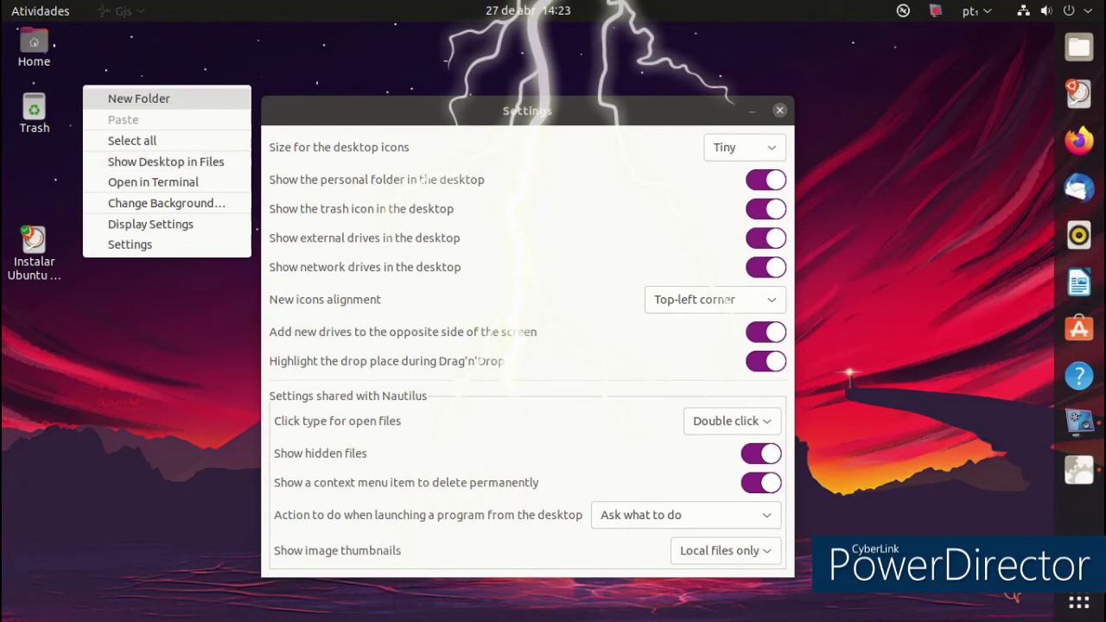
key("Return")
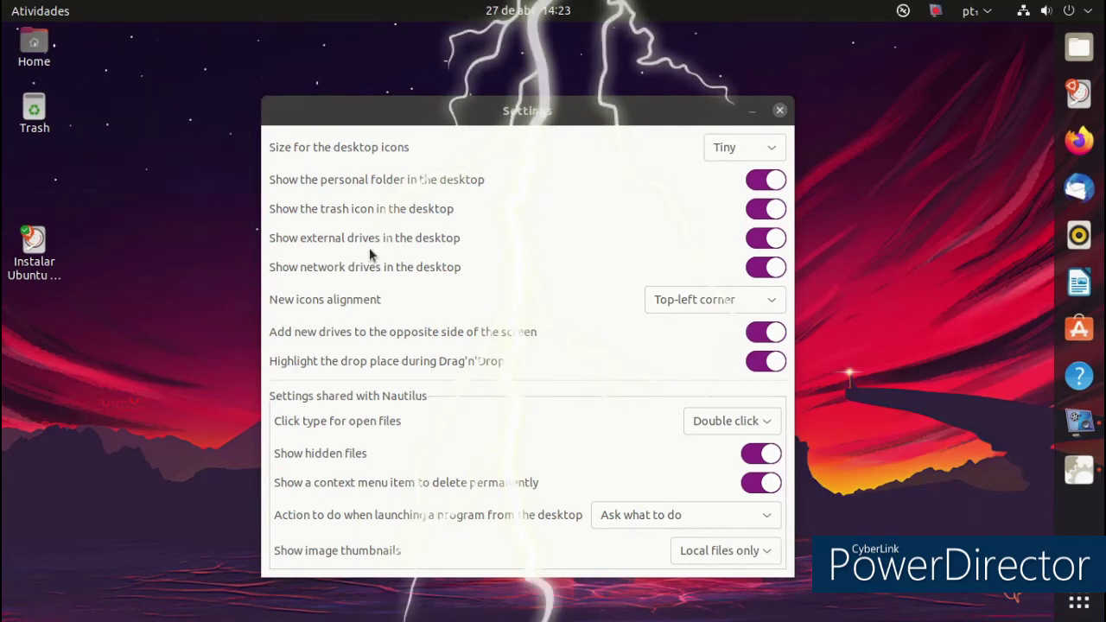
left_click_drag(355, 79, 665, 168)
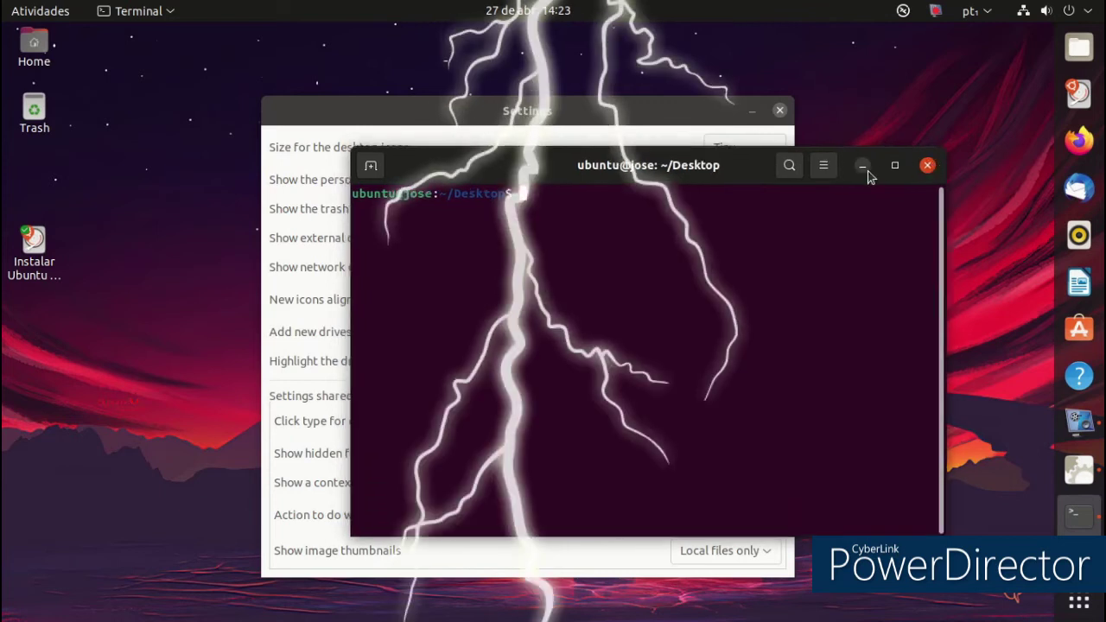
left_click(822, 170)
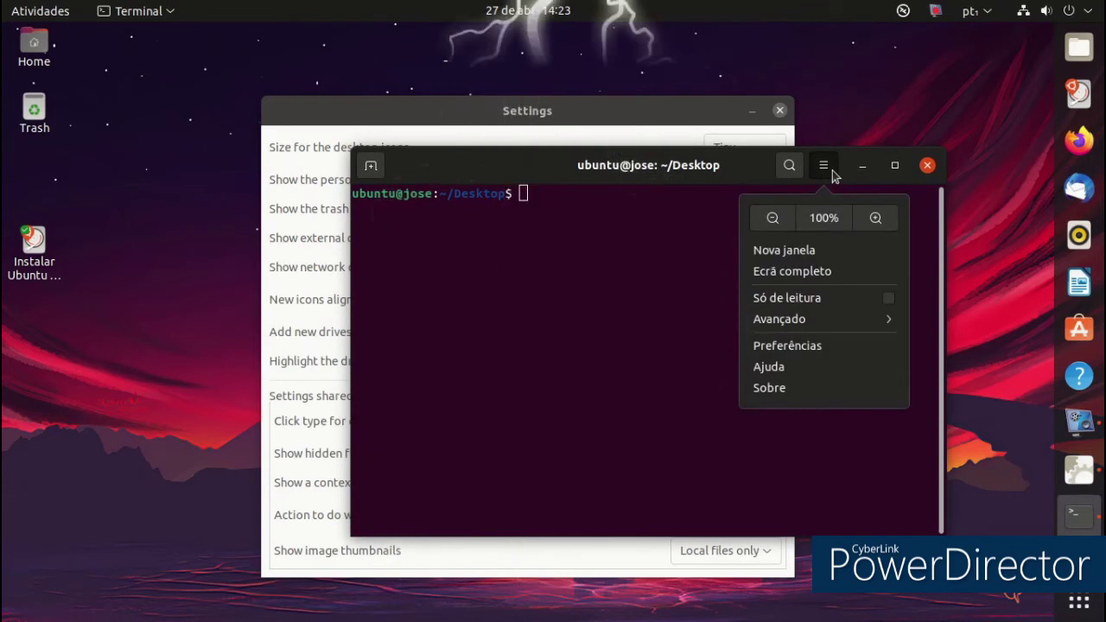
left_click(789, 345)
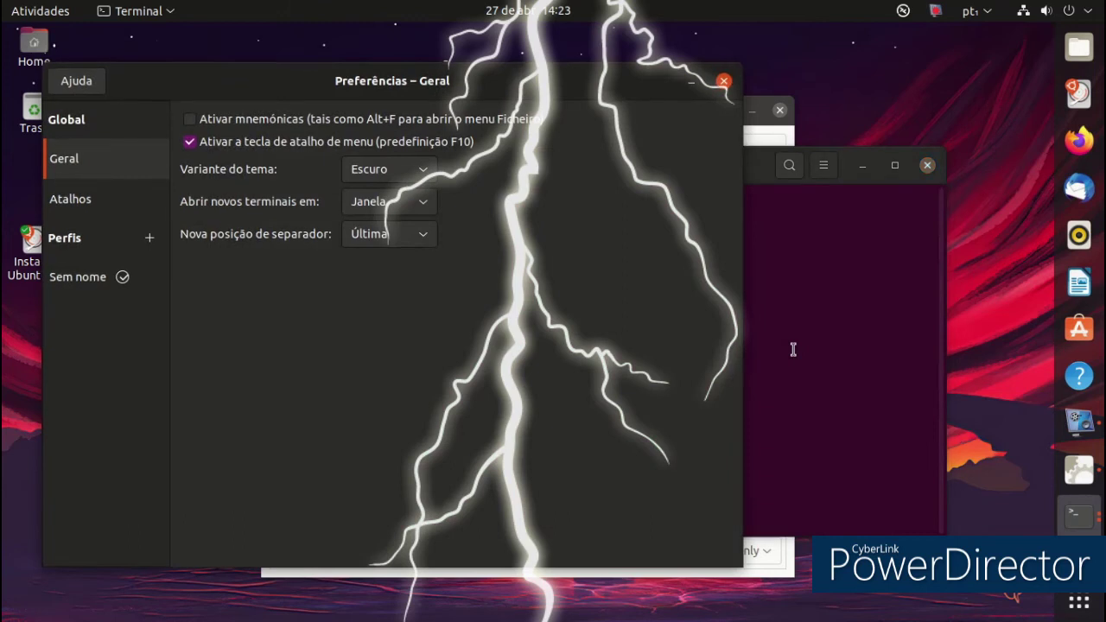
left_click(723, 82)
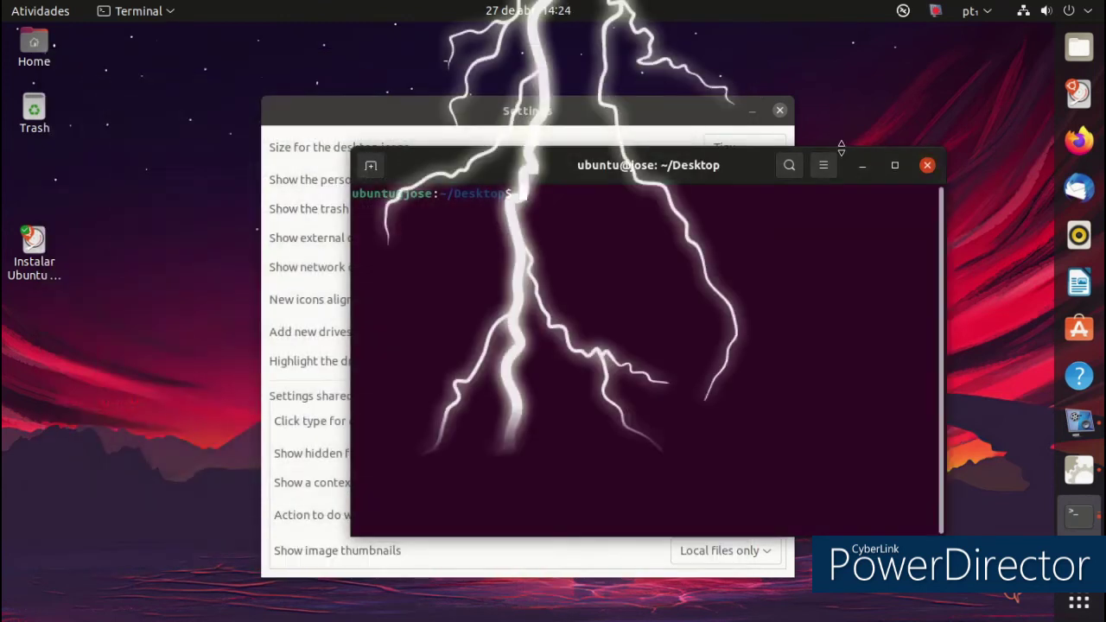
left_click(925, 166)
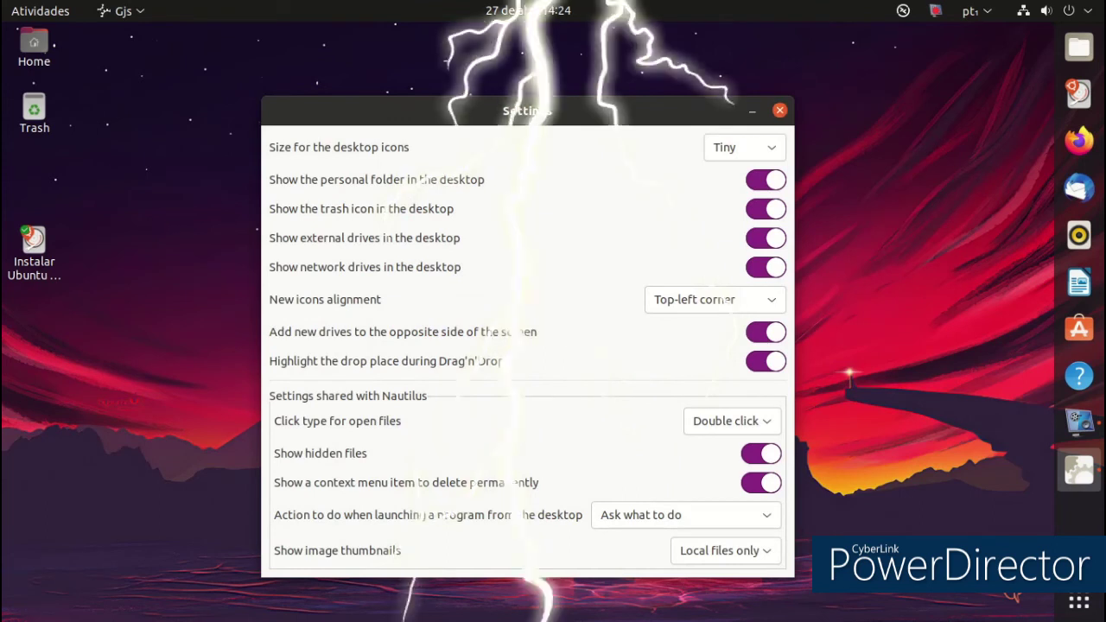
left_click(780, 110)
Open Firefox, search the web for games, and open the Addicting Games site from the results
left_click(1078, 140)
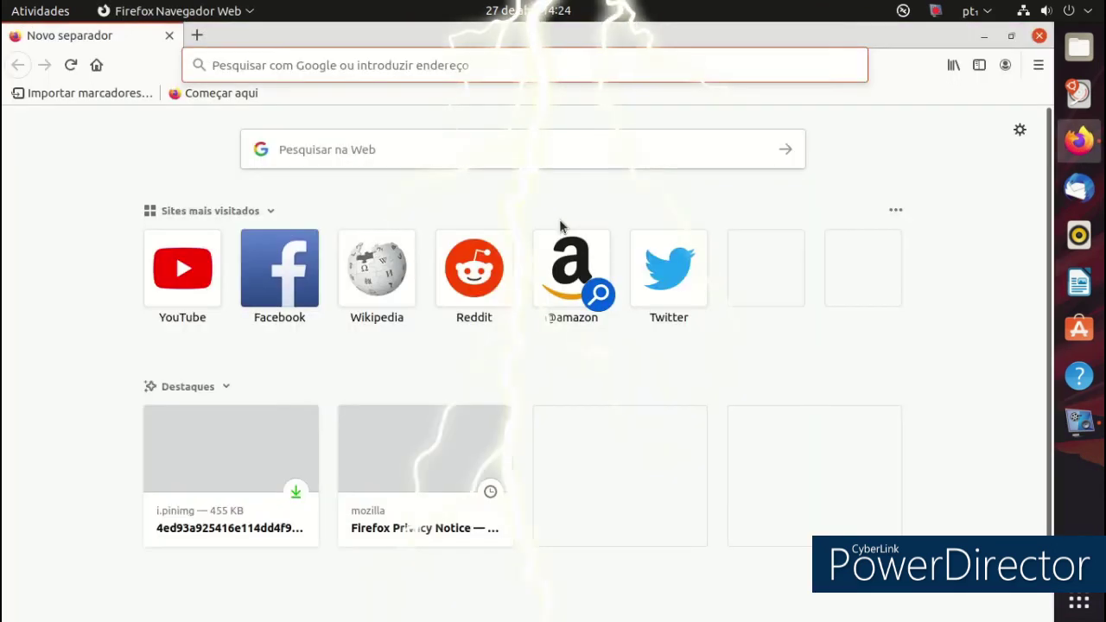
left_click(511, 164)
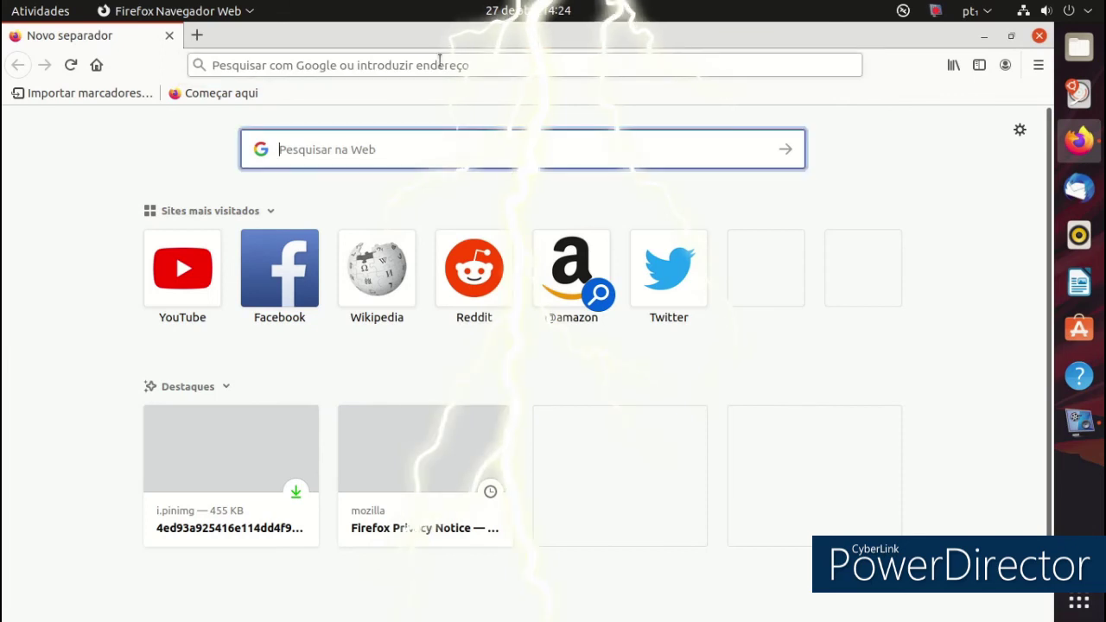
type("games")
key("Return")
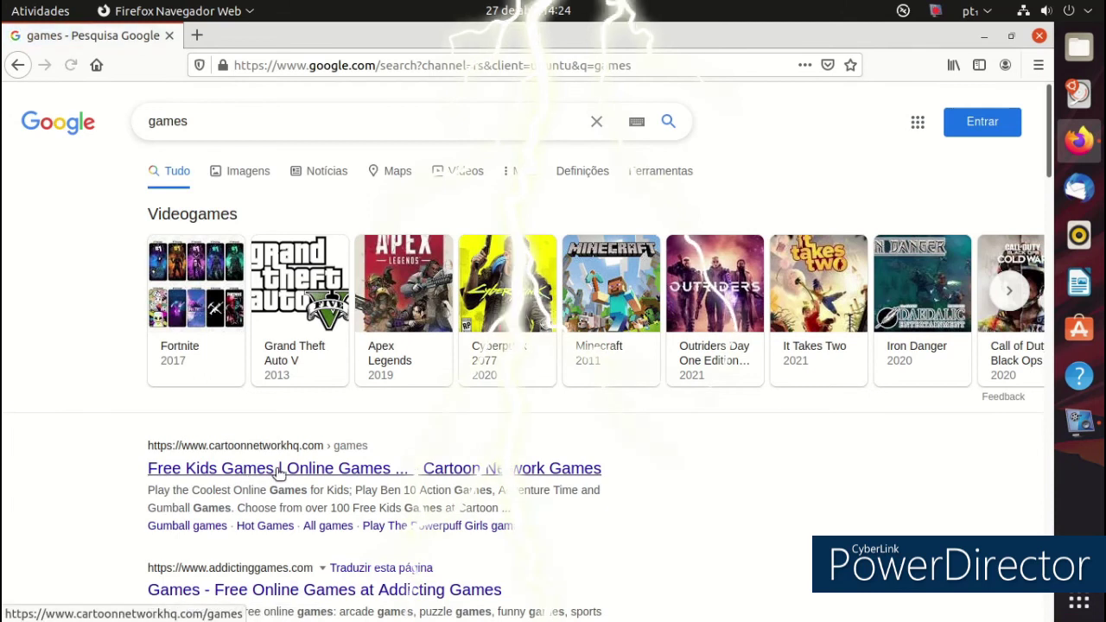
scroll(279, 474, "down", 3)
left_click(391, 450)
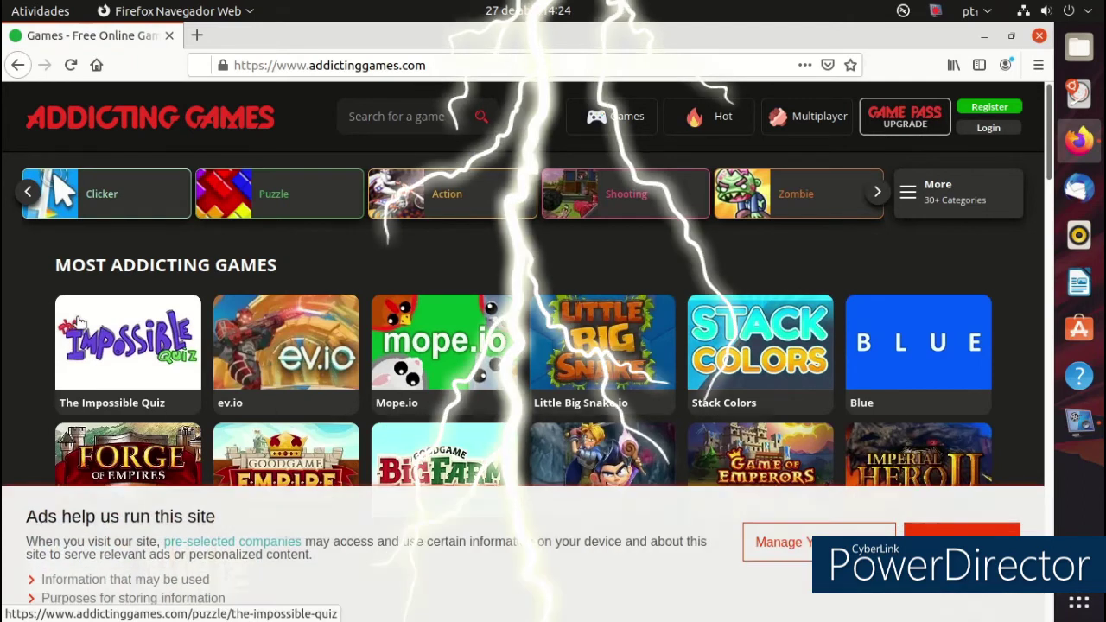
Open the Stack Colors game page and start the game
left_click(757, 360)
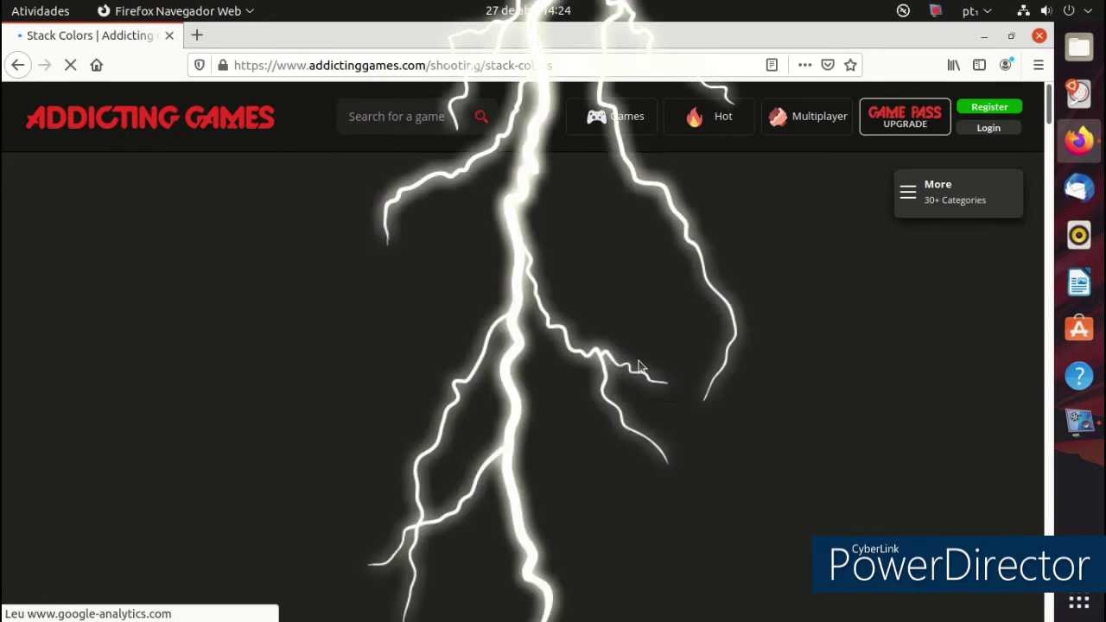
scroll(586, 386, "down", 3)
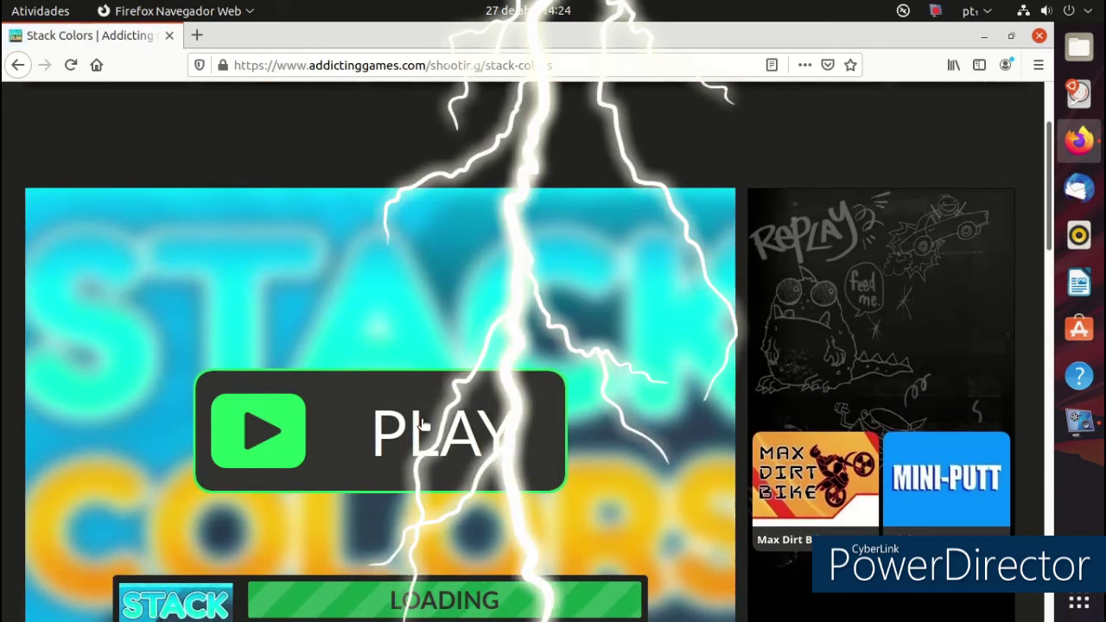
left_click(520, 407)
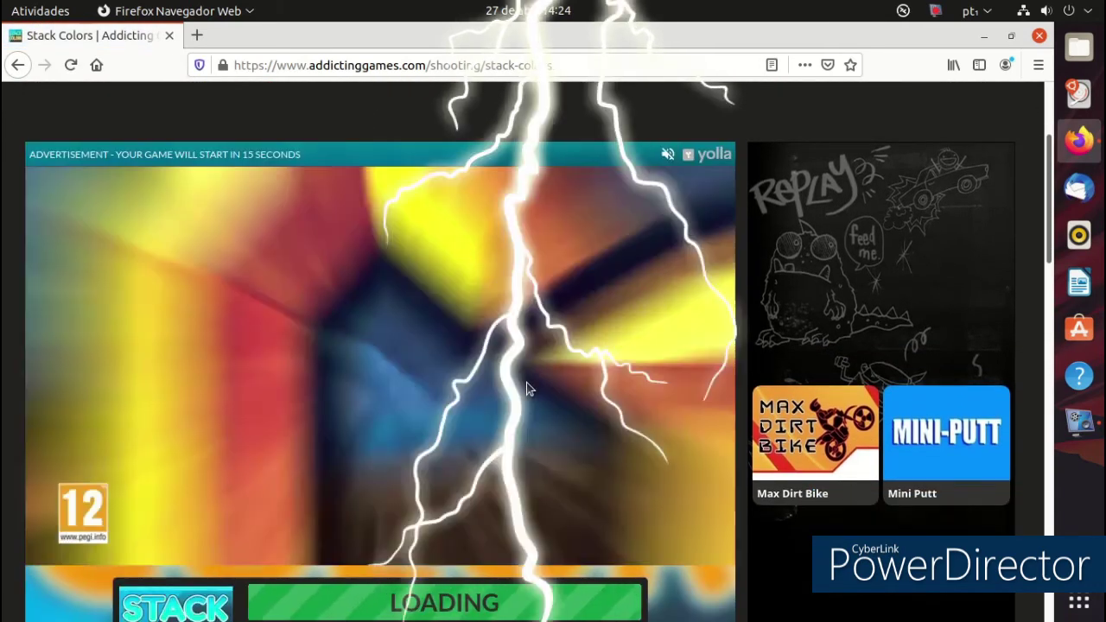
scroll(528, 389, "down", 1)
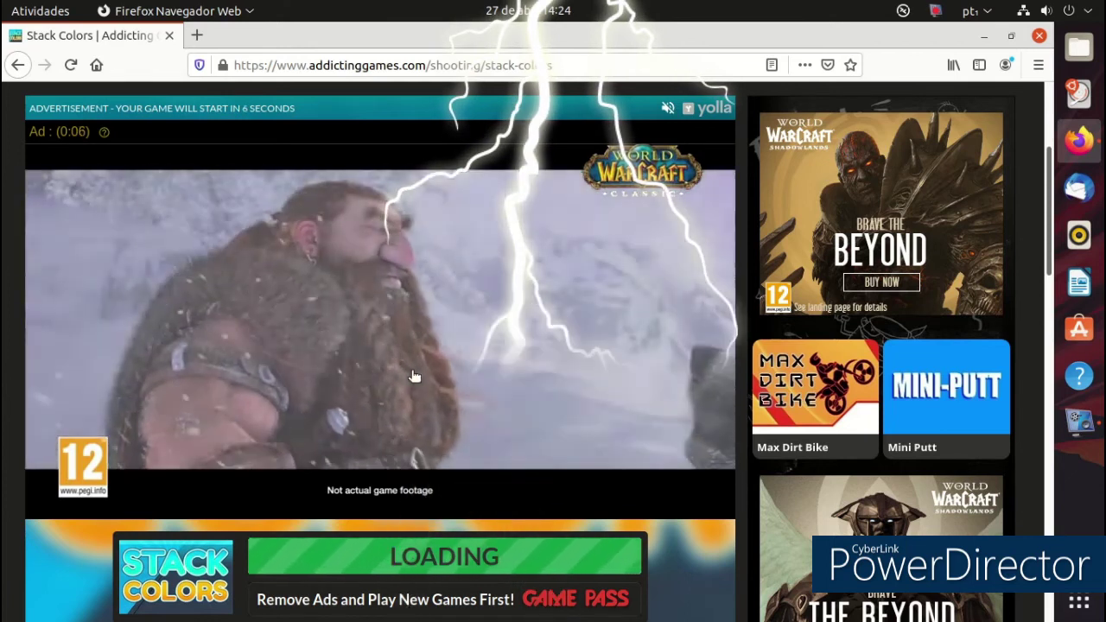
Open the advertisement in its own tab, then close it and the Stack Colors tab, keeping an empty new tab
left_click(411, 379)
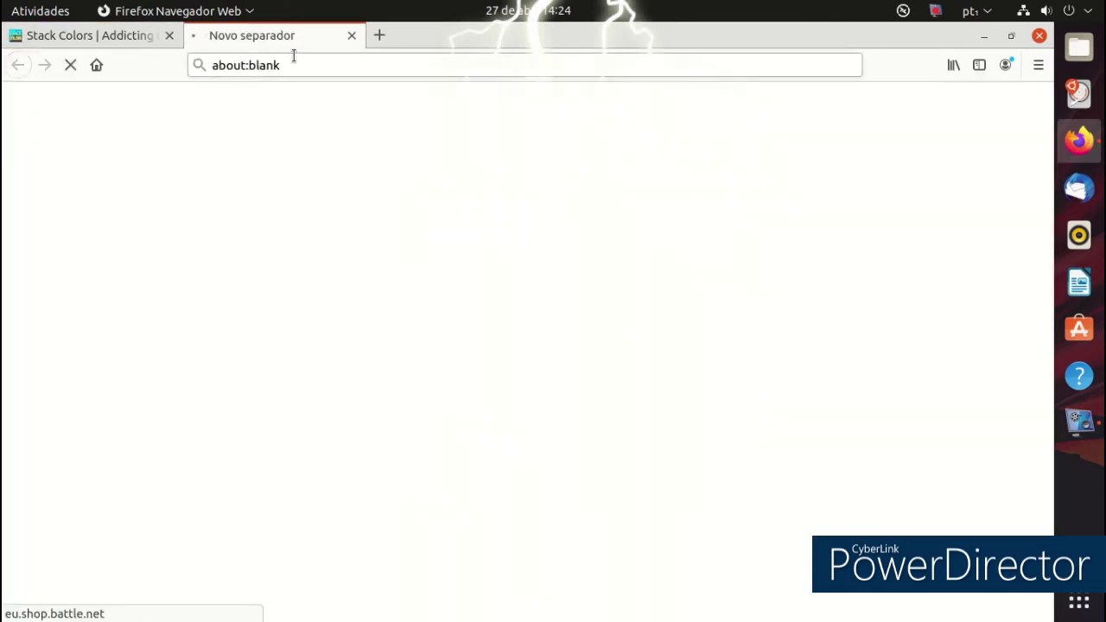
left_click(379, 36)
left_click(350, 36)
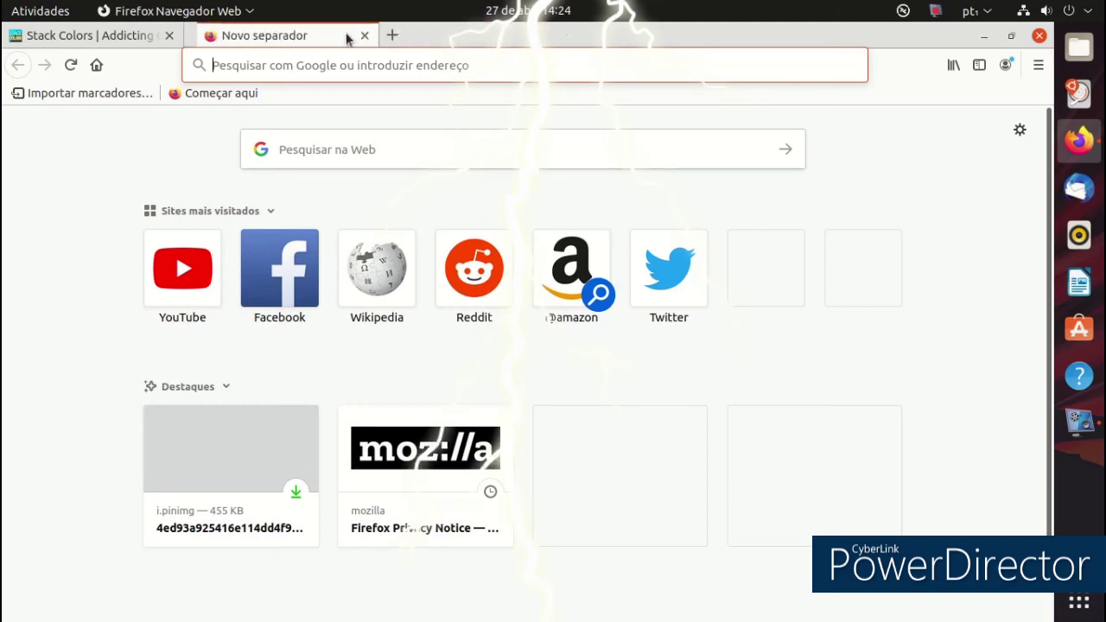
left_click(170, 36)
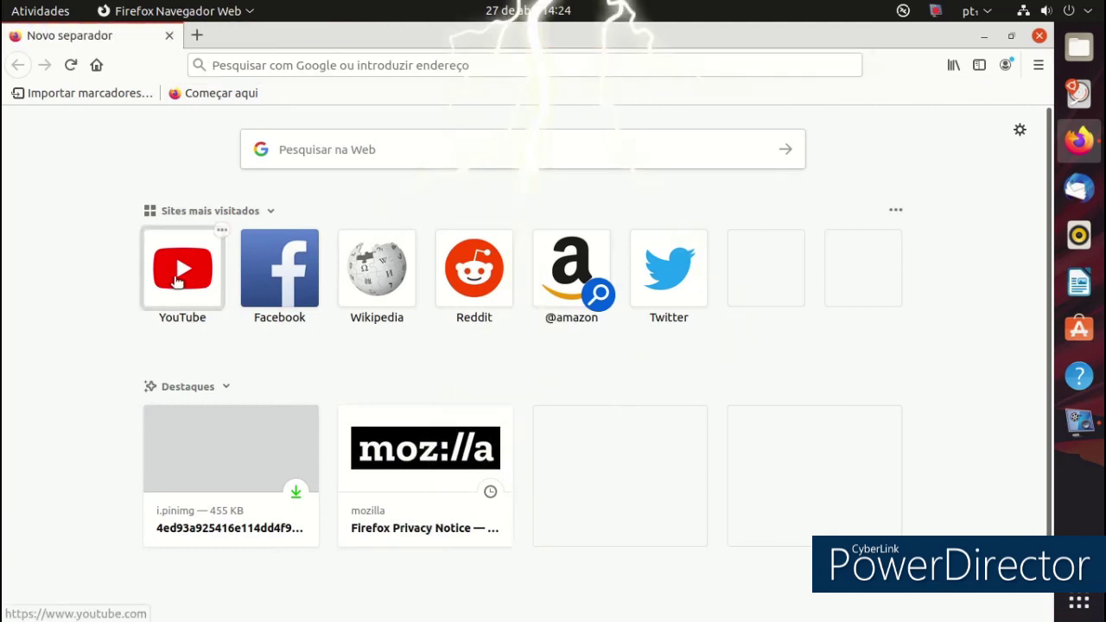
Open YouTube from the most visited sites, browse its home page past Tendências, and close Firefox
left_click(206, 297)
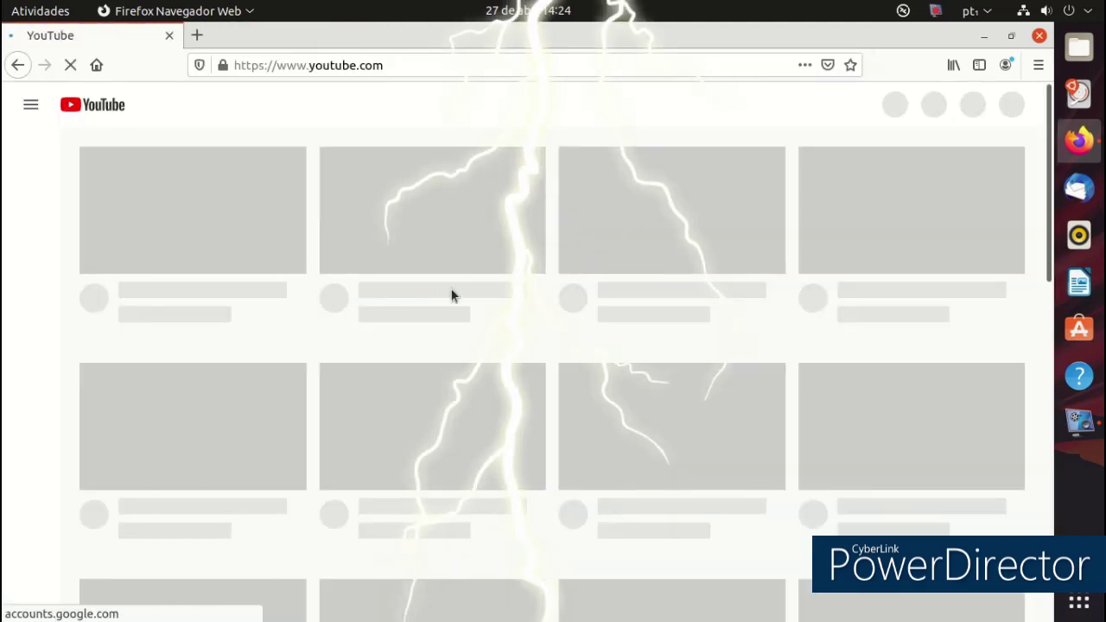
scroll(466, 301, "down", 3)
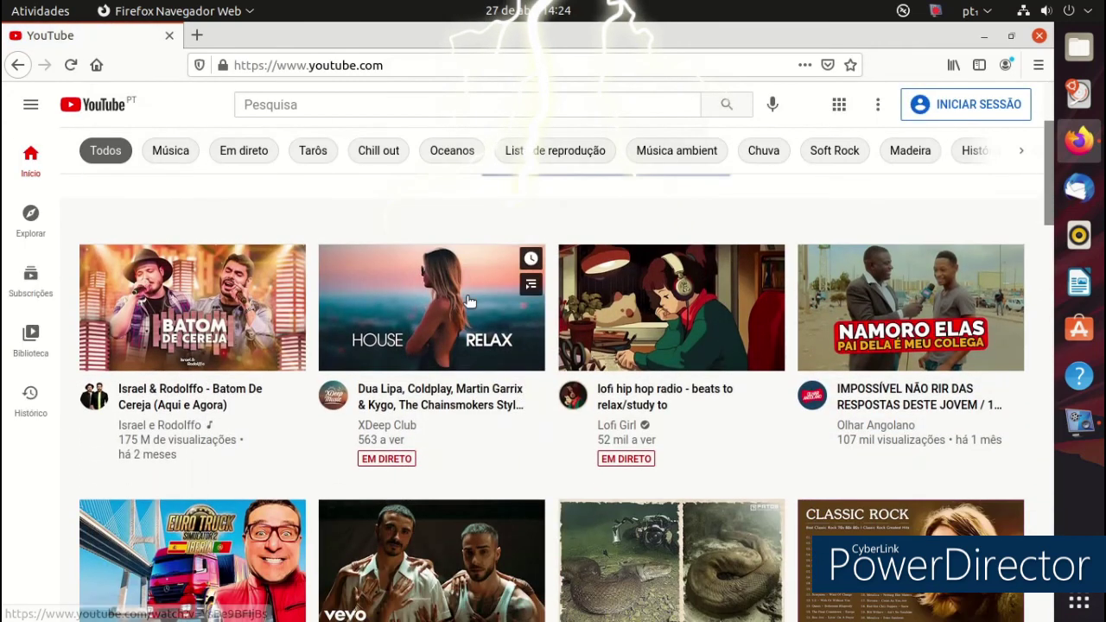
scroll(466, 301, "down", 6)
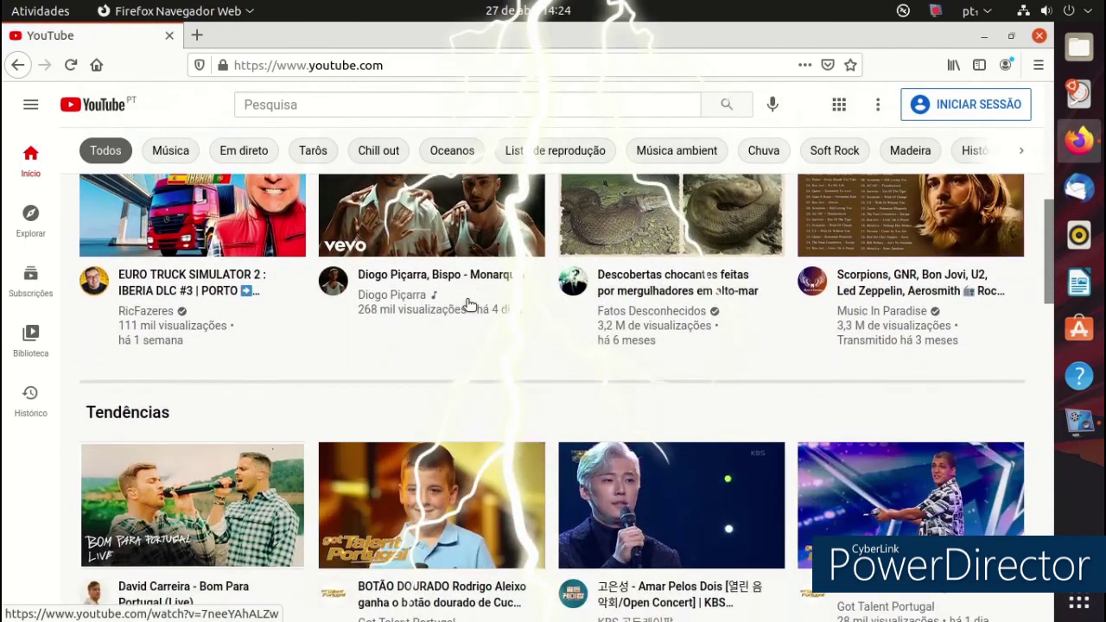
scroll(495, 466, "down", 3)
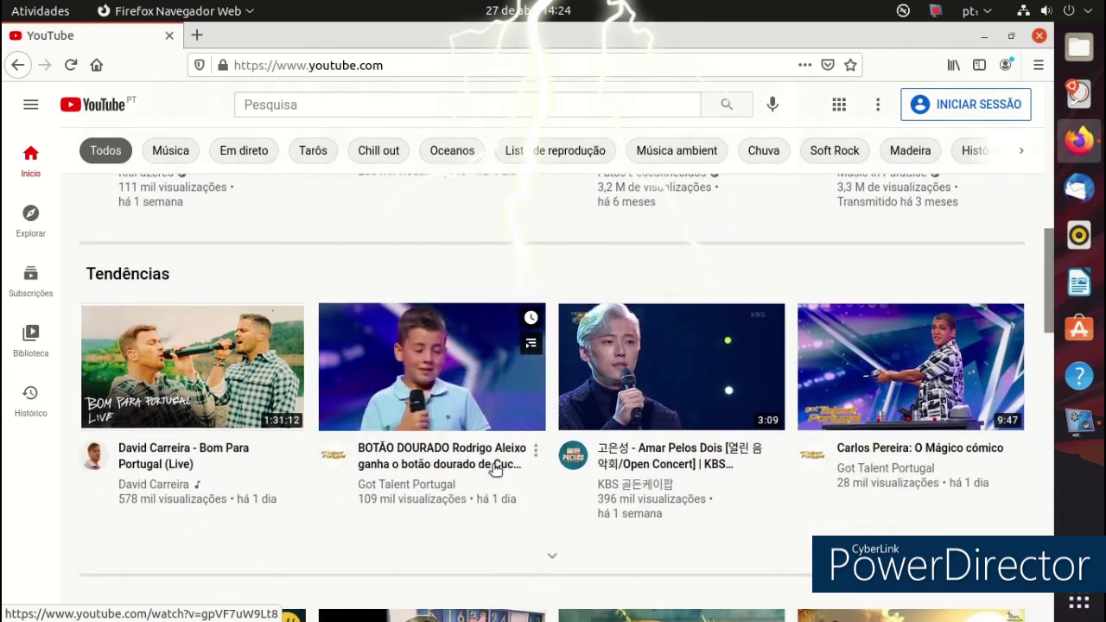
scroll(495, 466, "down", 3)
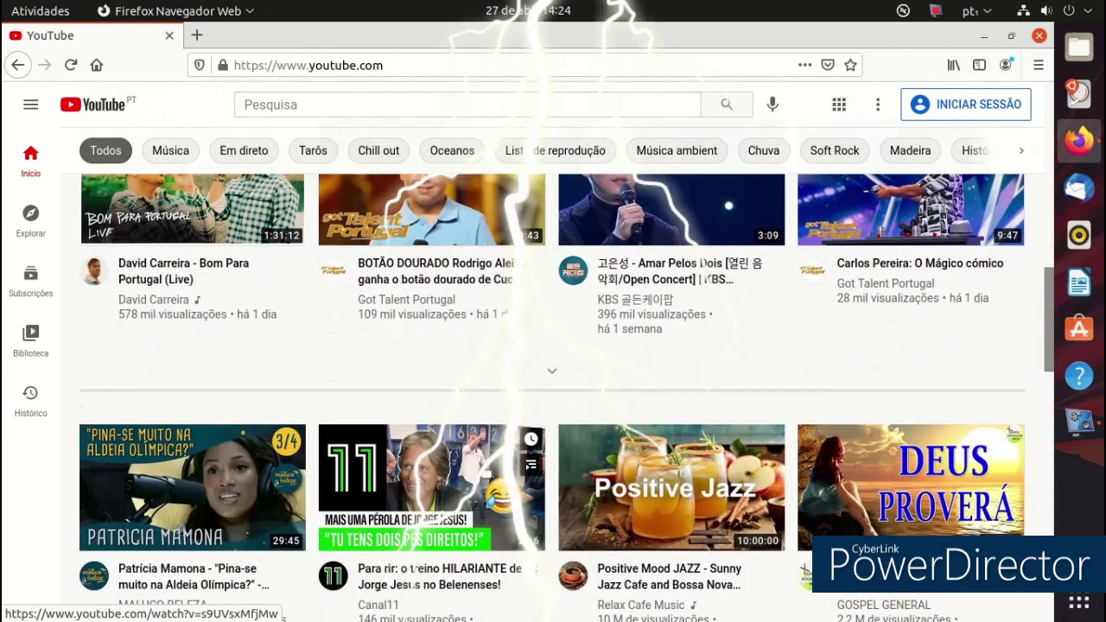
left_click(1038, 36)
Set the dock's screen position to Esquerda on the Aparência page, close Definições, and open the vokoscreenNG recorder menu
right_click(625, 78)
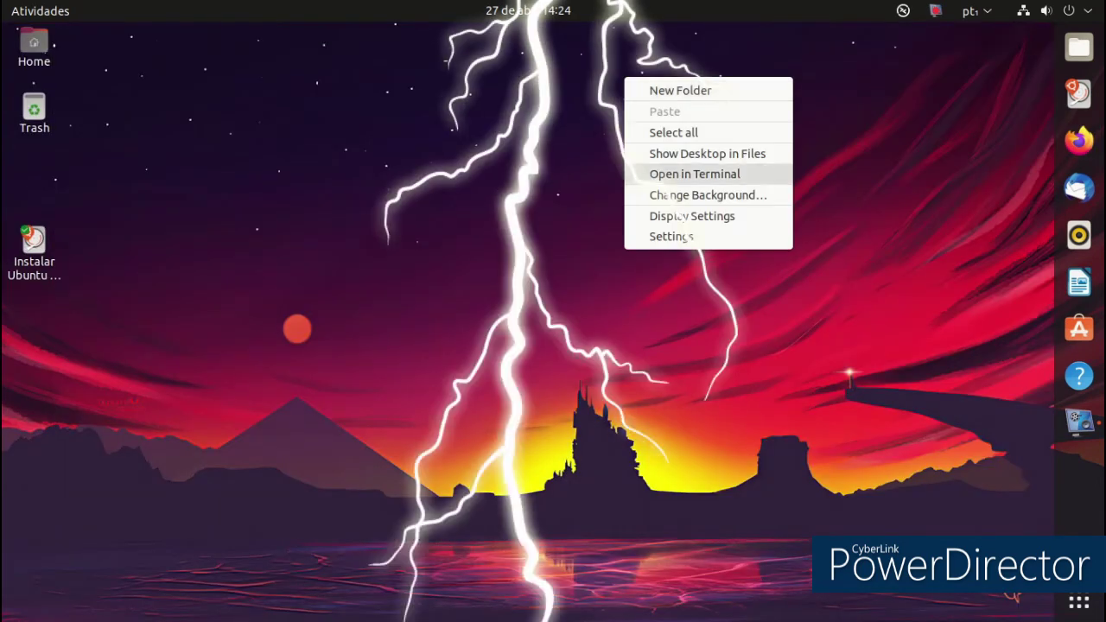
left_click(743, 195)
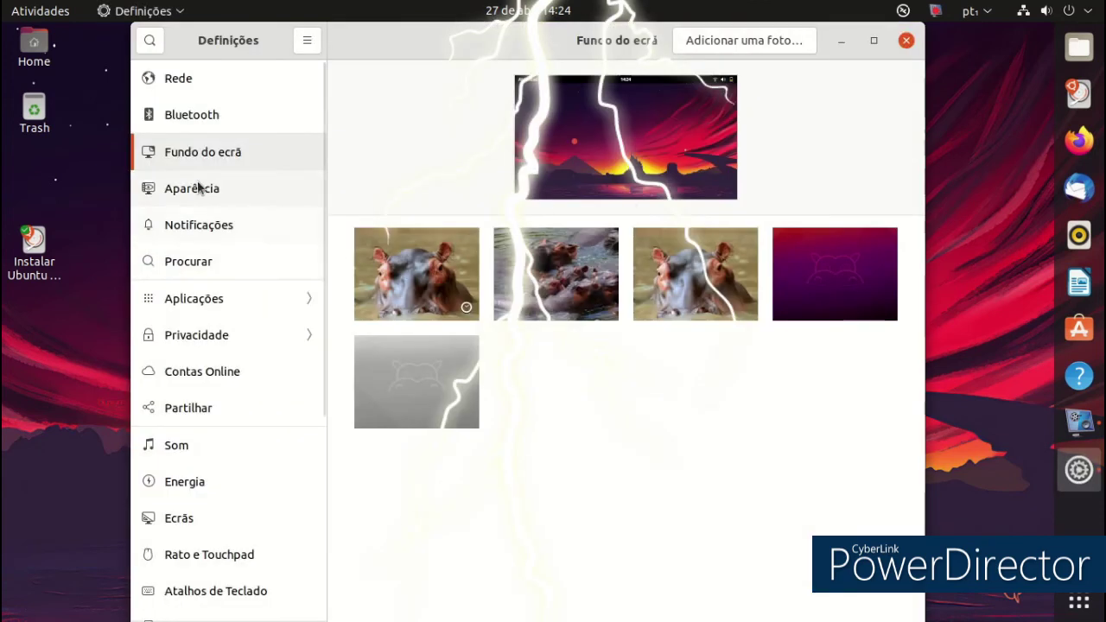
left_click(198, 188)
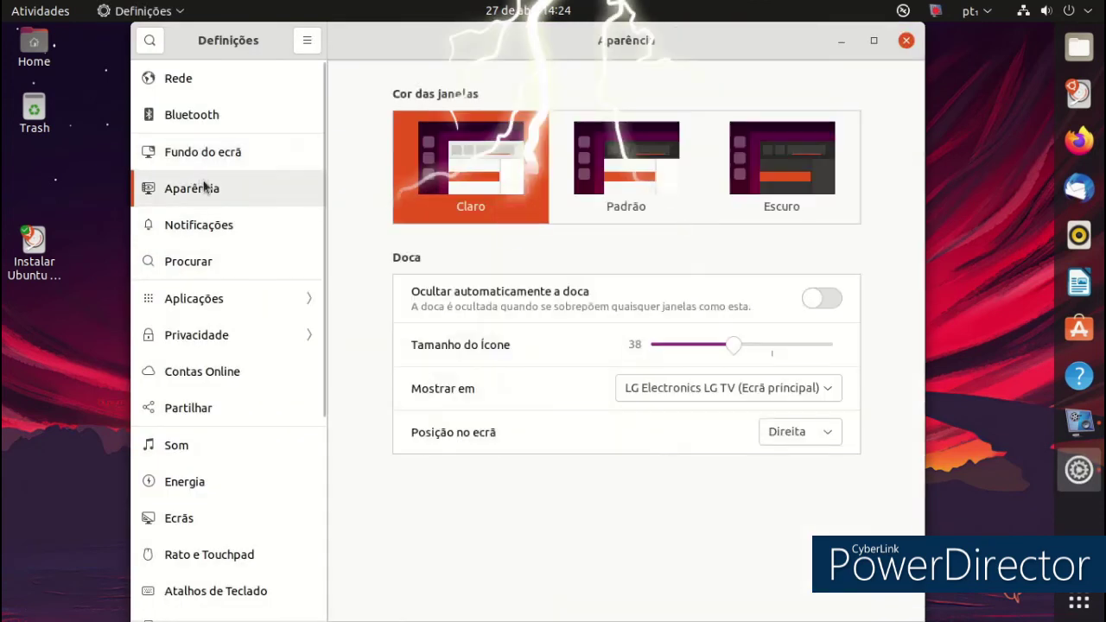
left_click(766, 391)
left_click(767, 390)
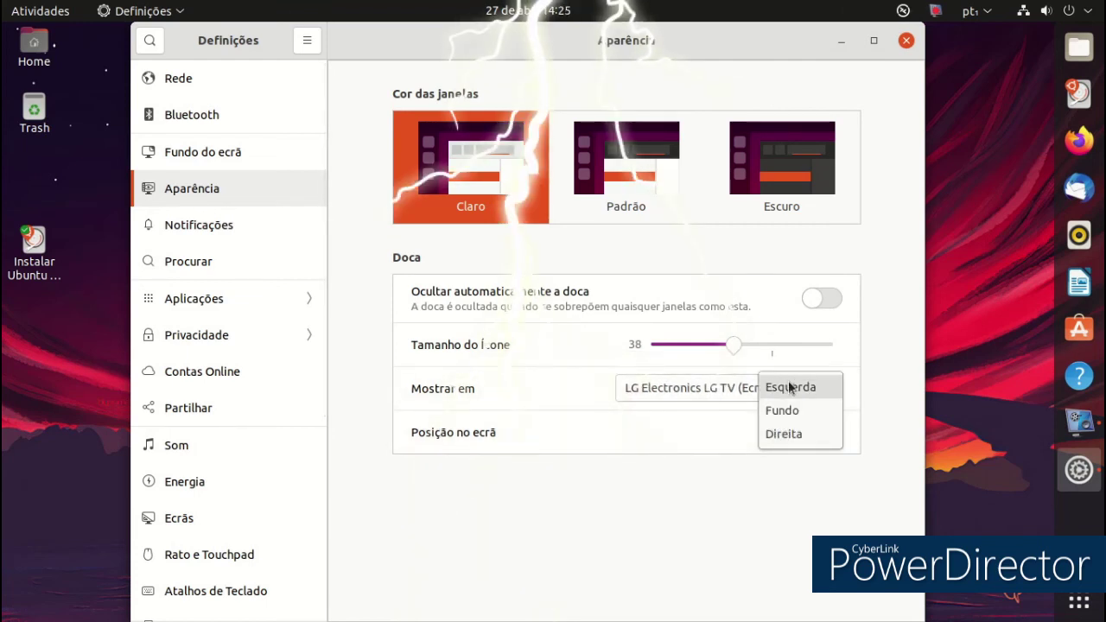
left_click(789, 388)
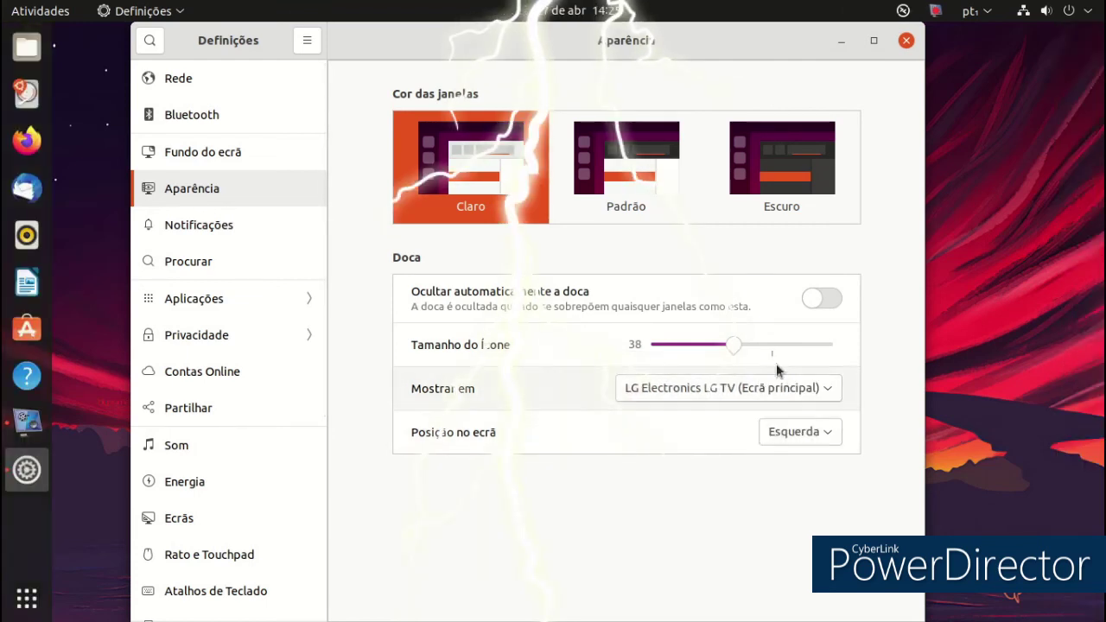
left_click(905, 41)
left_click(933, 11)
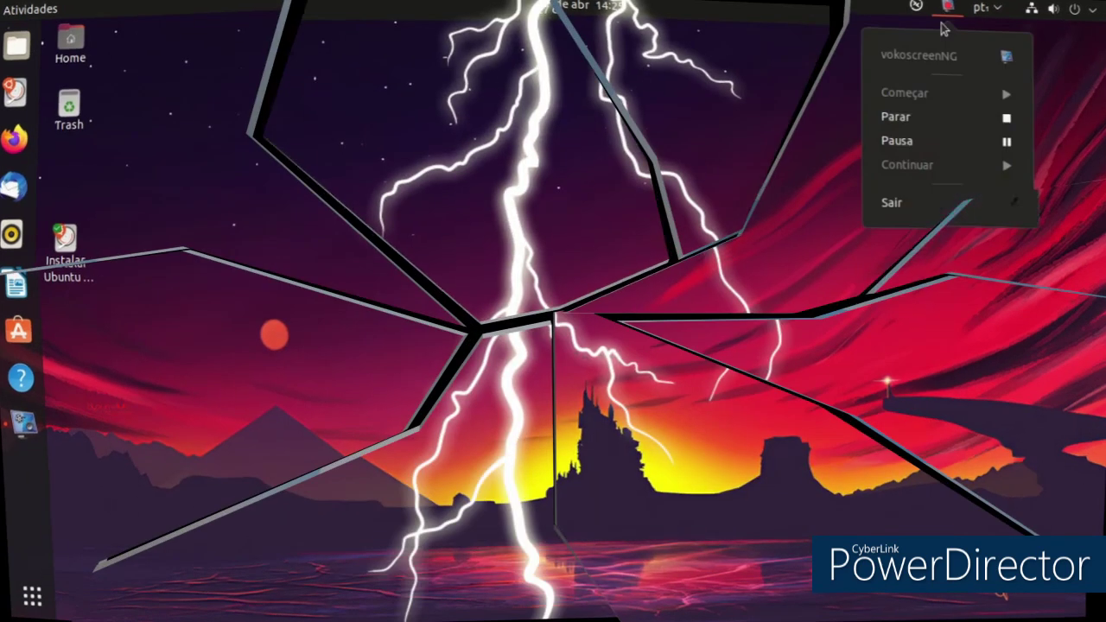